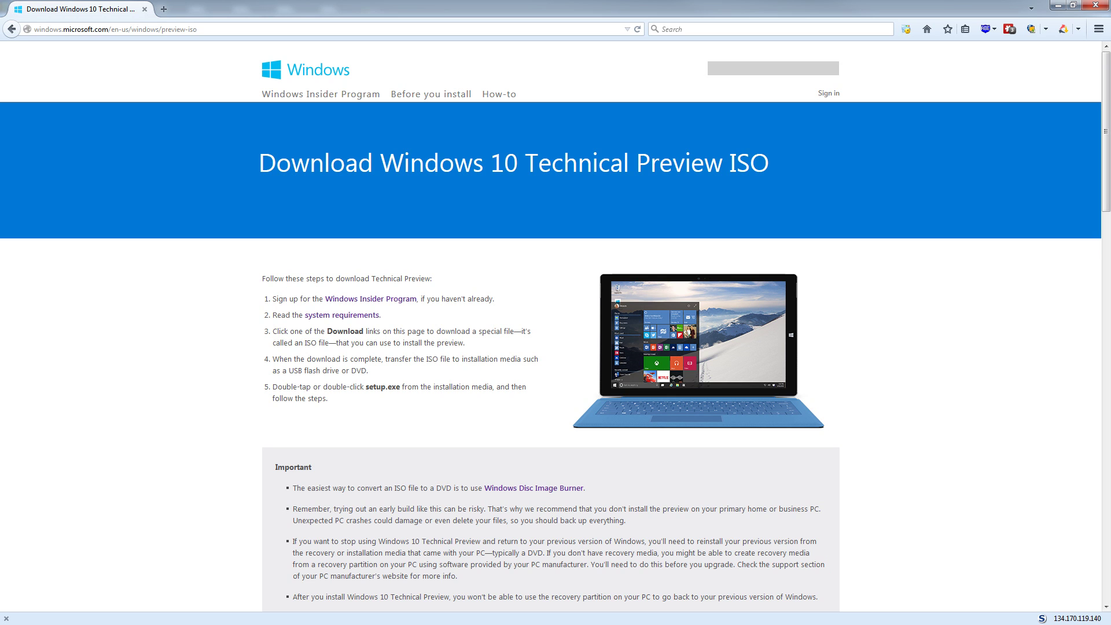
Scroll through the Windows 10 Technical Preview ISO download page to find the Download links section.
scroll(556, 324, "down", 4)
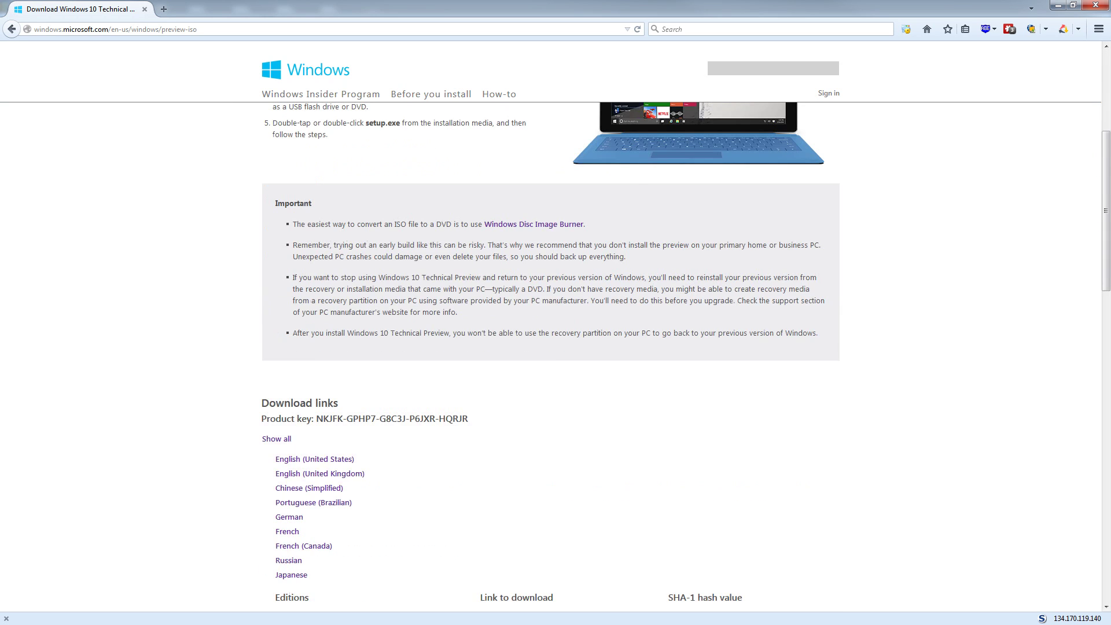
scroll(556, 324, "up", 3)
scroll(555, 324, "down", 6)
middle_click(179, 455)
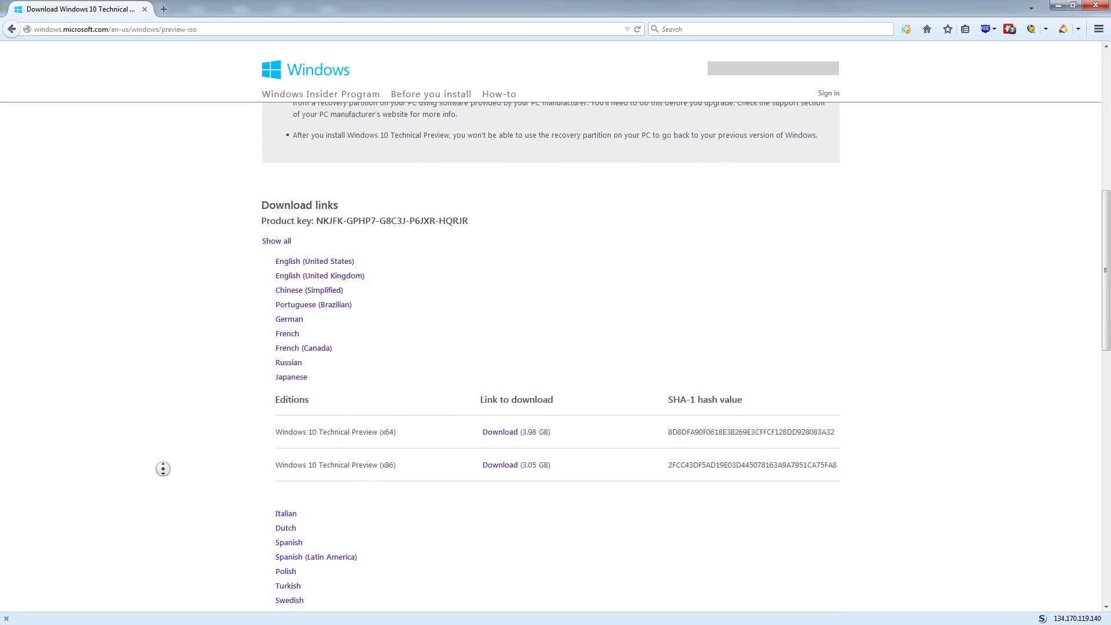
scroll(179, 455, "up", 8)
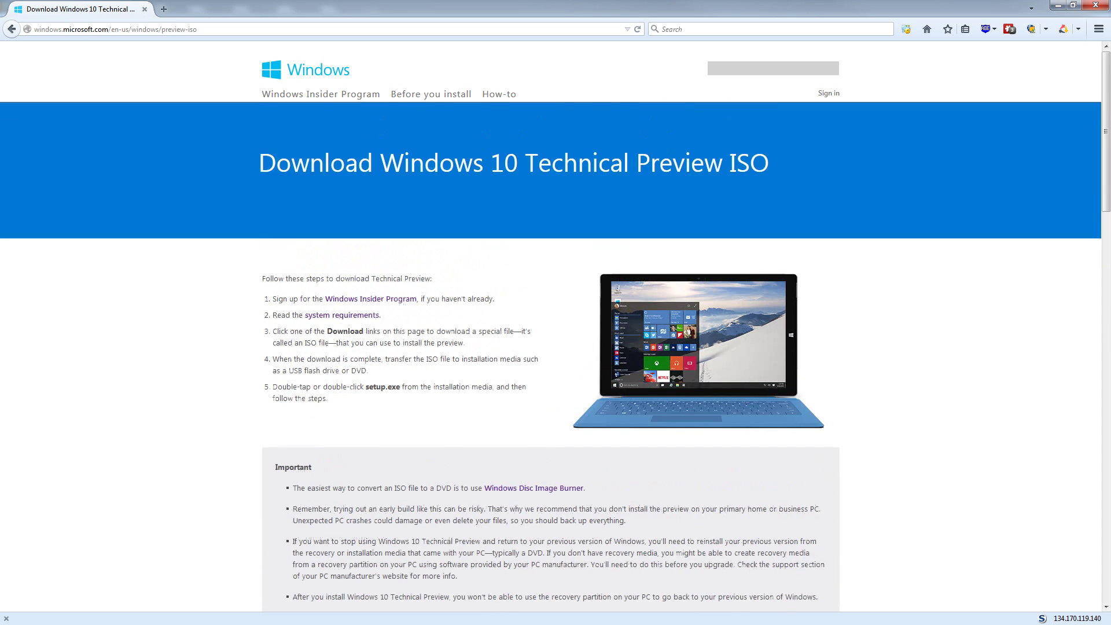
scroll(179, 455, "down", 10)
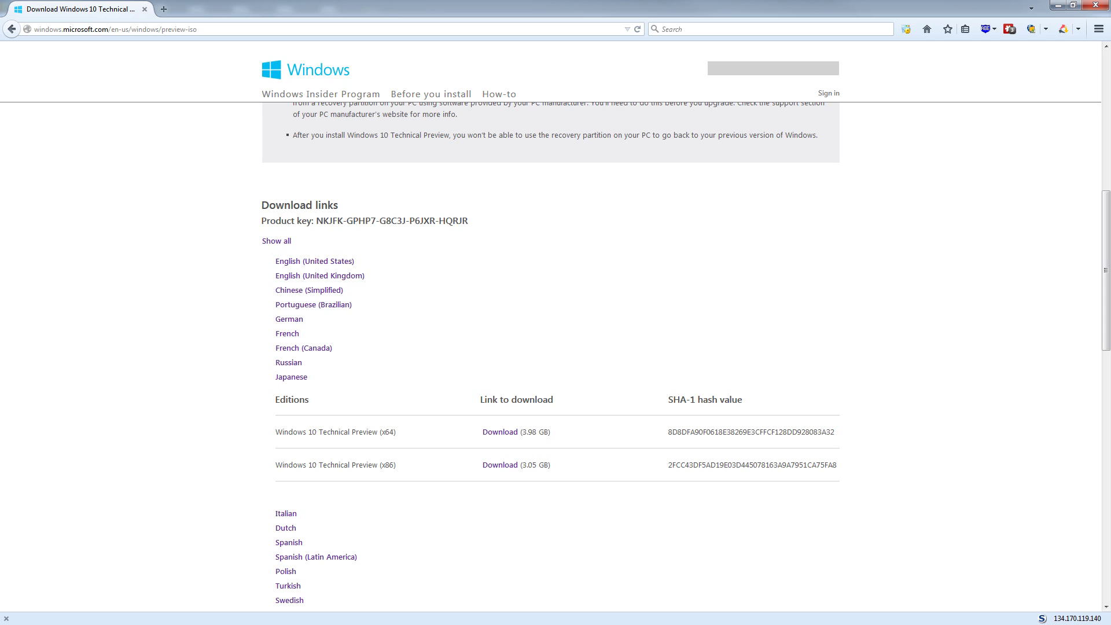
scroll(162, 318, "up", 10)
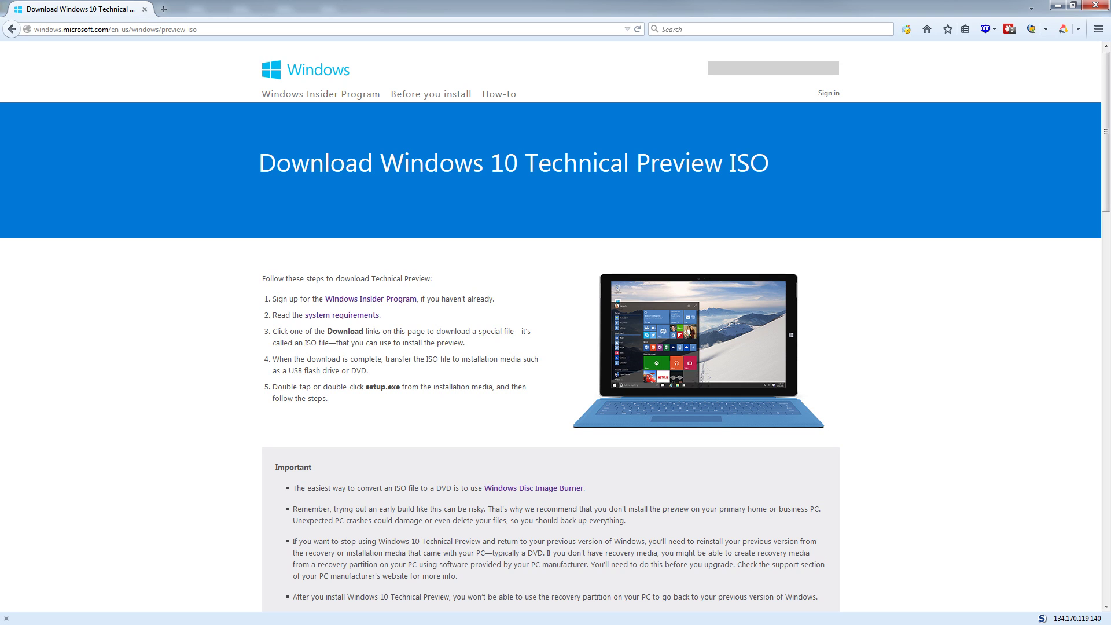
scroll(555, 348, "down", 10)
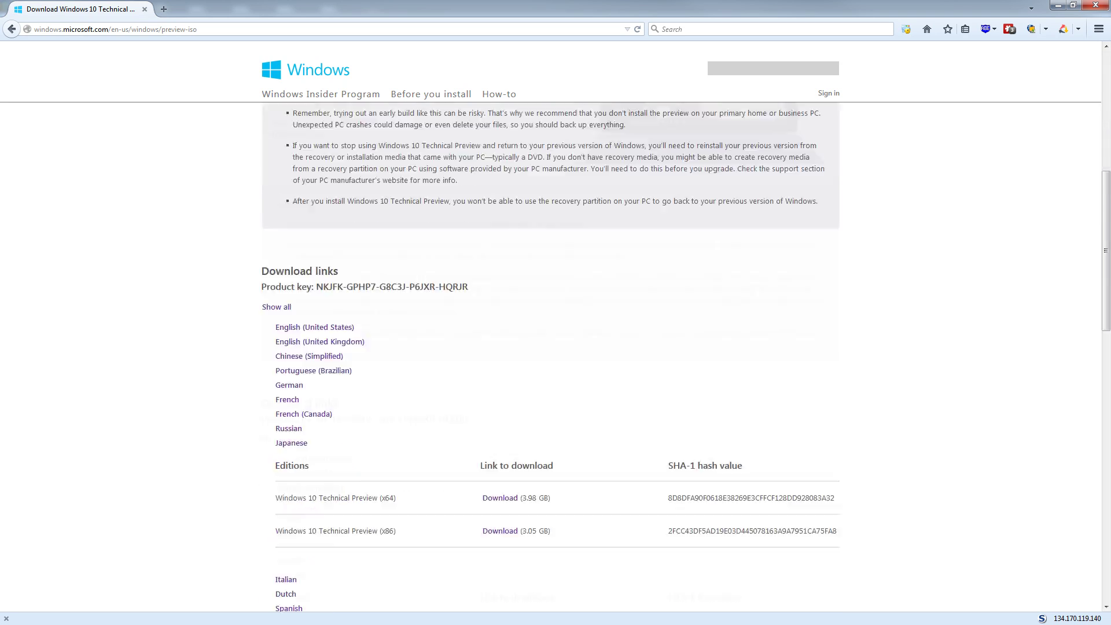
scroll(556, 347, "down", 2)
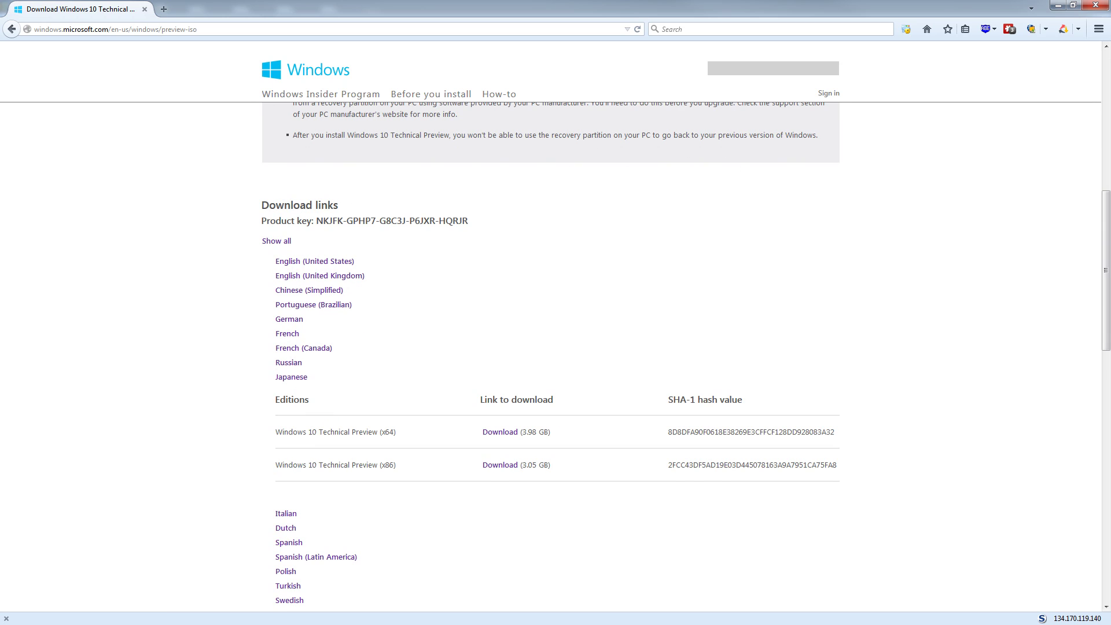
scroll(306, 306, "down", 4)
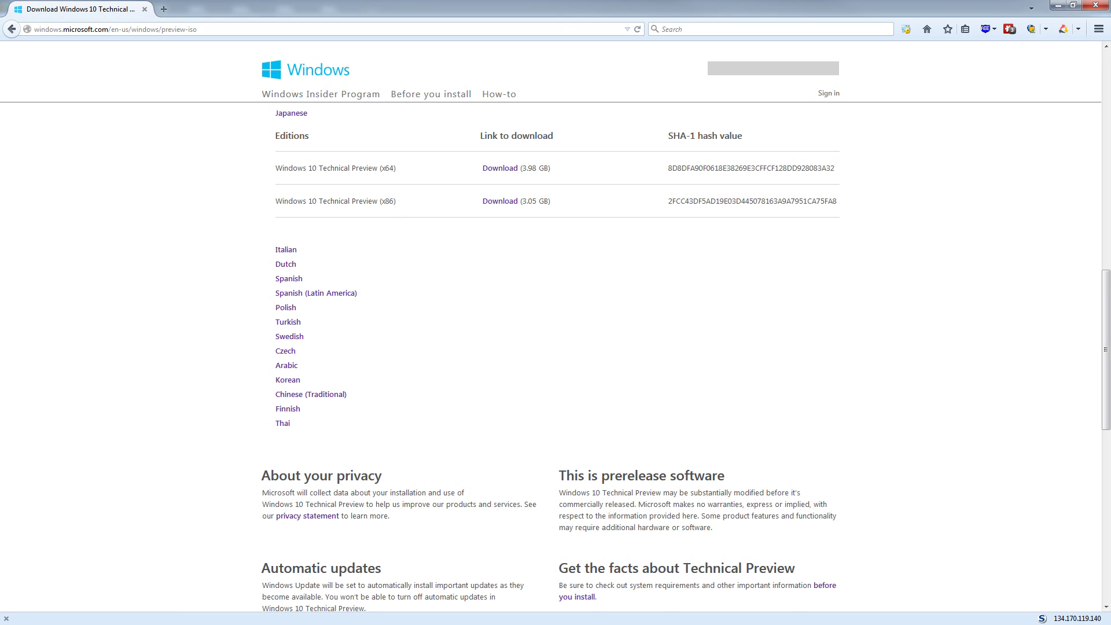
scroll(556, 347, "down", 1)
scroll(556, 347, "up", 2)
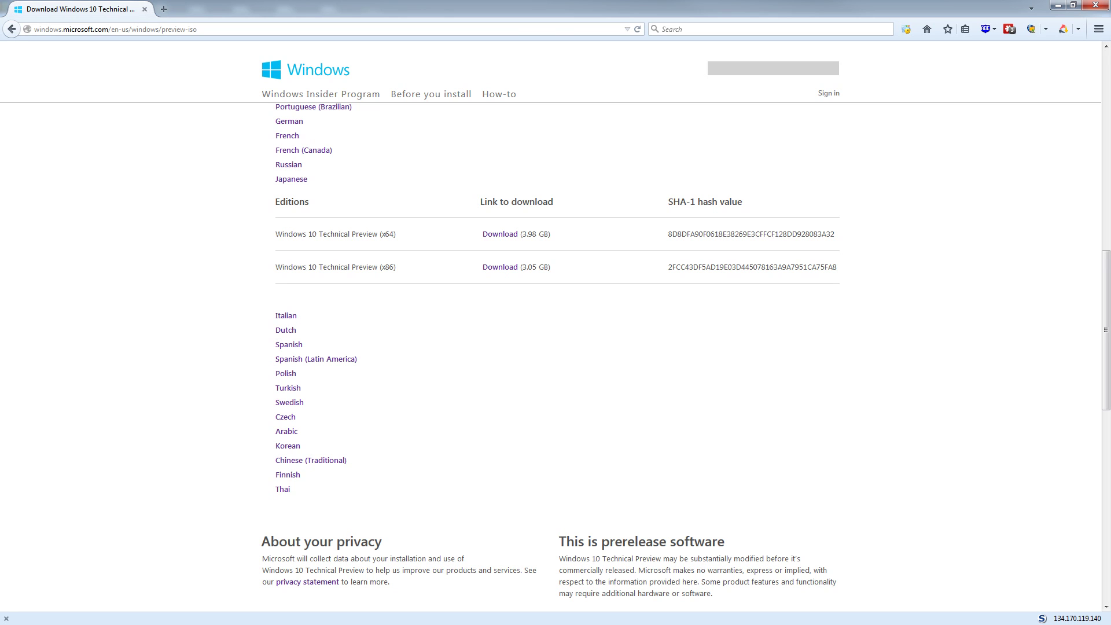
Highlight the Product key line listed under Download links.
scroll(556, 347, "up", 8)
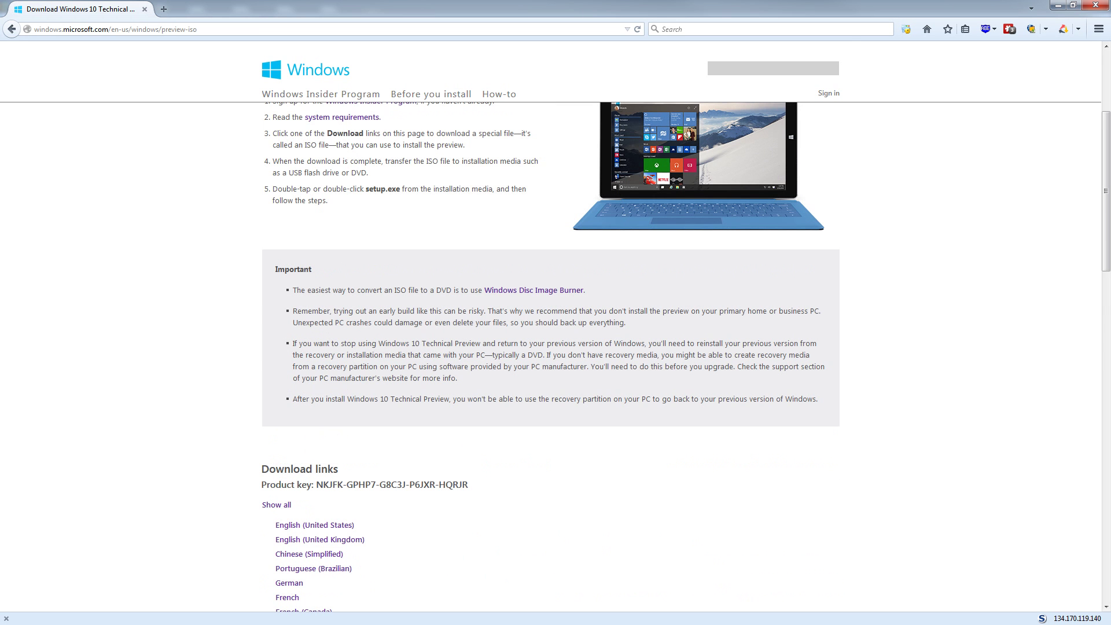
scroll(555, 347, "down", 3)
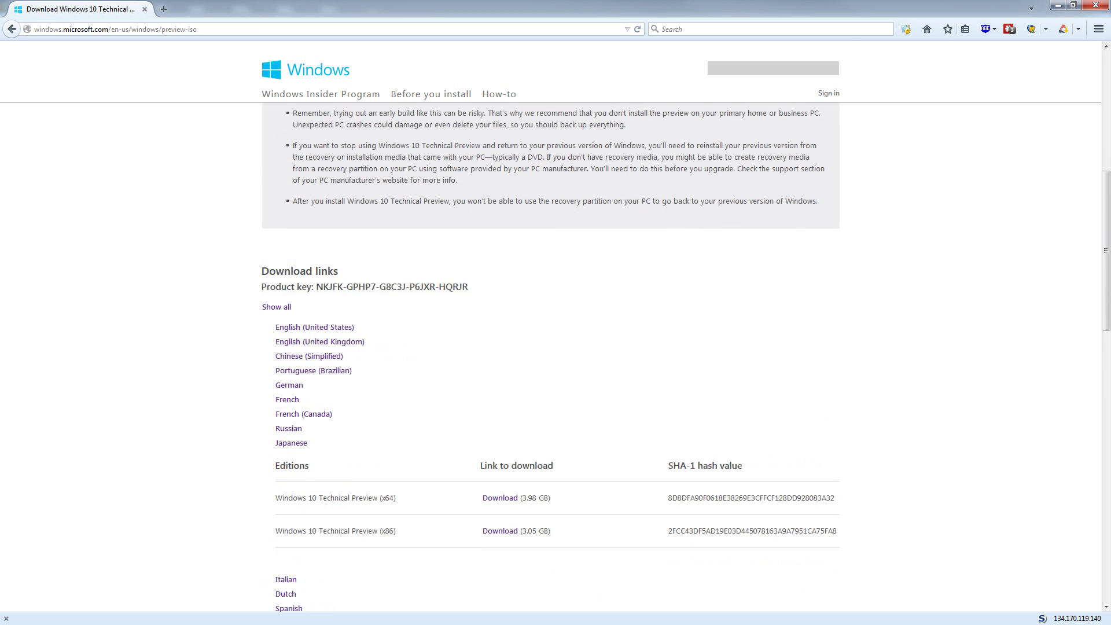
key("ctrl+a")
left_click_drag(261, 286, 468, 287)
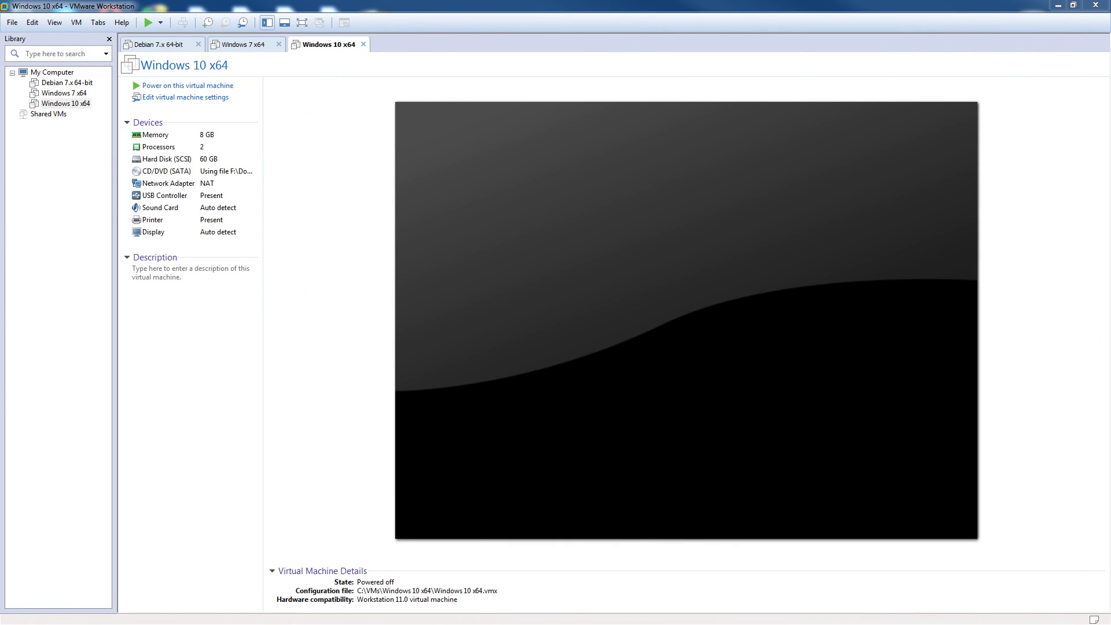
Power on the Windows 10 x64 virtual machine so it boots into Windows Setup.
left_click(188, 85)
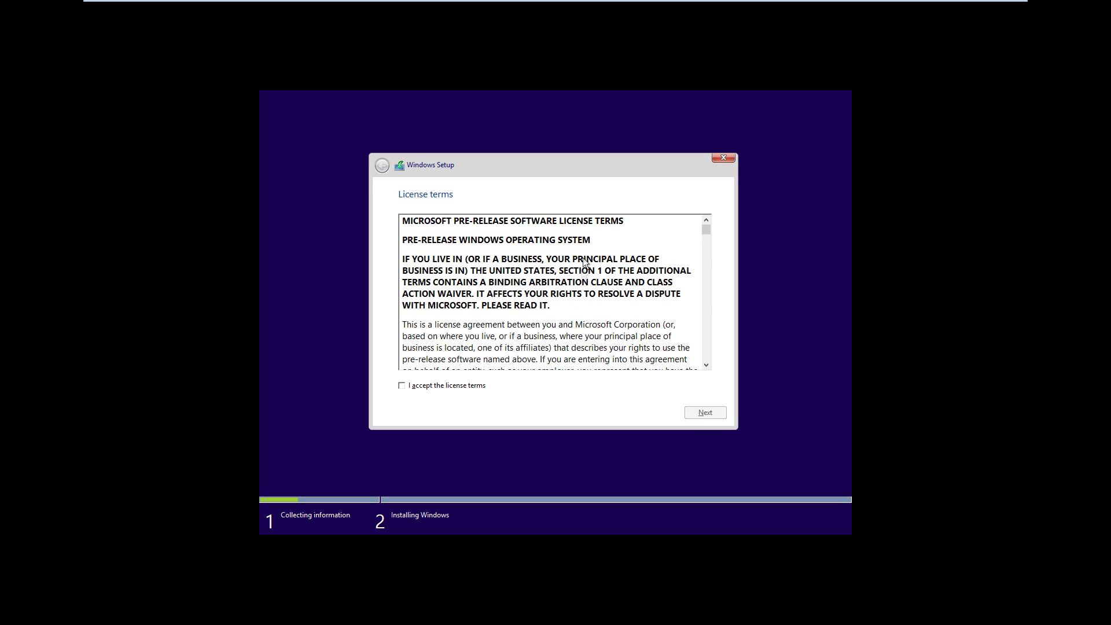
Accept the license terms and run a Custom install onto Drive 0's 60 GB unallocated space.
scroll(553, 255, "down", 1)
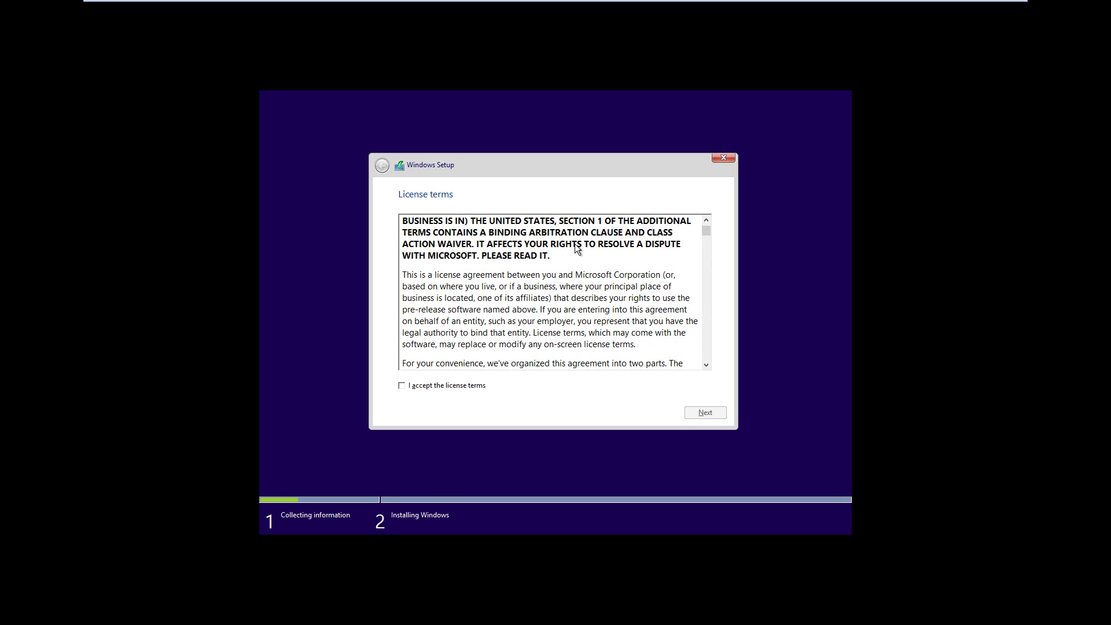
scroll(574, 244, "down", 5)
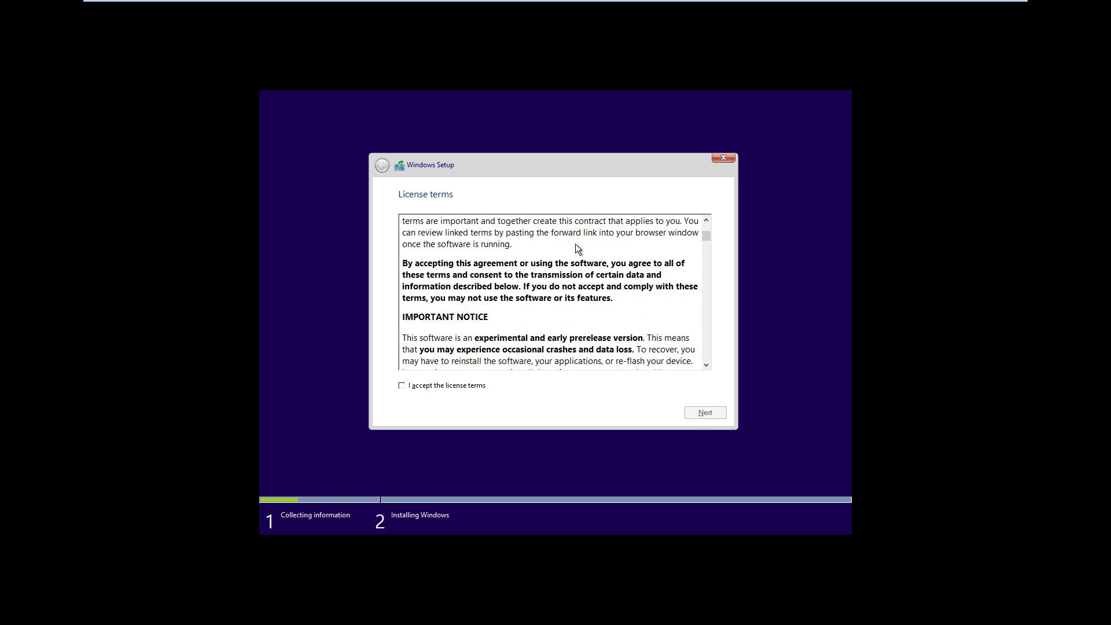
scroll(564, 240, "down", 4)
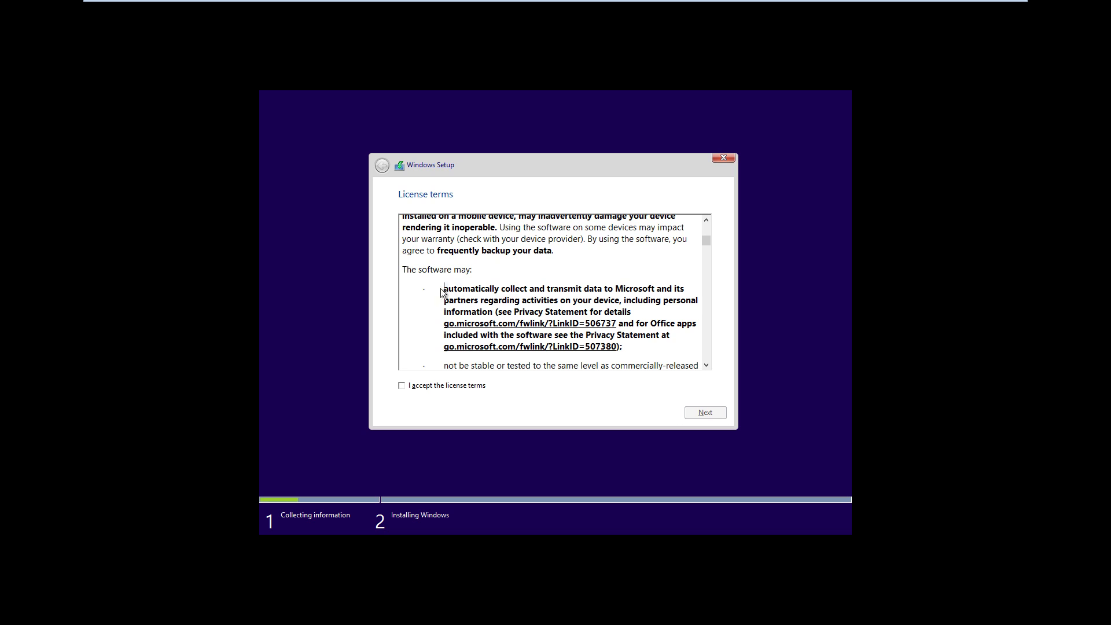
left_click_drag(442, 292, 523, 301)
left_click(516, 297)
scroll(516, 298, "down", 3)
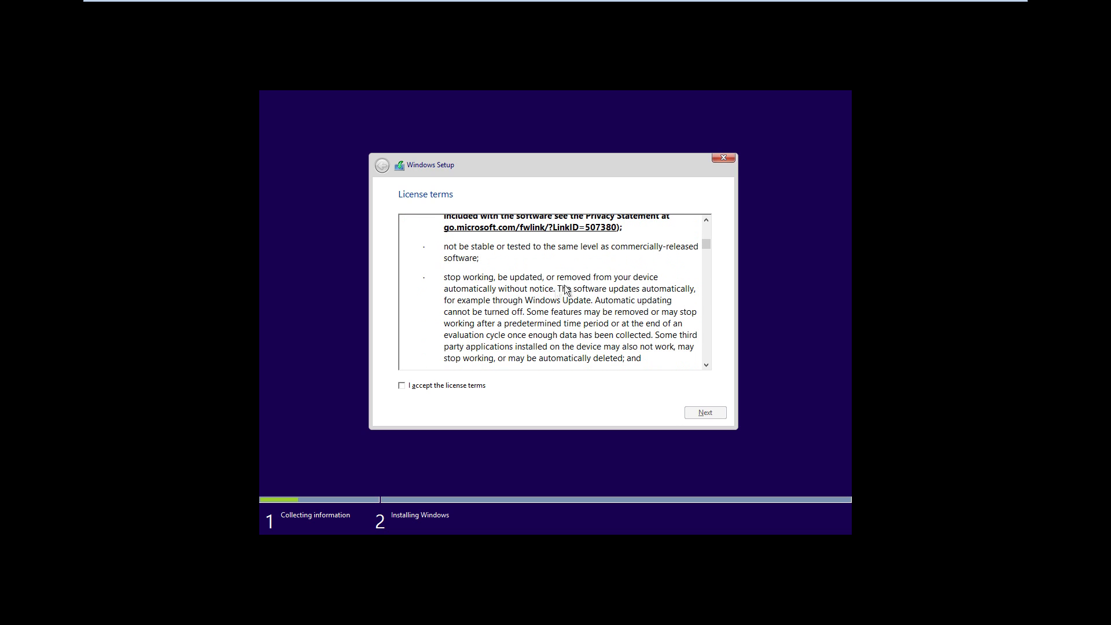
left_click(451, 386)
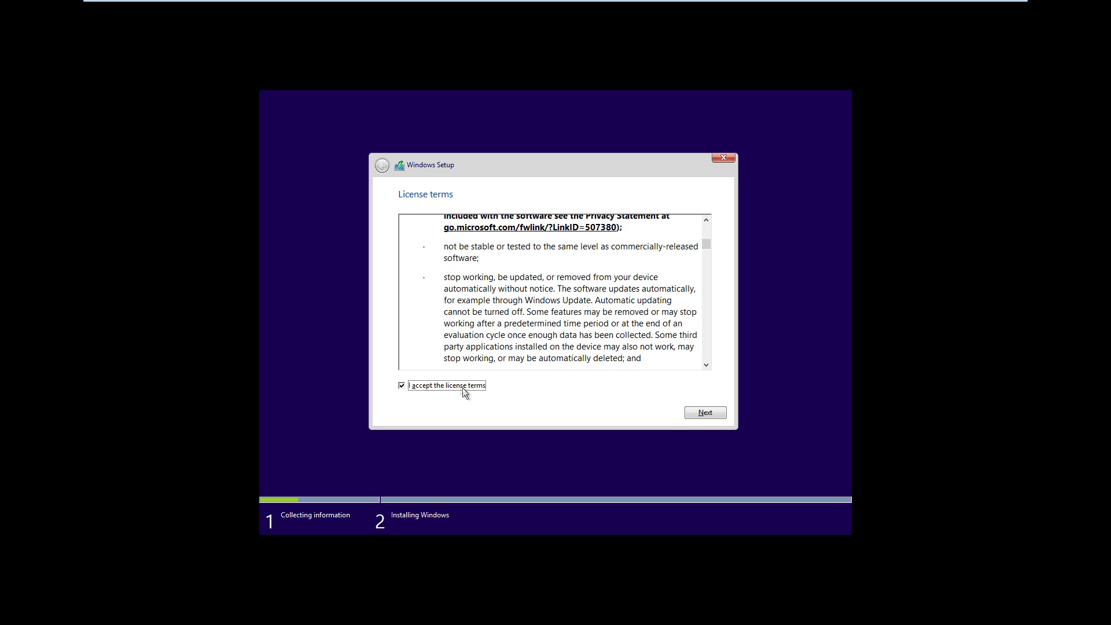
left_click(704, 412)
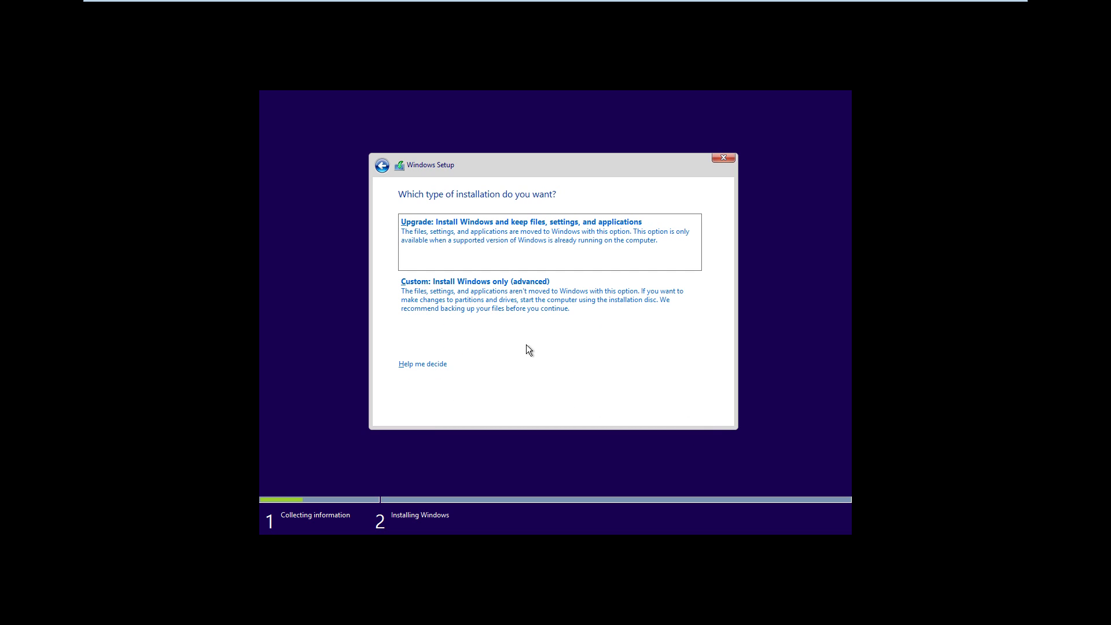
left_click(529, 309)
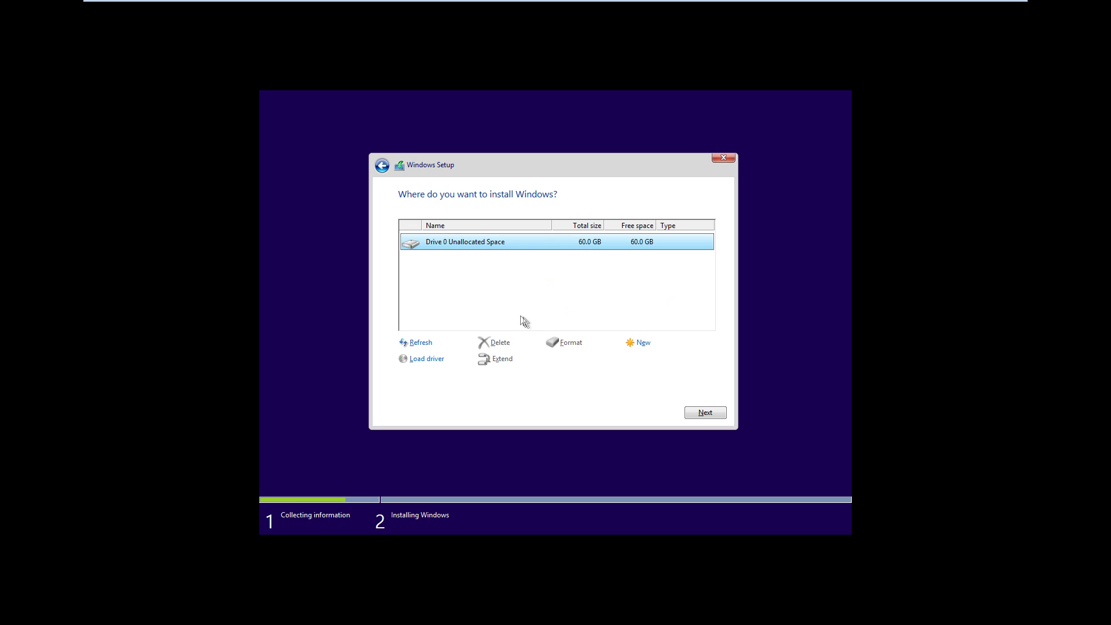
left_click(702, 409)
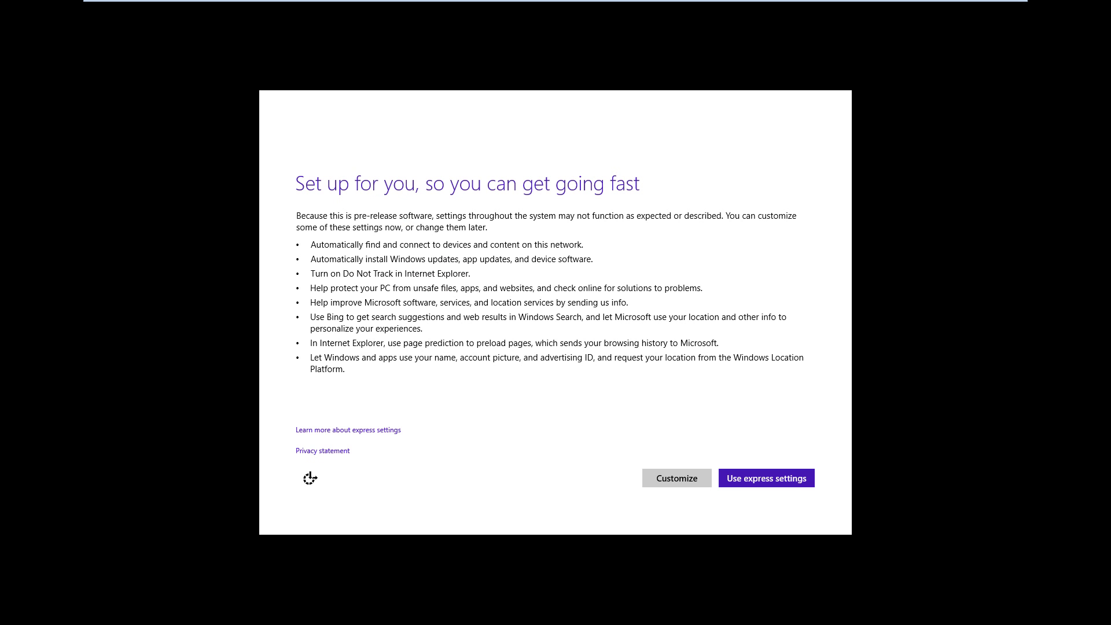
Give the VM input focus and choose Use express settings.
left_click(483, 265)
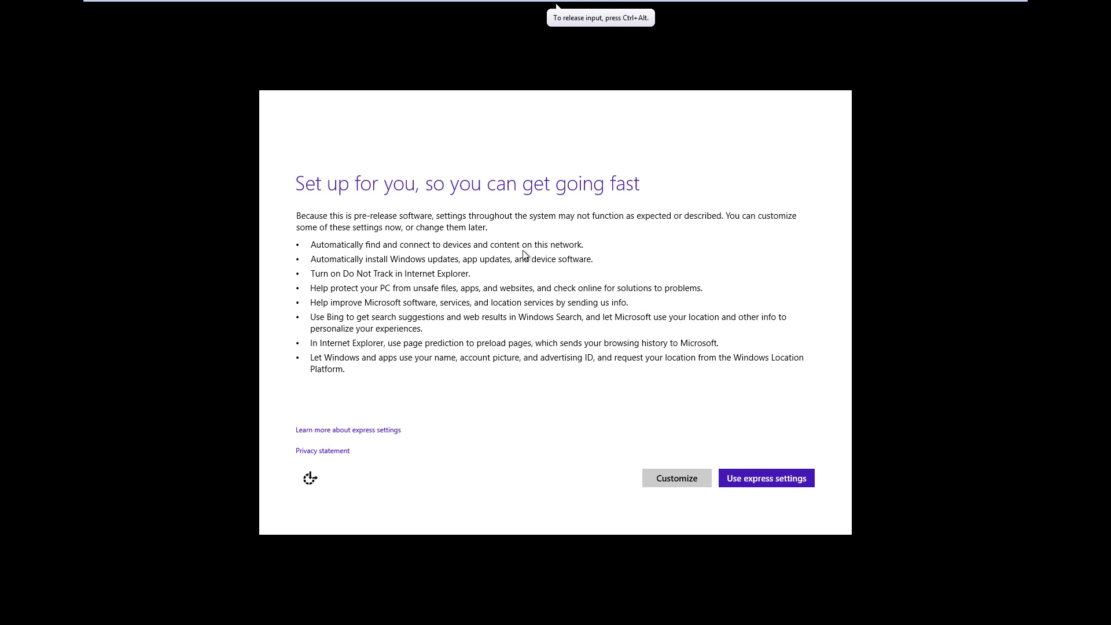
left_click(618, 227)
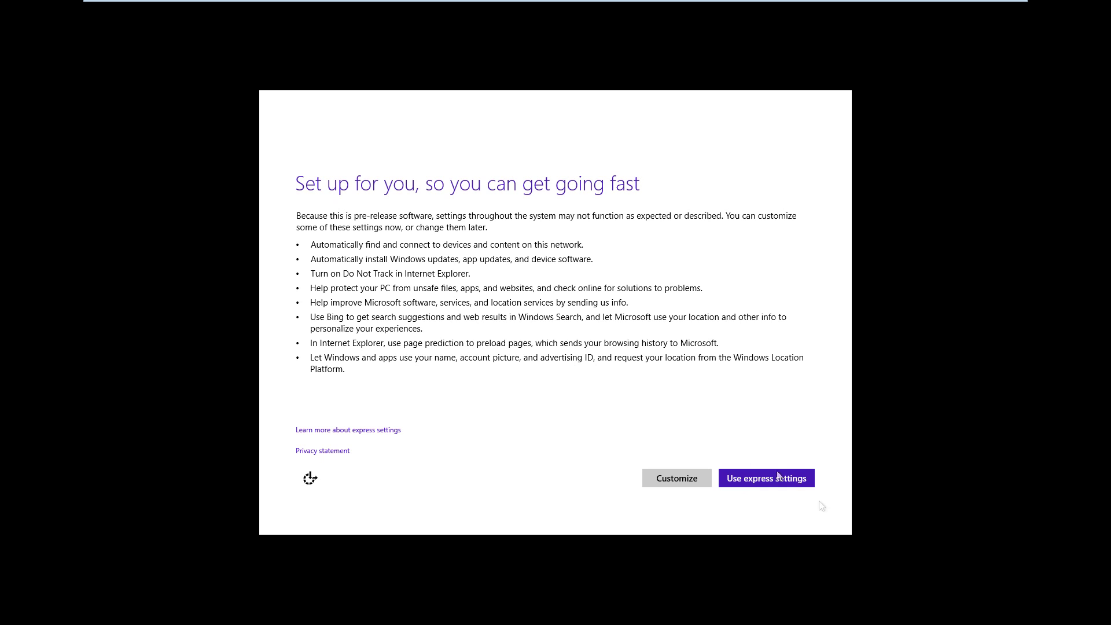
left_click(778, 483)
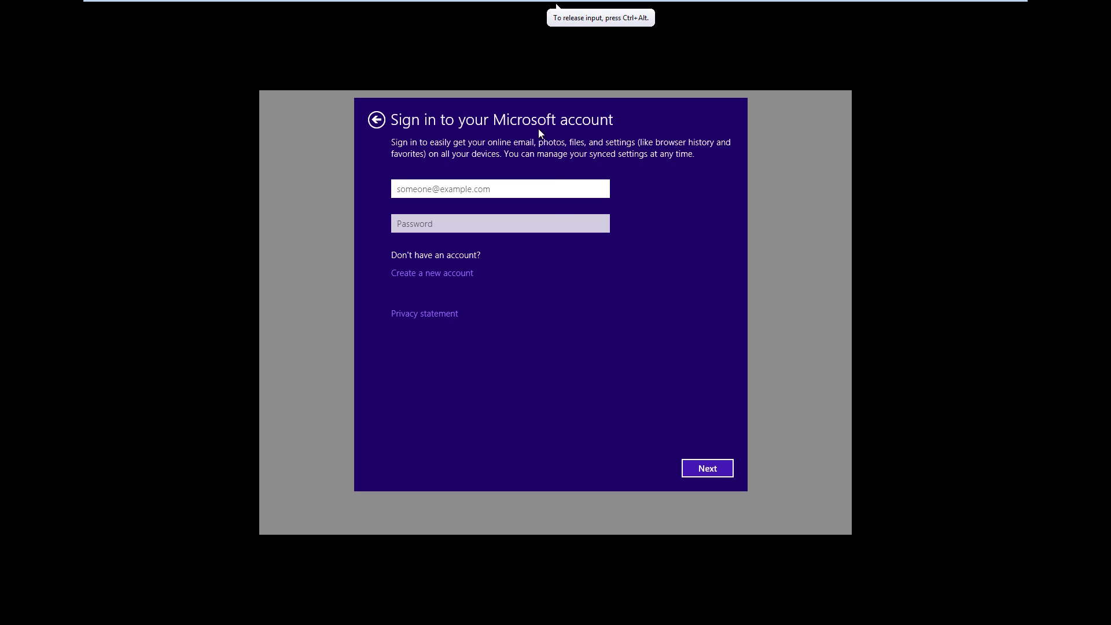
Look through the Create a Microsoft account form, then opt for a local account instead.
left_click(413, 273)
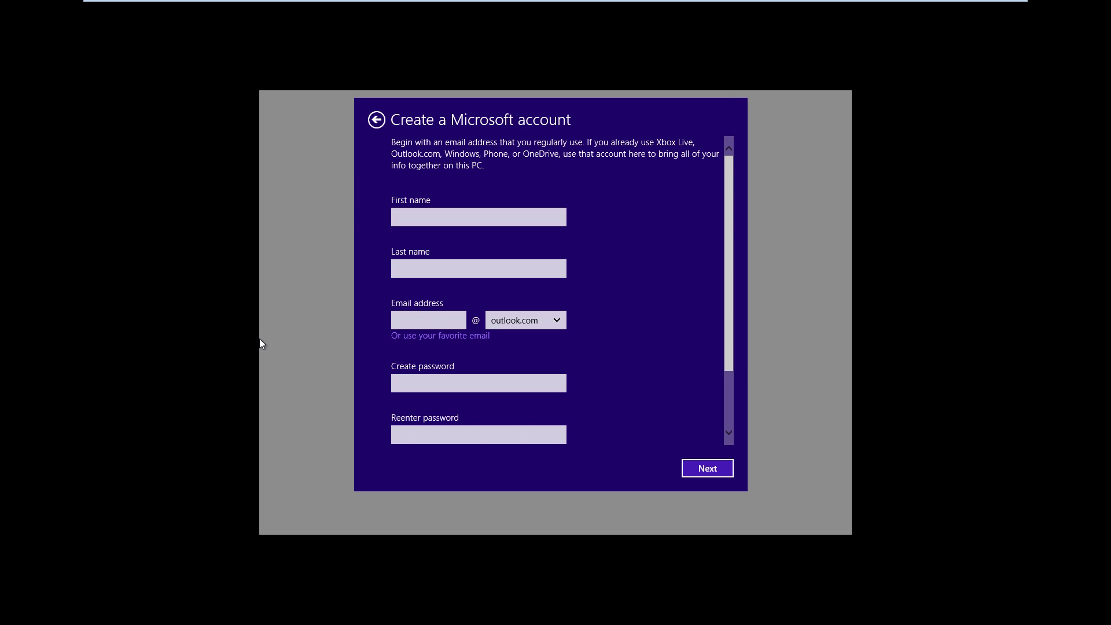
scroll(649, 302, "down", 2)
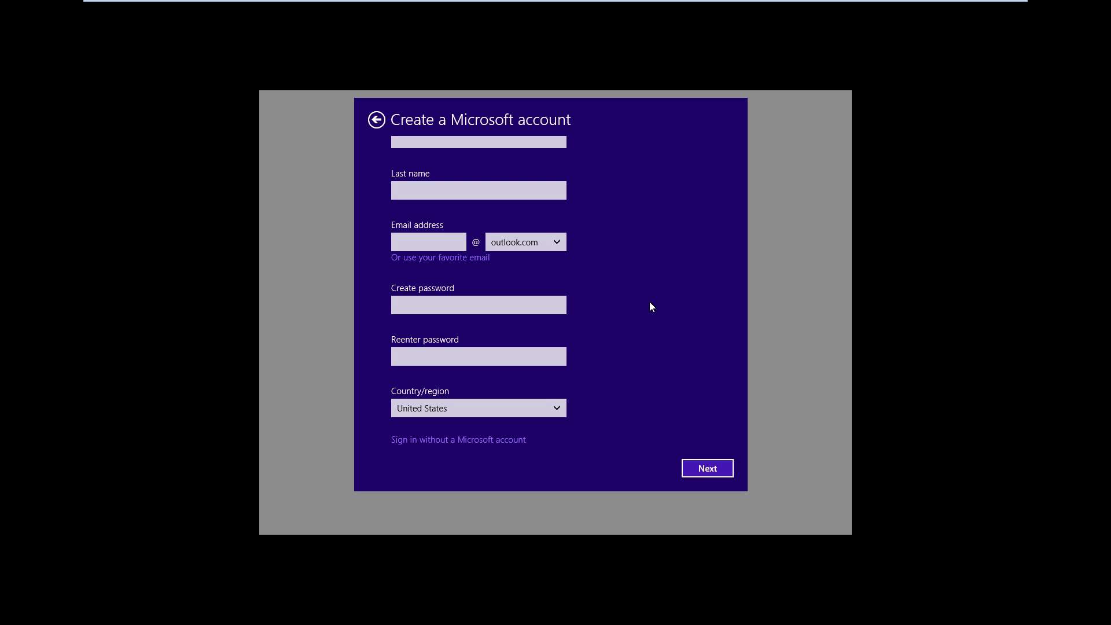
scroll(649, 303, "up", 2)
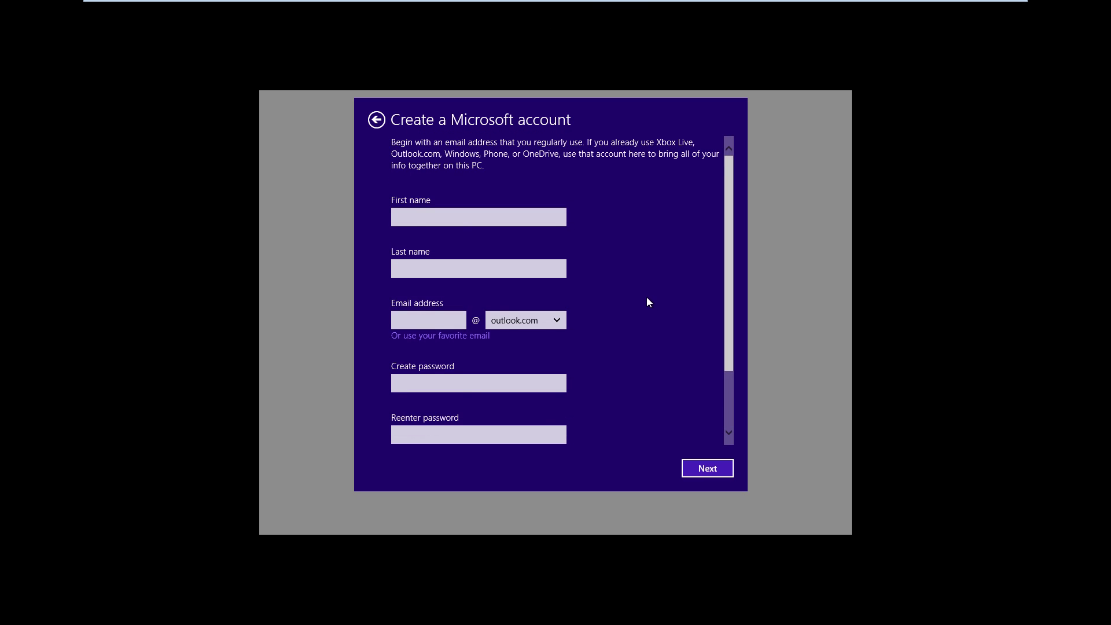
scroll(646, 301, "down", 2)
scroll(637, 320, "up", 3)
scroll(602, 258, "down", 2)
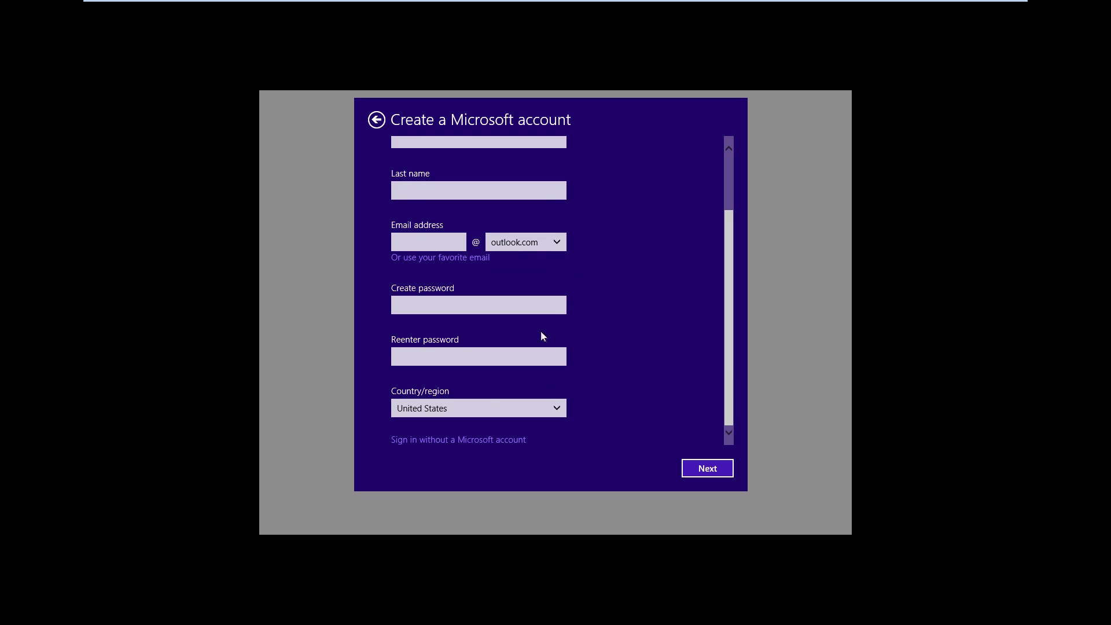
left_click(443, 437)
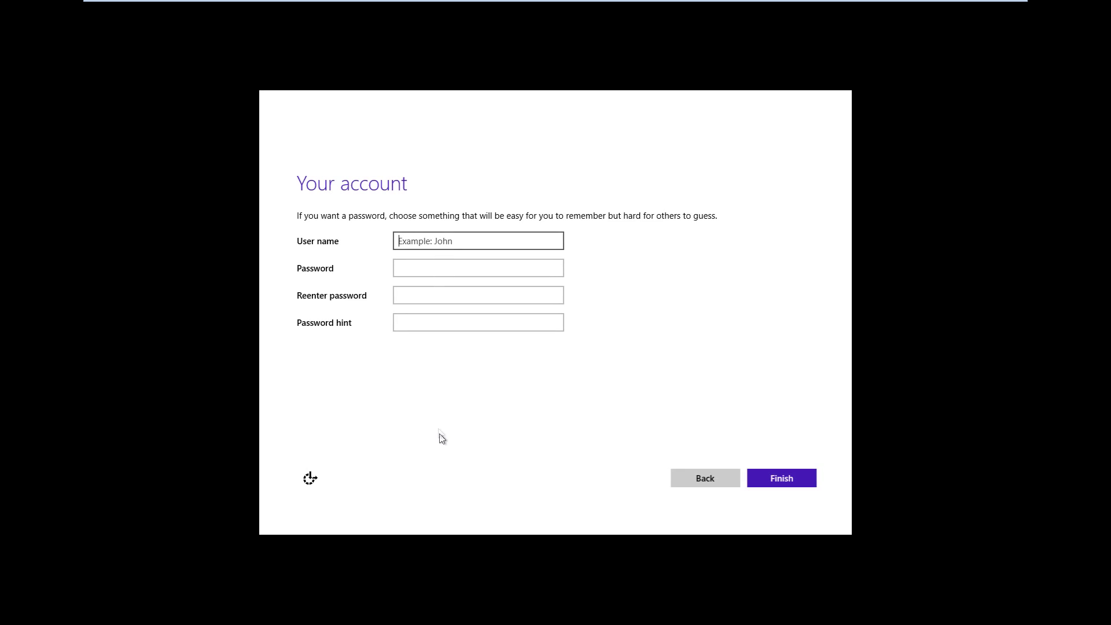
Enter a user name for the local account and finish setup to reach the desktop.
type("qwerfty")
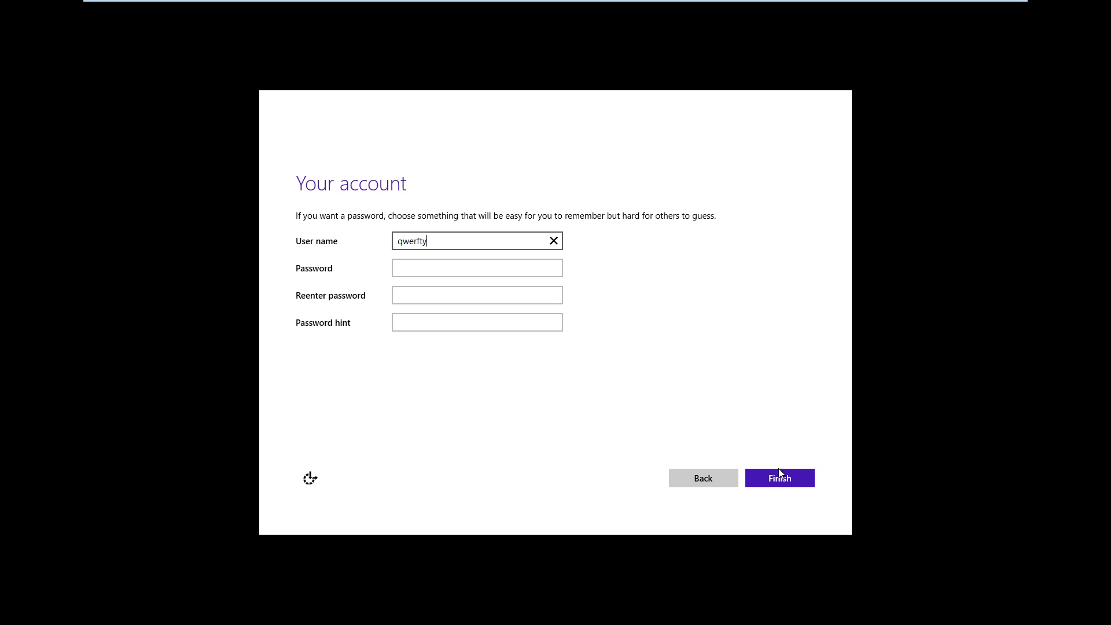
left_click(778, 470)
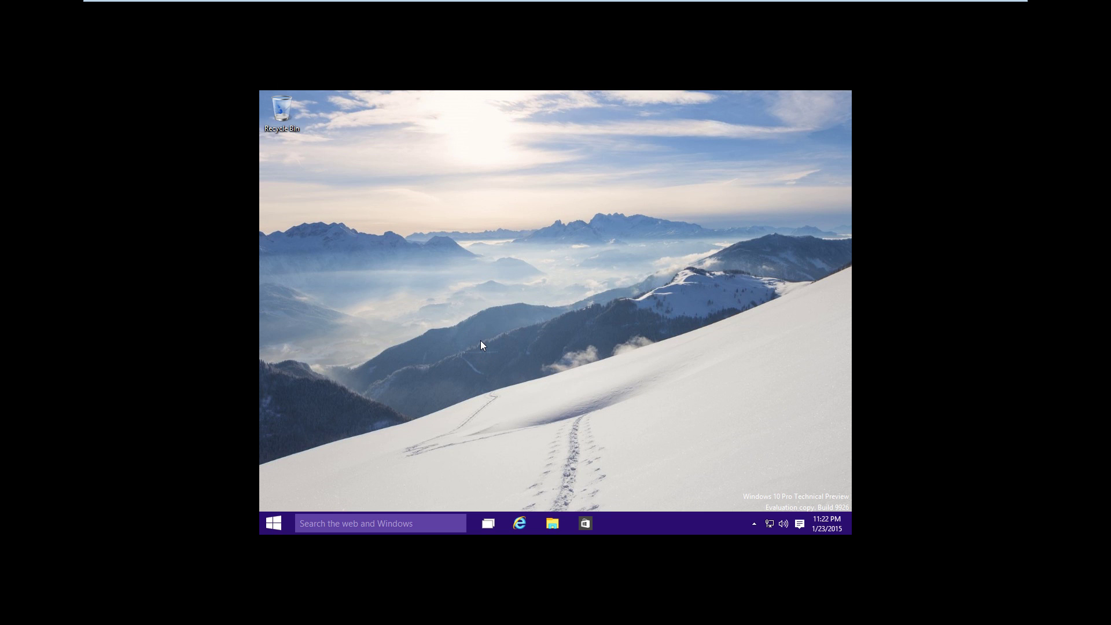
In File Explorer's Folder Options, set 'Open File Explorer to' This PC and apply.
left_click(542, 533)
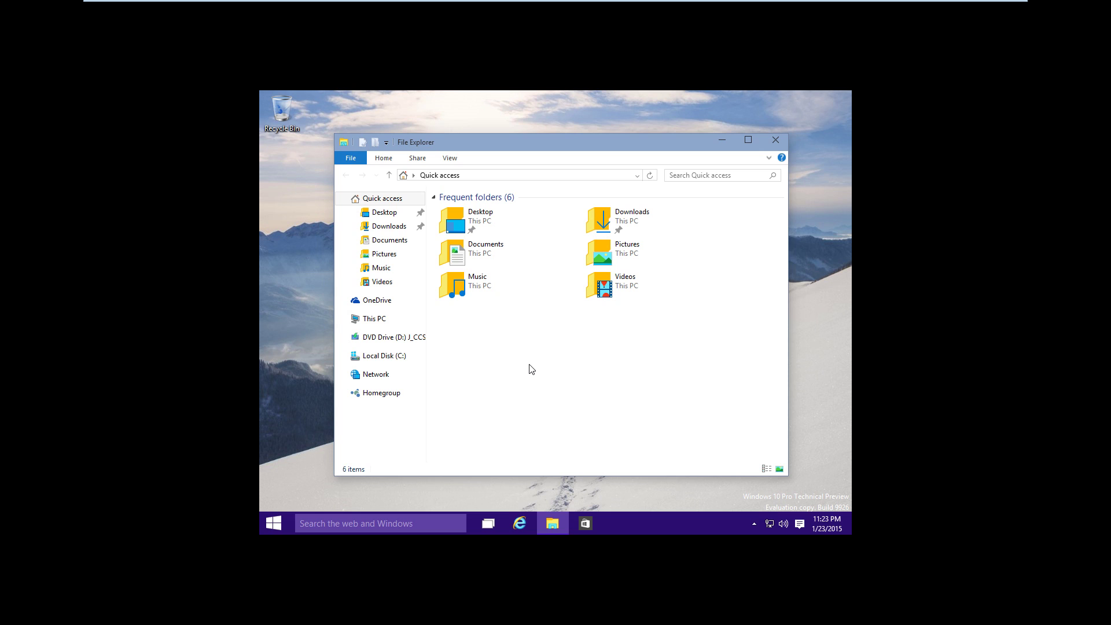
left_click(455, 163)
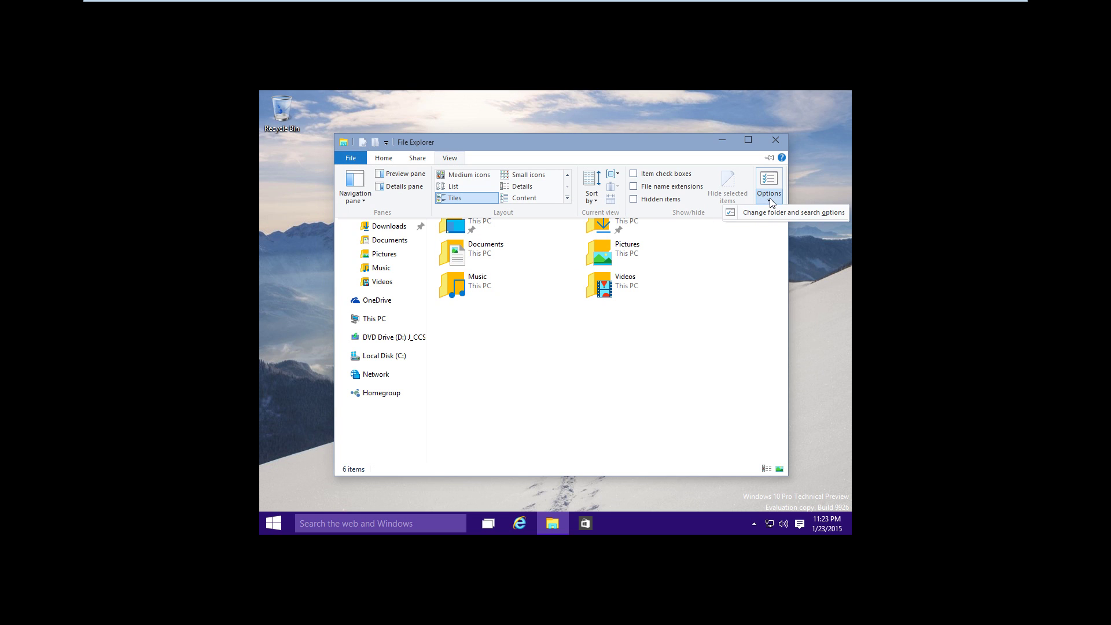
left_click(791, 212)
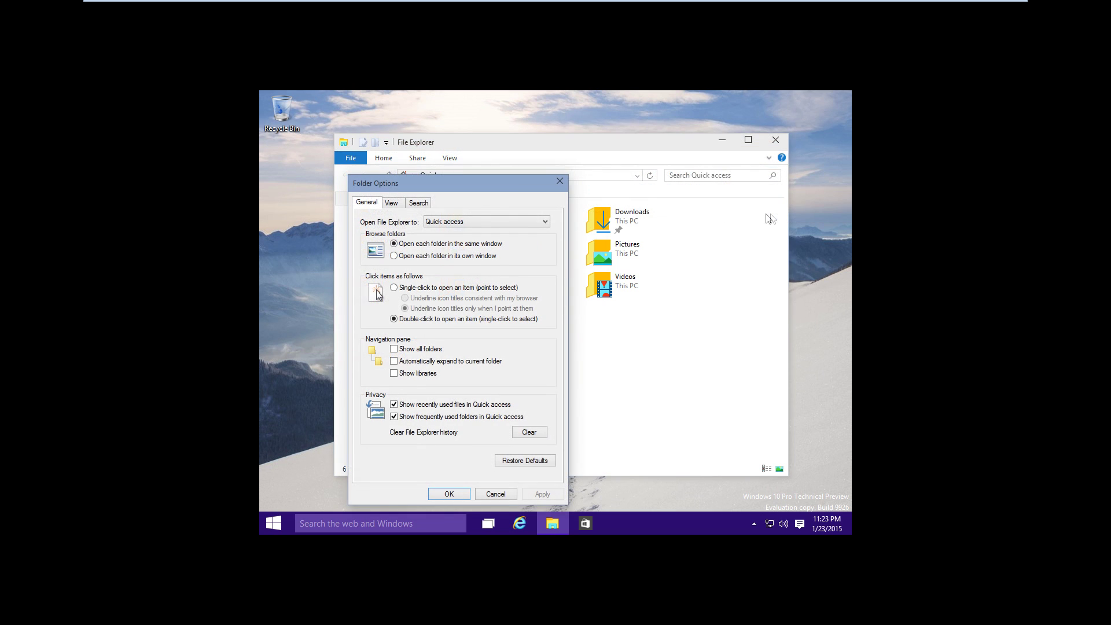
left_click(473, 222)
left_click(473, 240)
left_click(454, 495)
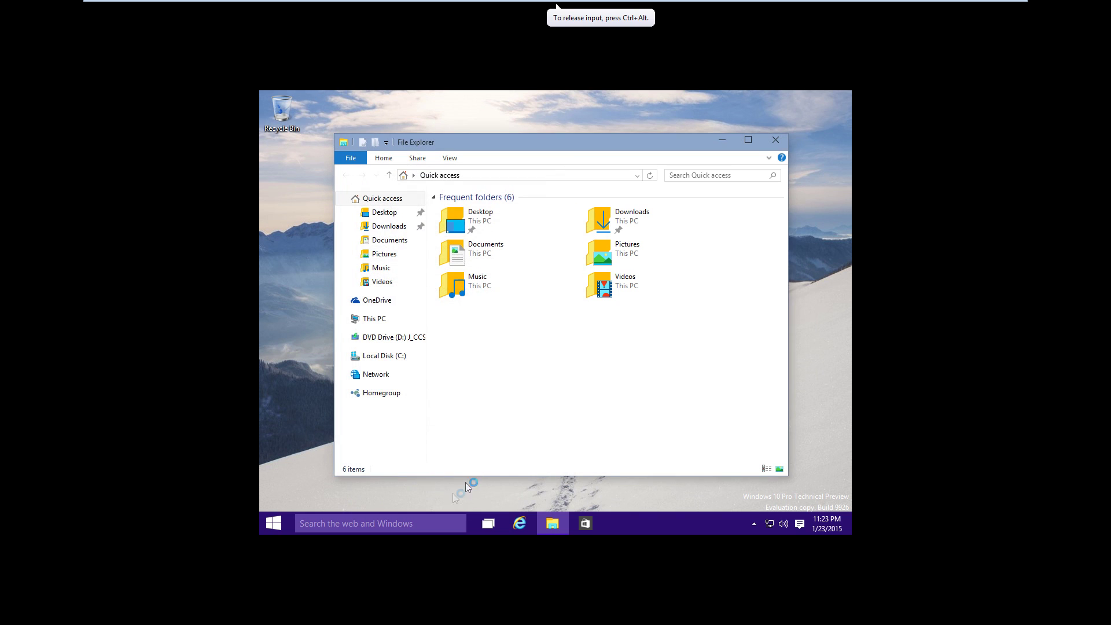
Reopen File Explorer to confirm it starts at This PC, then close it.
left_click(775, 140)
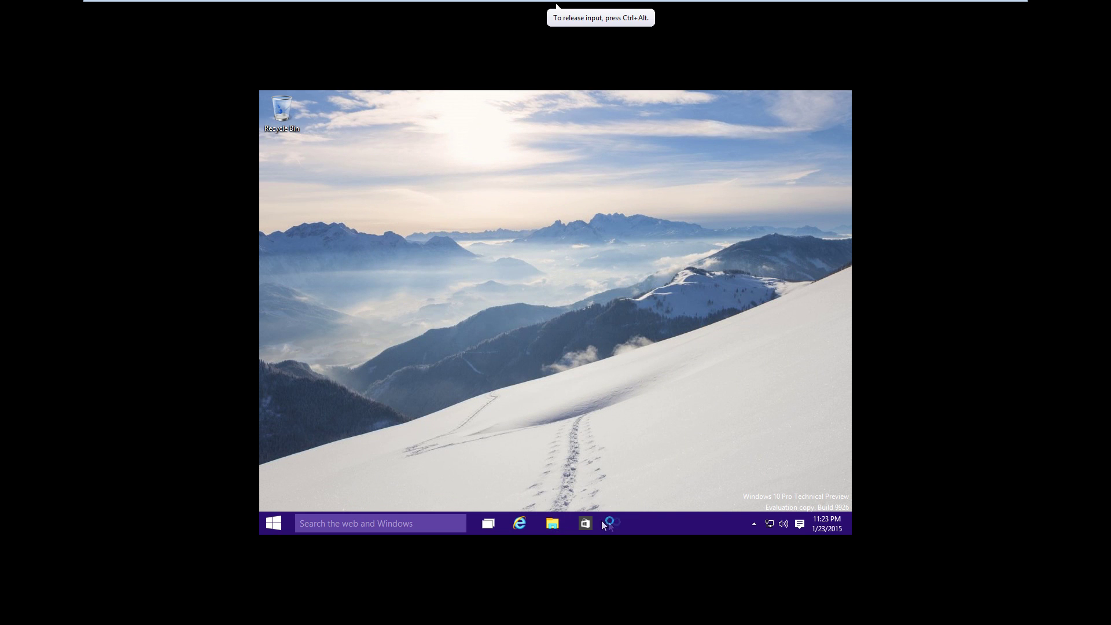
left_click(553, 523)
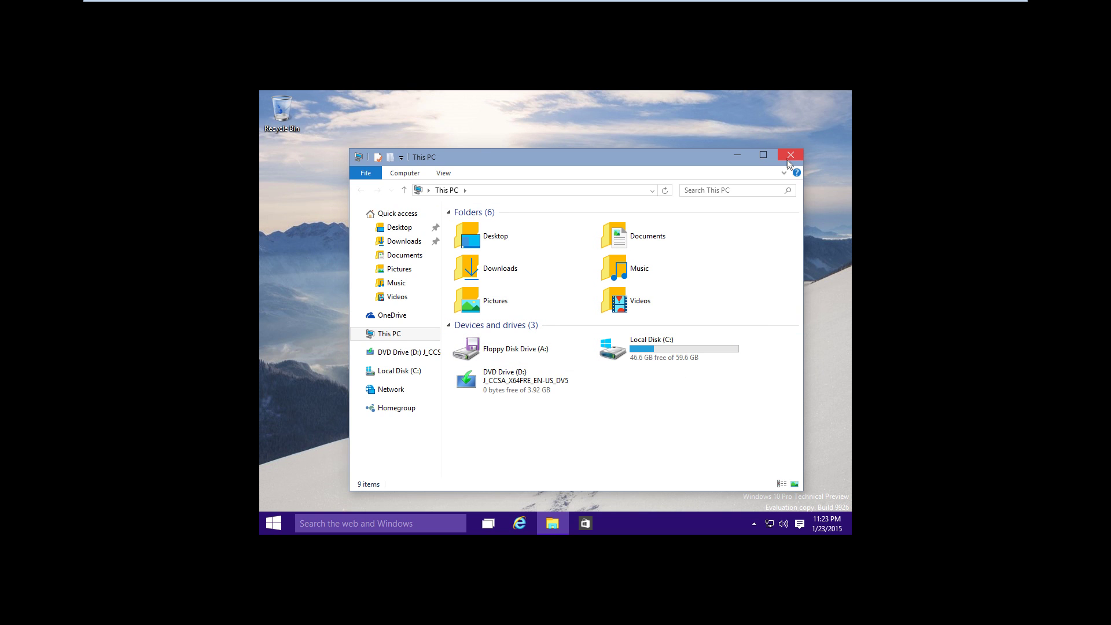
left_click(790, 155)
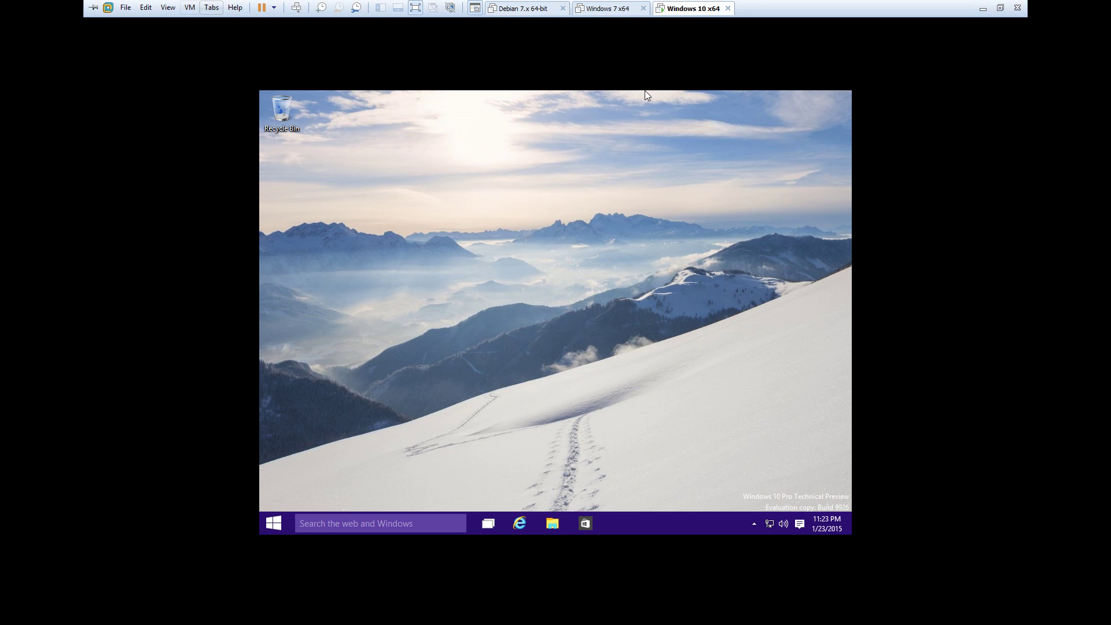
Choose Install VMware Tools from the VM menu and confirm inserting the installer disc.
left_click(190, 7)
left_click(273, 141)
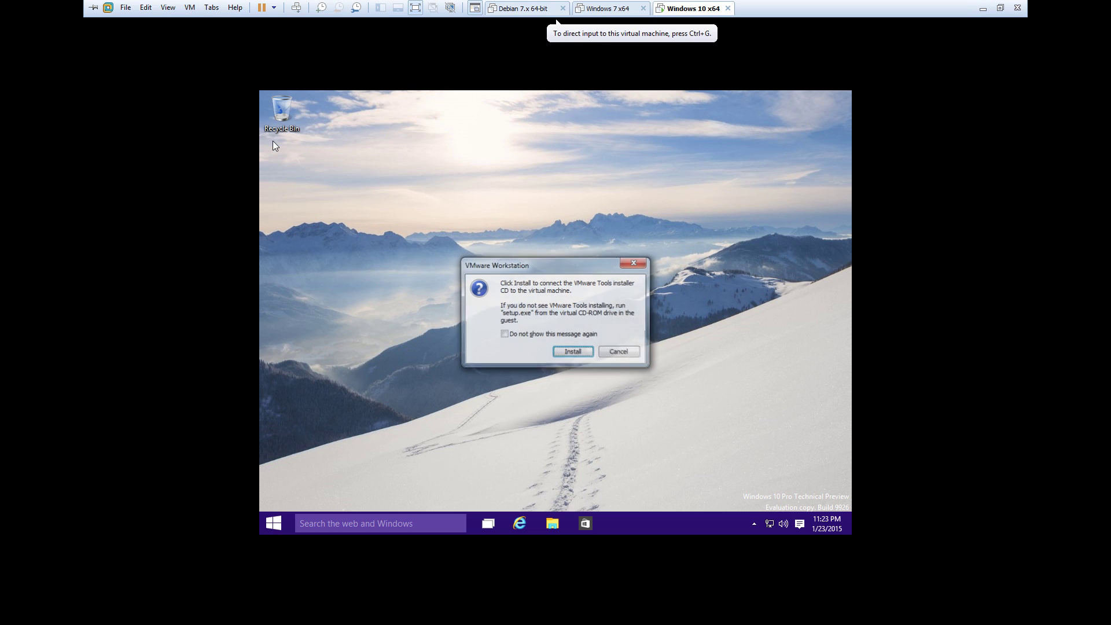
key("Return")
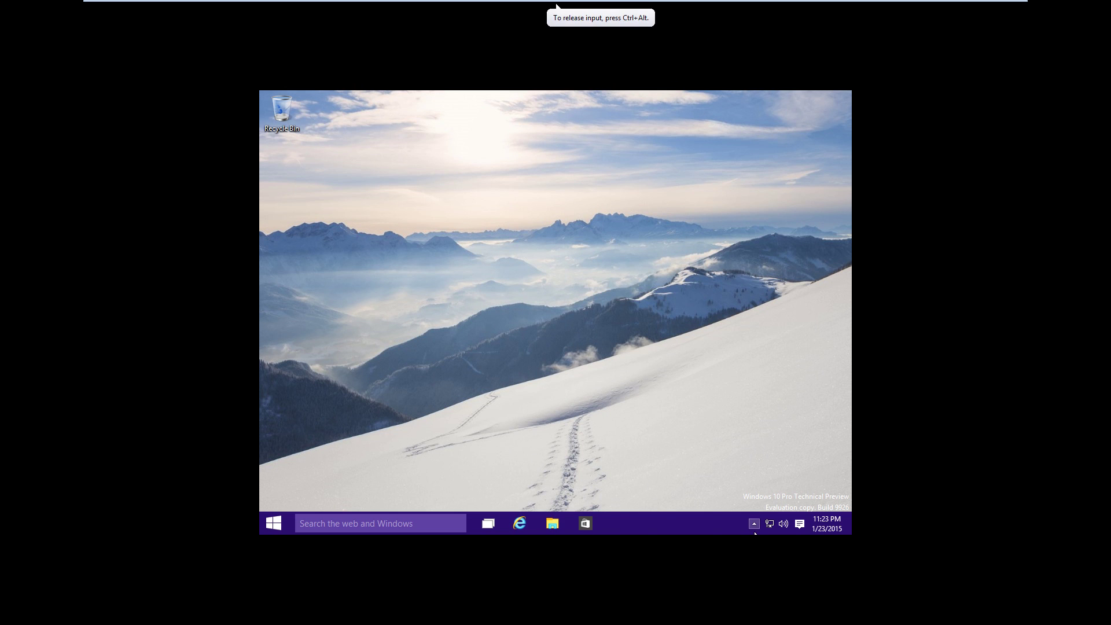
Launch VMware Tools setup from DVD Drive D: and approve the UAC prompt, then start the Store.
left_click(564, 529)
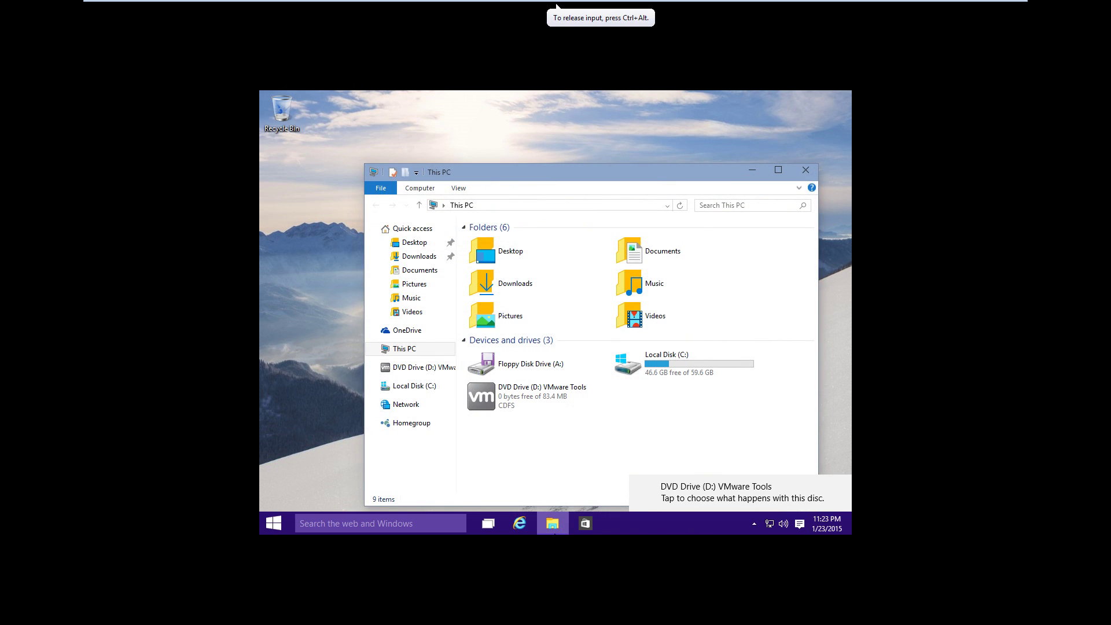
double_click(525, 405)
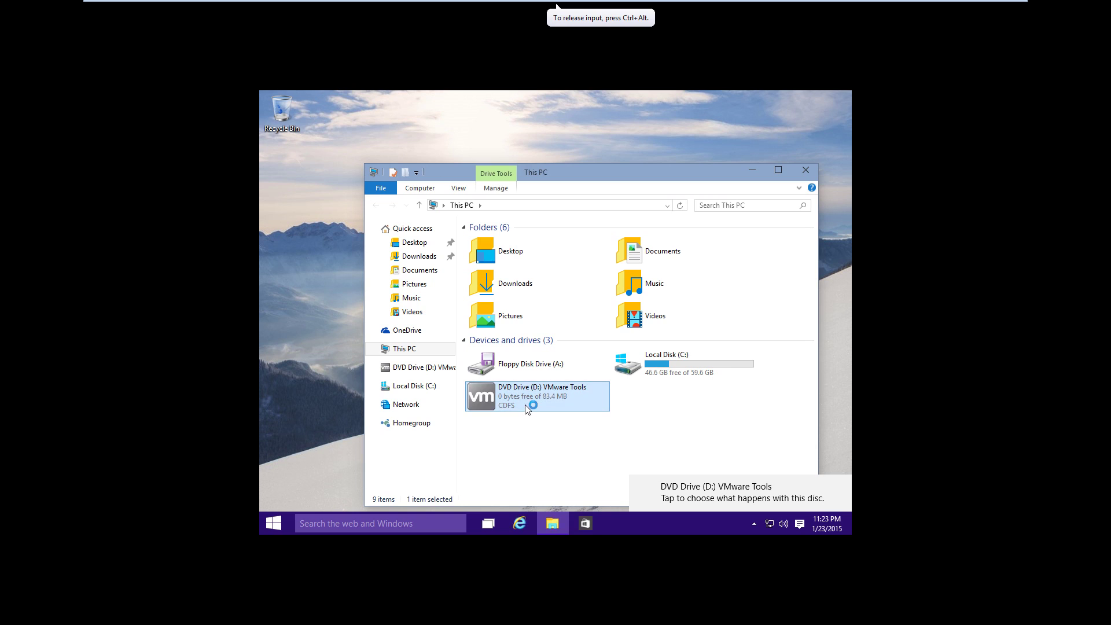
left_click(599, 329)
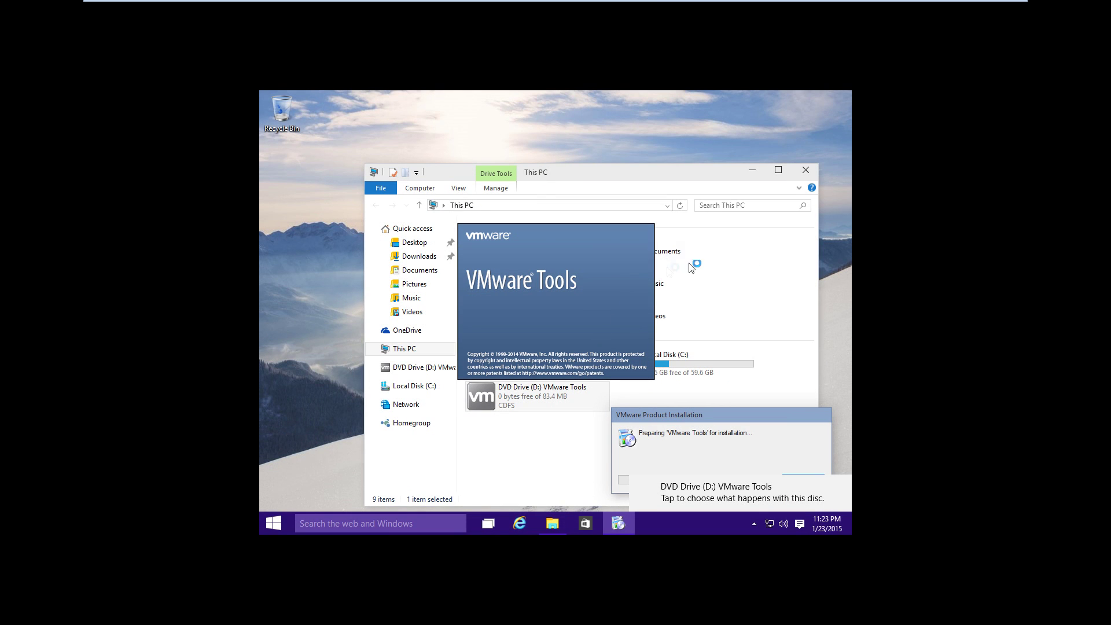
left_click(804, 171)
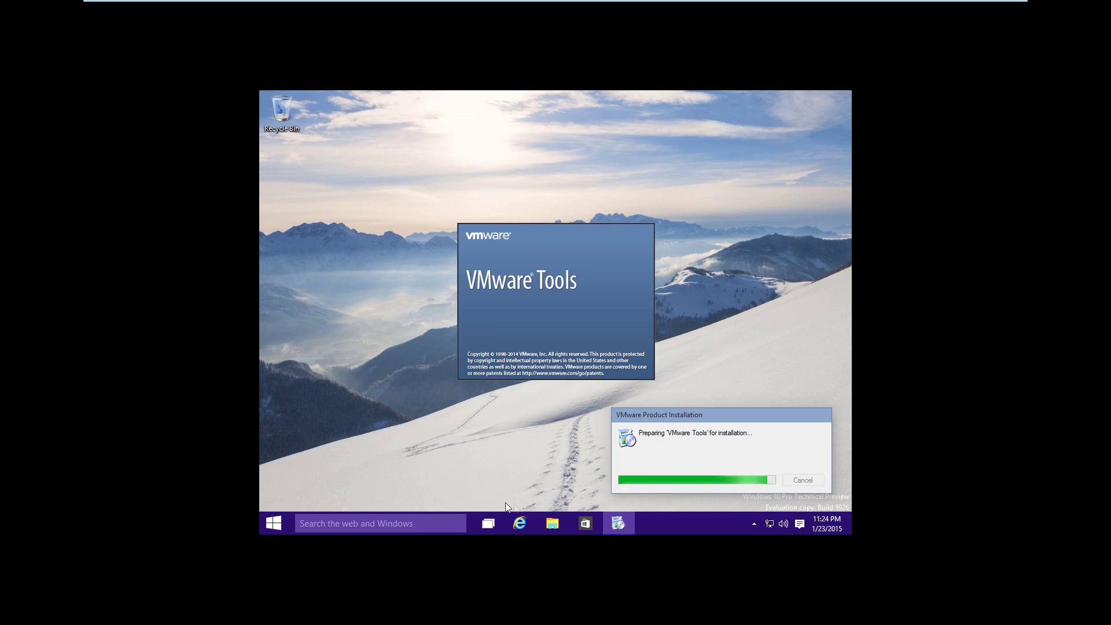
left_click(587, 527)
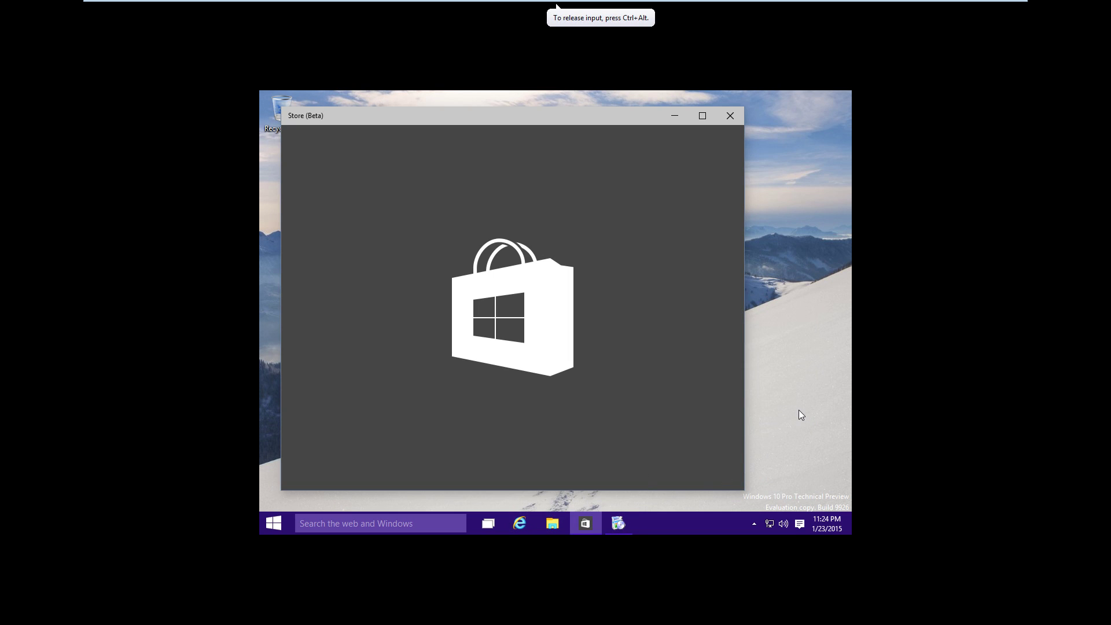
Add a second virtual desktop in Task View and switch between the two desktops.
key("alt+Tab")
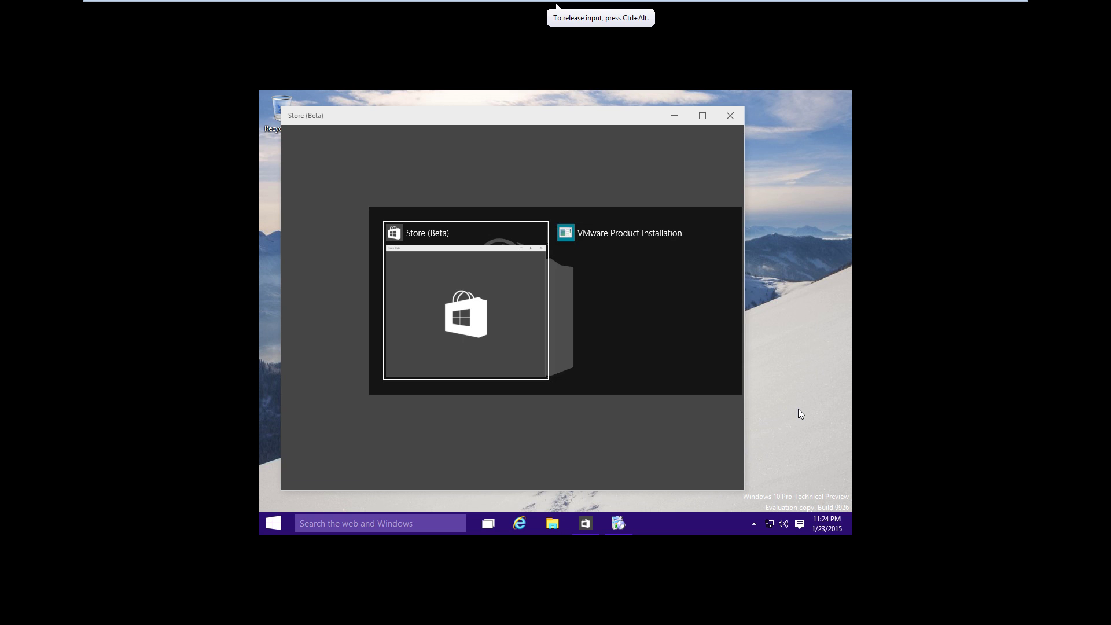
left_click(488, 524)
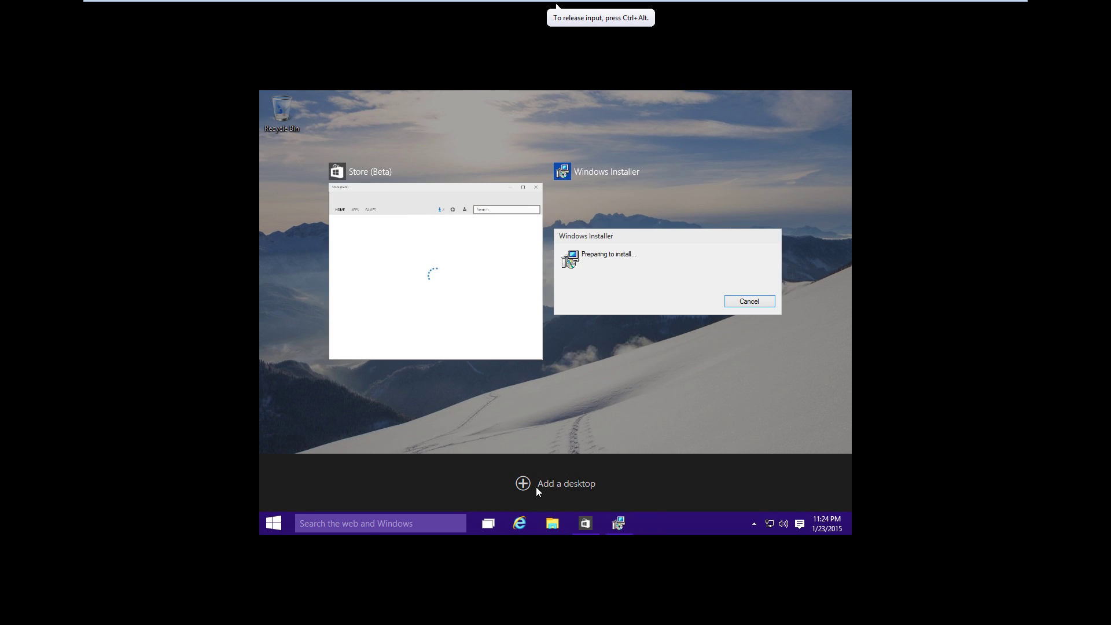
left_click(535, 487)
left_click(562, 484)
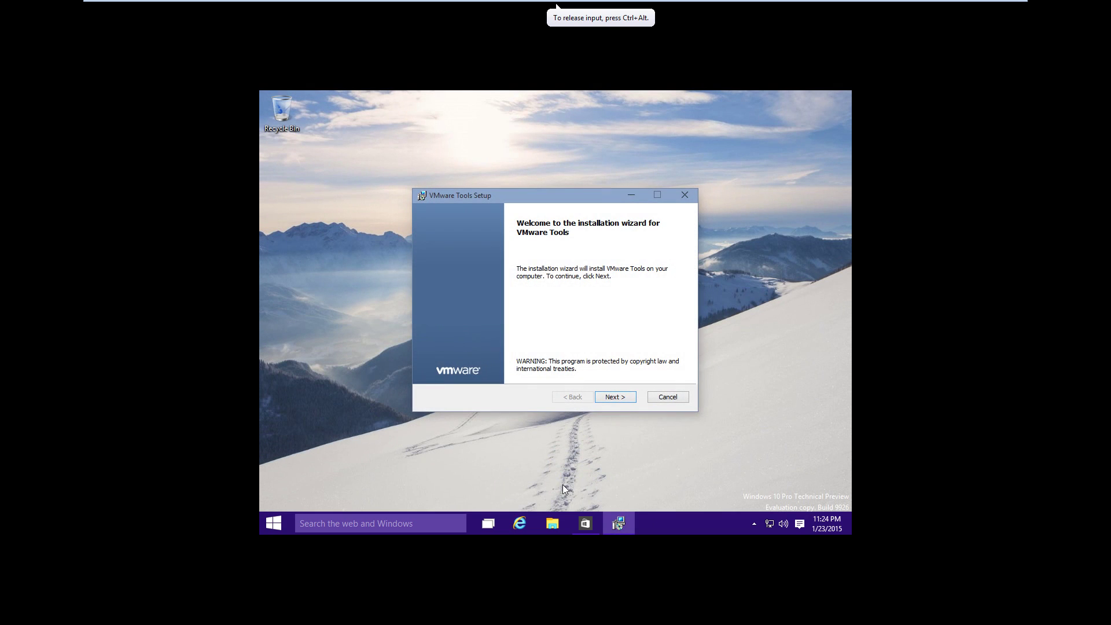
left_click(487, 531)
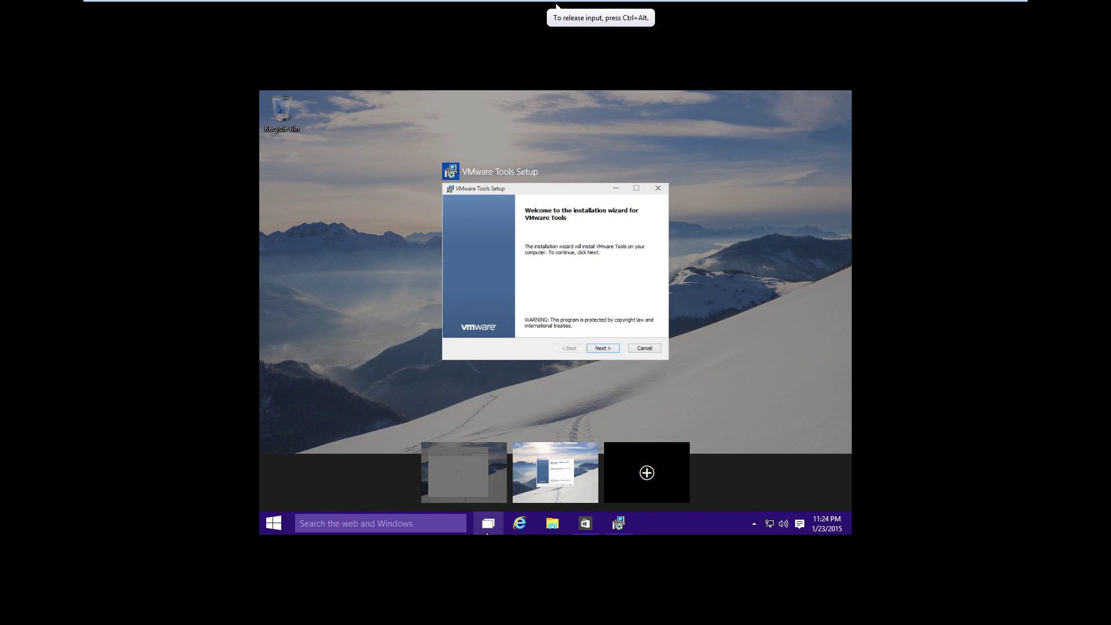
left_click(466, 468)
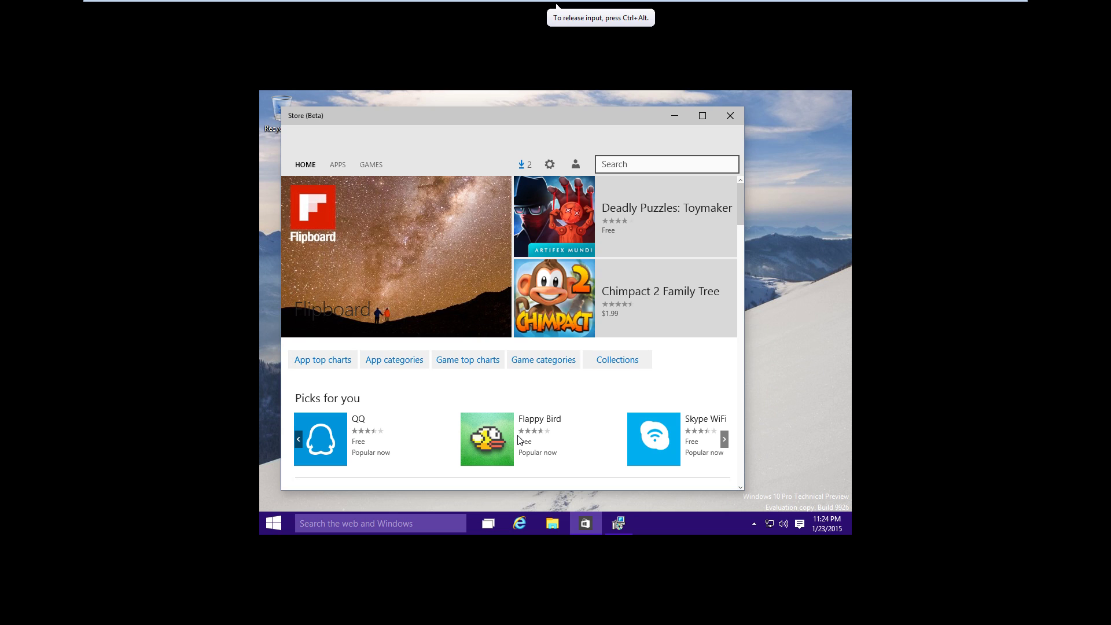
Alt+Tab to the VMware Tools Setup window and advance past its welcome page.
key("alt+Tab")
key("alt+Tab")
key("alt+Tab")
key("alt+Tab")
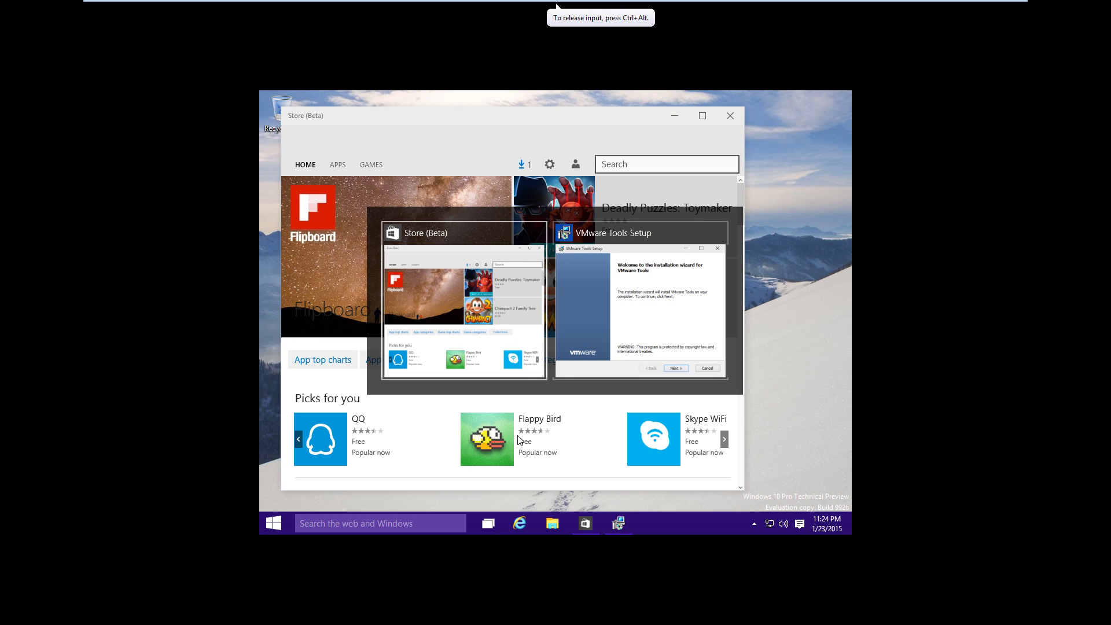
key("alt+Tab")
key("alt+Tab")
key("alt+Tab")
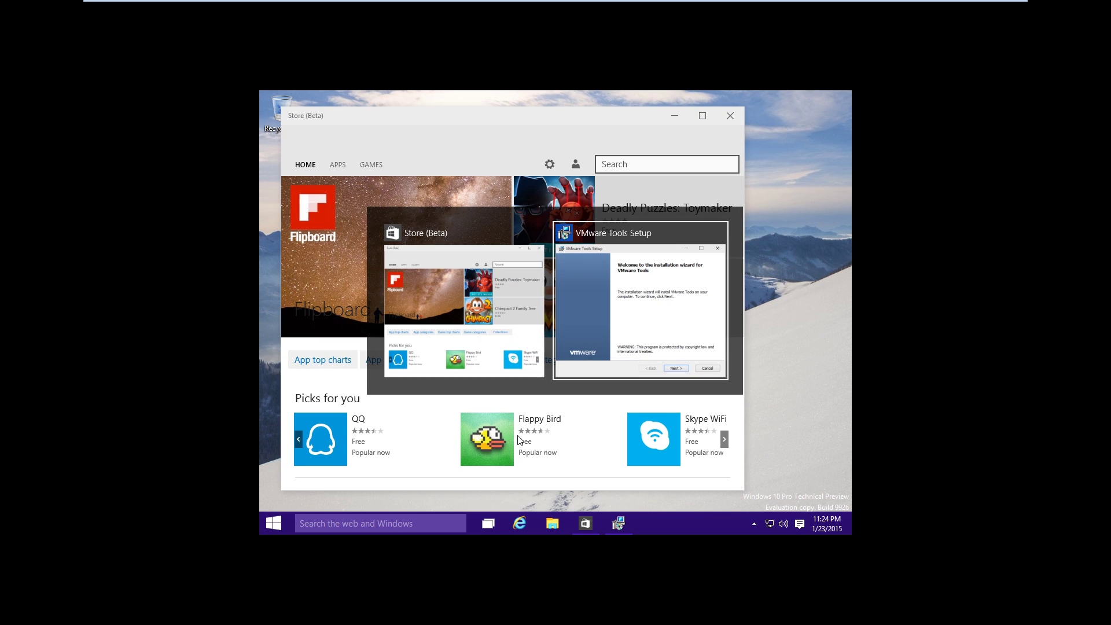
key("alt+Tab")
key("alt+Tab")
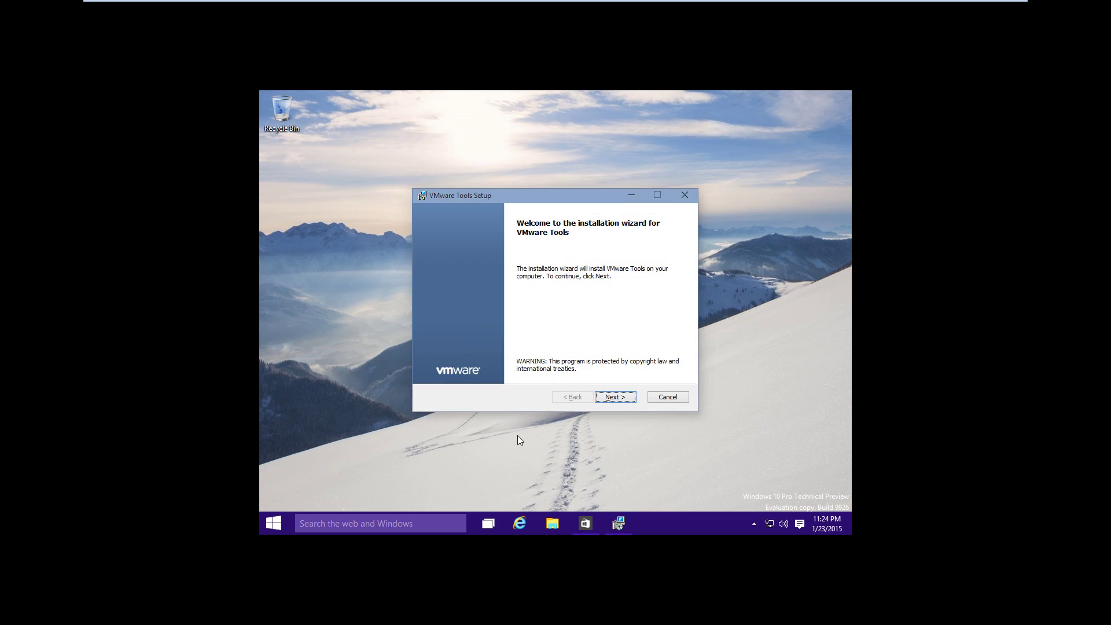
key("alt+Tab")
key("alt+Tab")
key("alt+Tab")
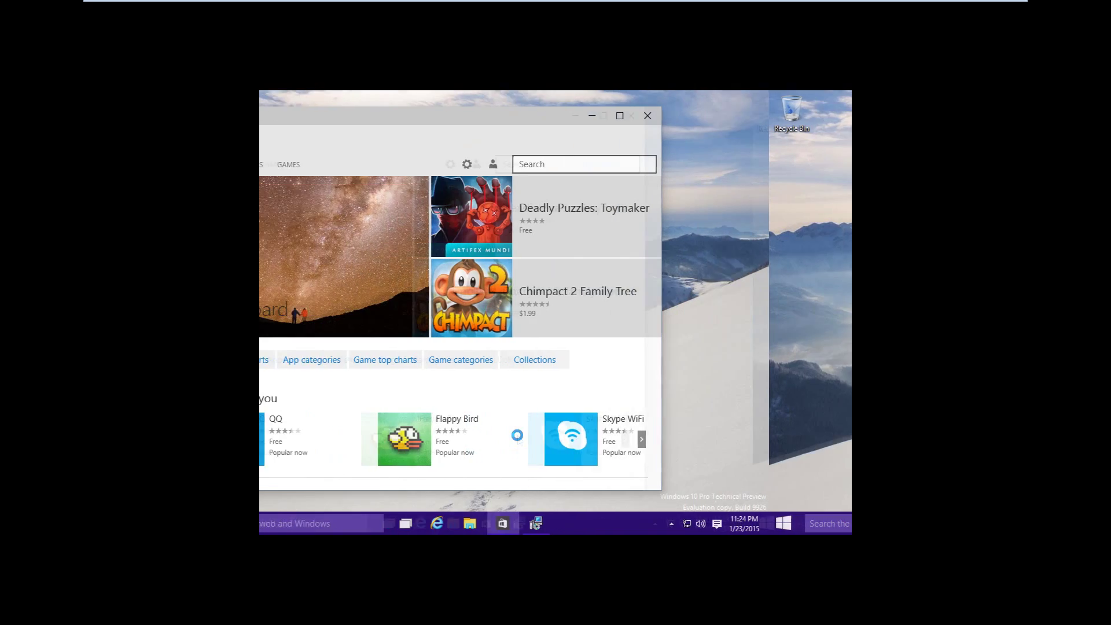
key("alt+Tab")
key("alt+Tab")
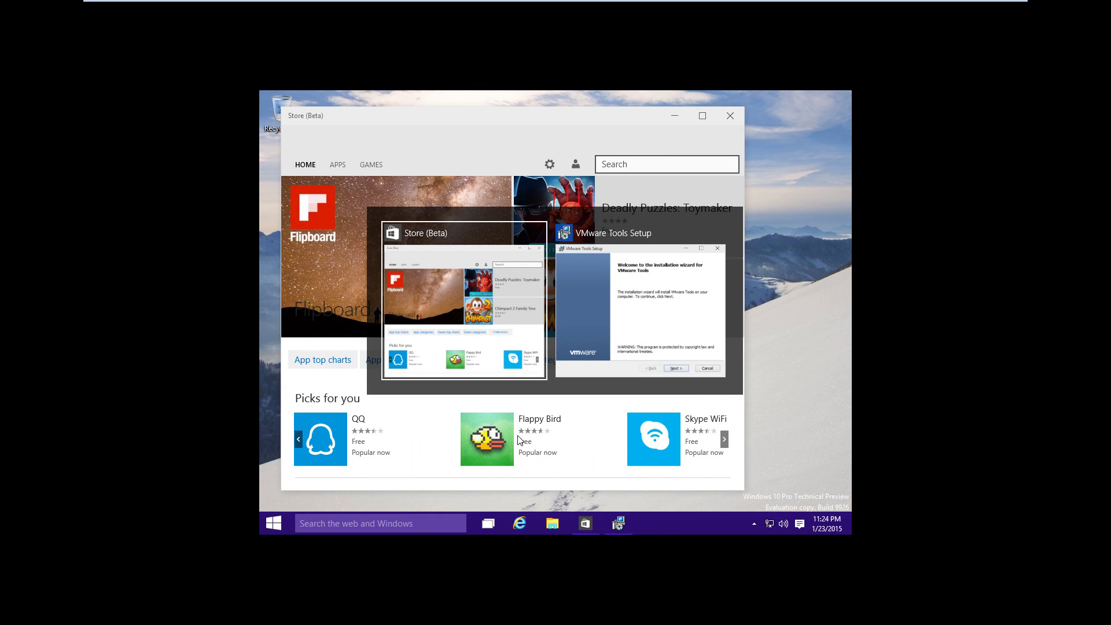
key("alt+Tab")
key("alt+Tab")
key("alt+Tab")
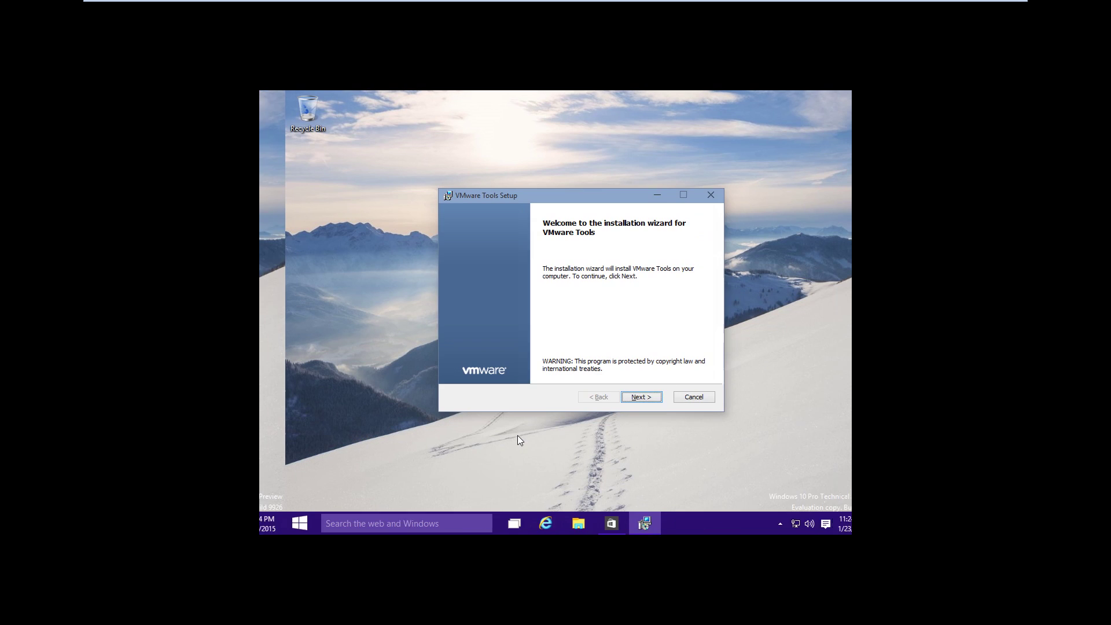
left_click(615, 396)
Install VMware Tools, move Settings aside, finish the wizard and restart the VM immediately.
left_click(617, 398)
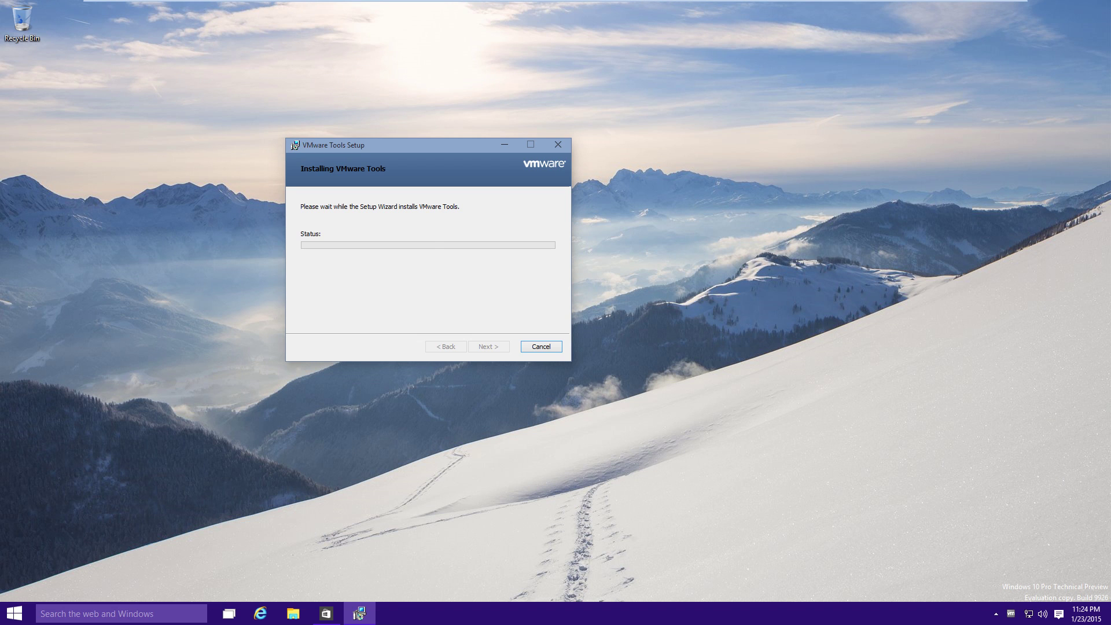
left_click(1028, 616)
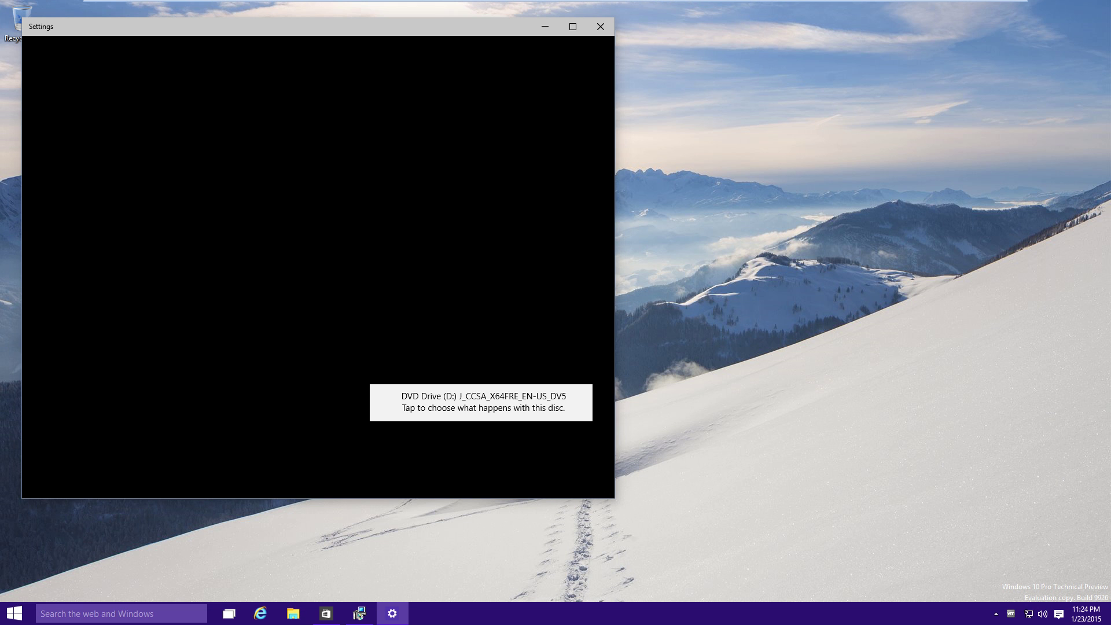
left_click_drag(427, 32, 682, 404)
left_click(858, 402)
key("Return")
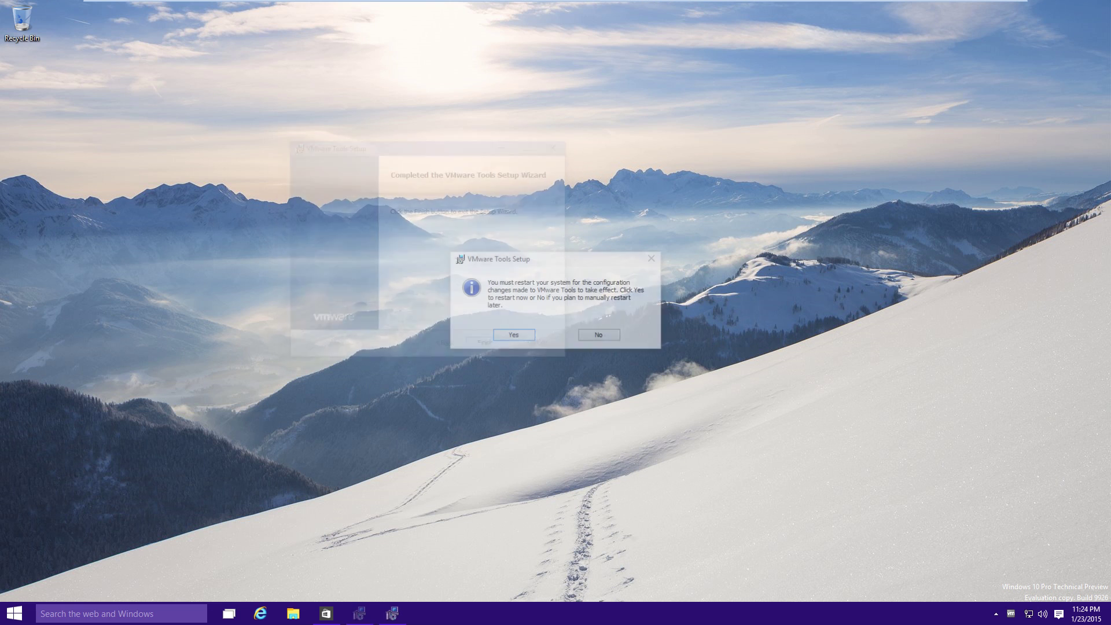
key("Return")
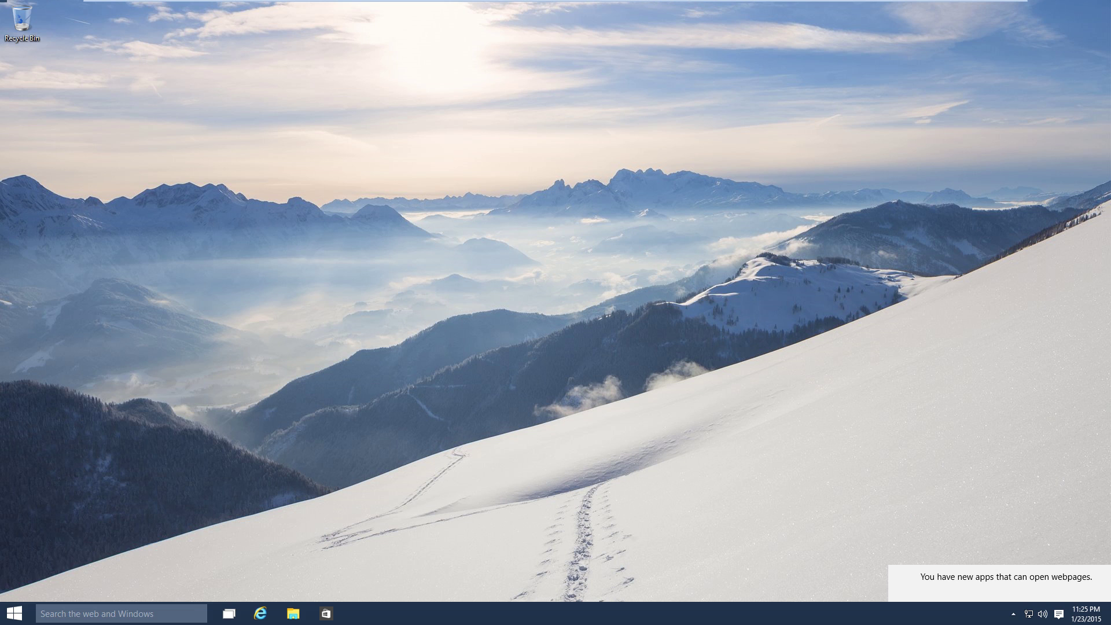
Start a search from the taskbar once the restarted desktop appears.
left_click(121, 613)
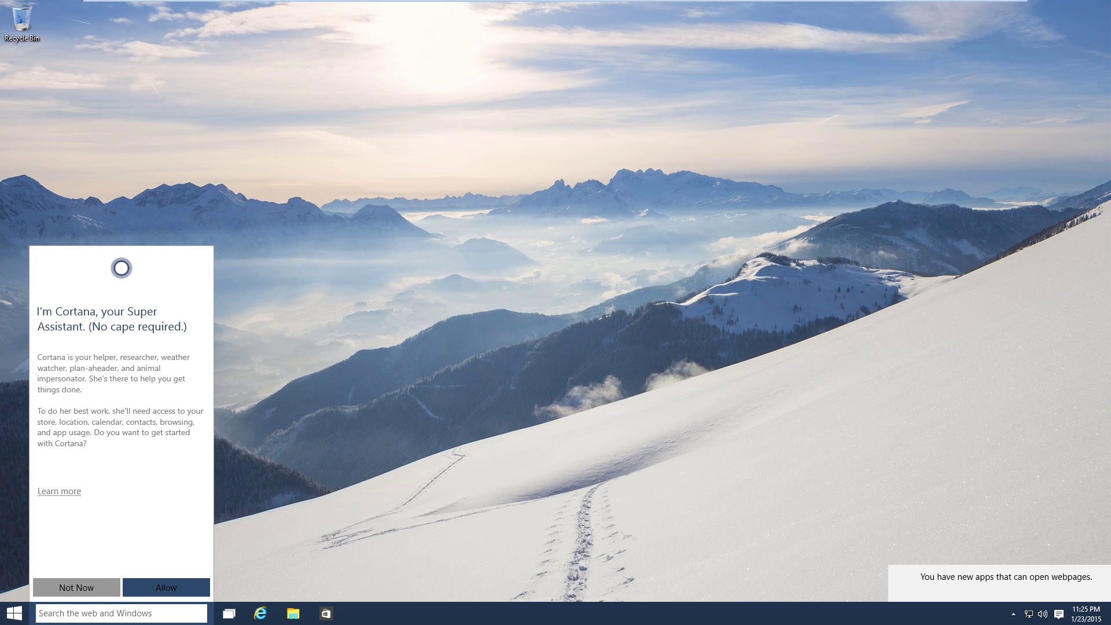
type("update")
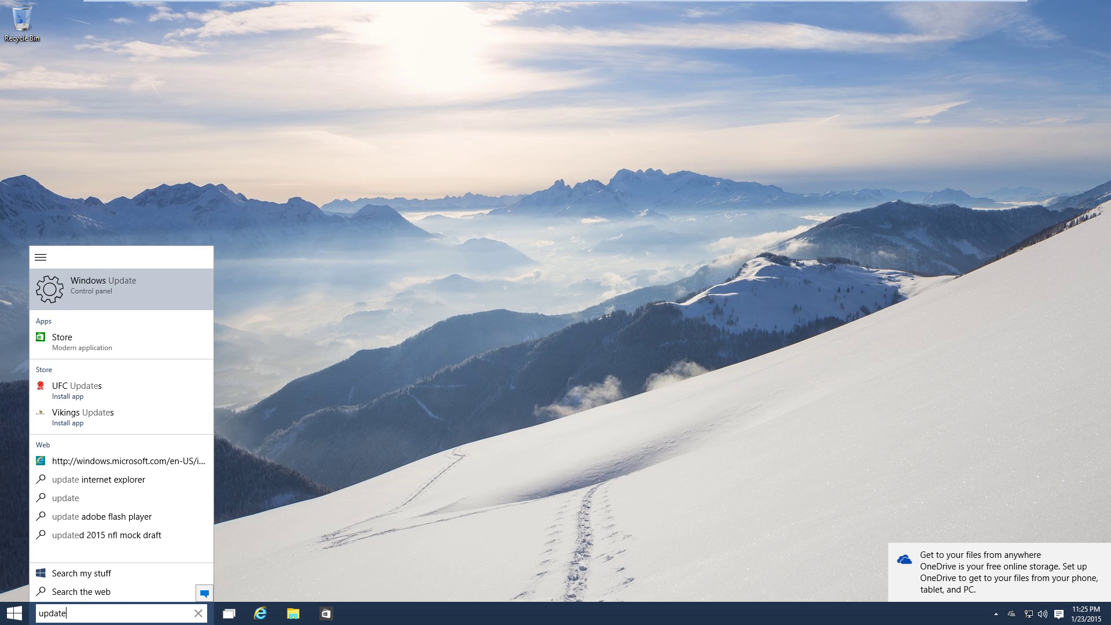
key("ctrl+a")
type("windows update")
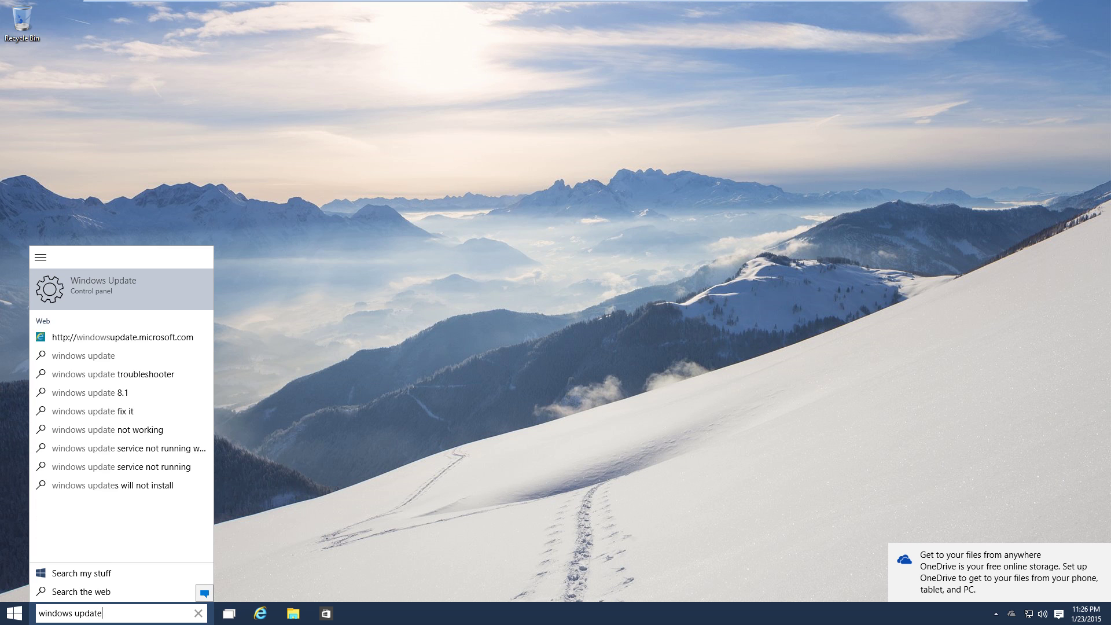
key("Return")
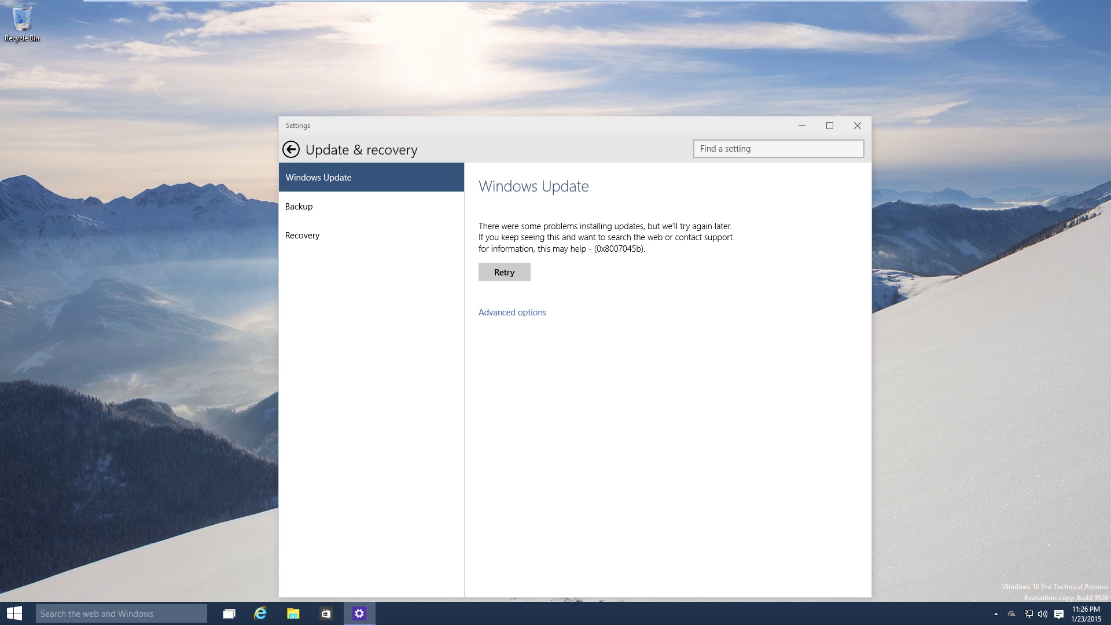
left_click(512, 313)
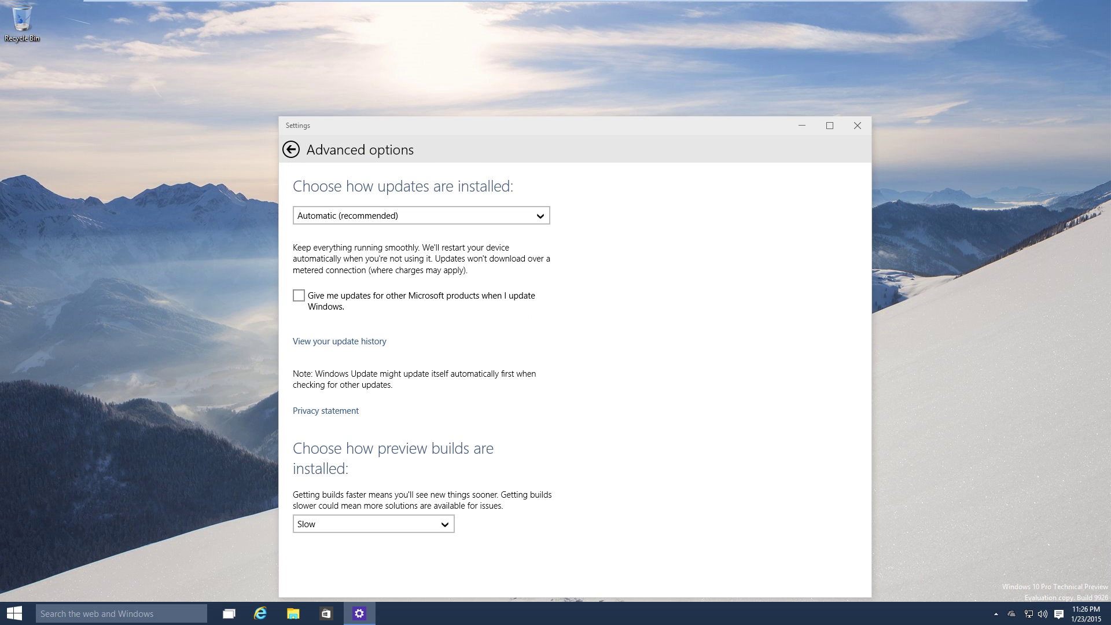
key("BackSpace")
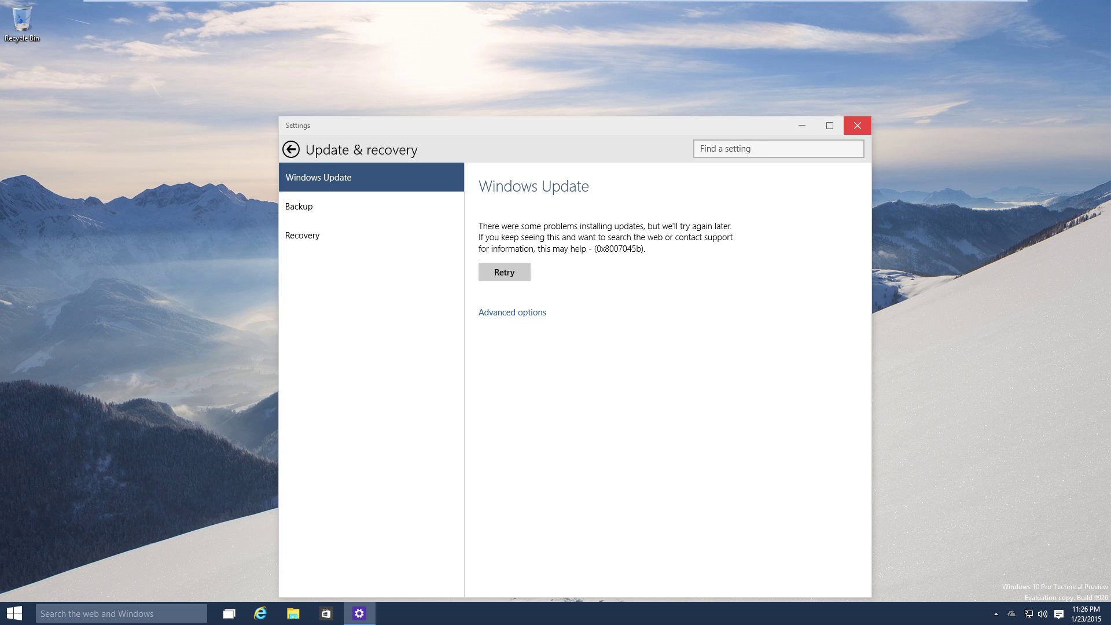
left_click(857, 125)
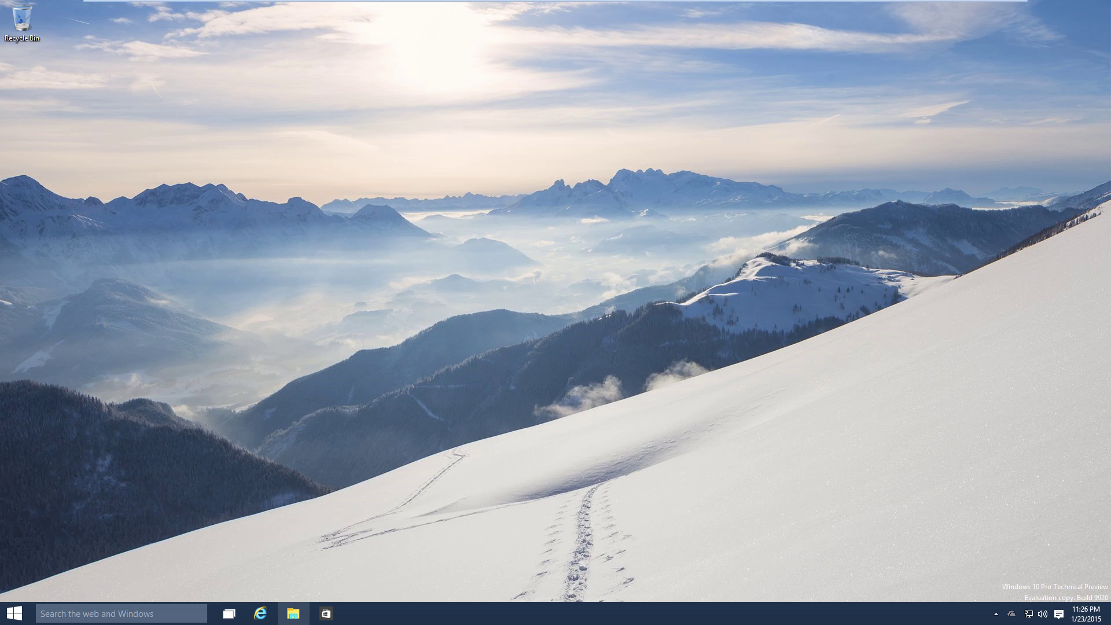
left_click(294, 613)
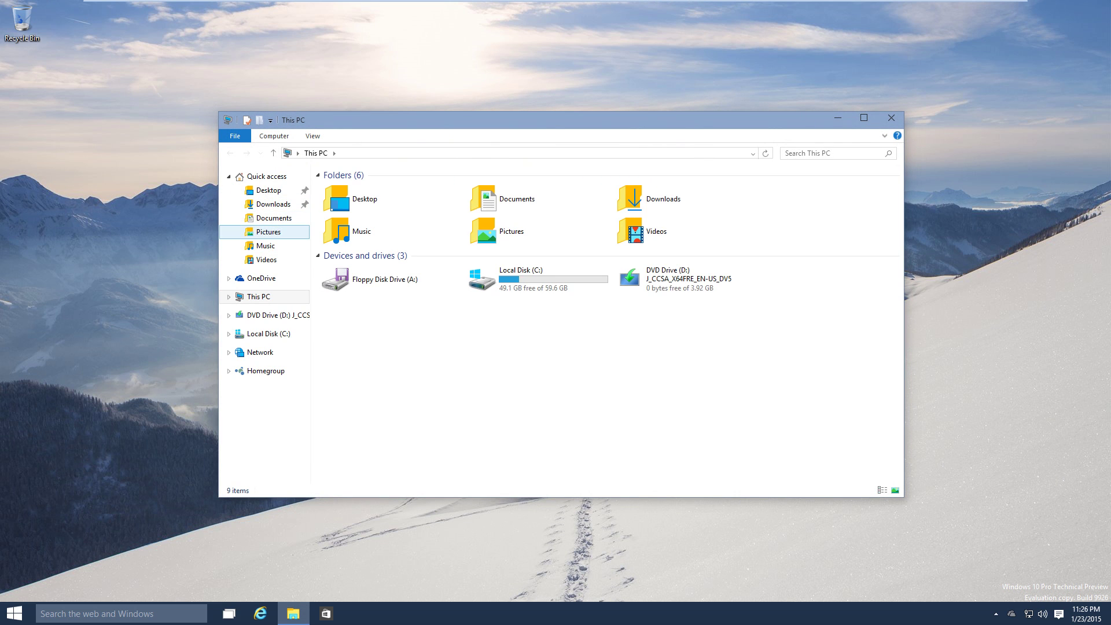
Create a new bitmap image named lkj in the Pictures folder.
left_click(268, 232)
right_click(444, 253)
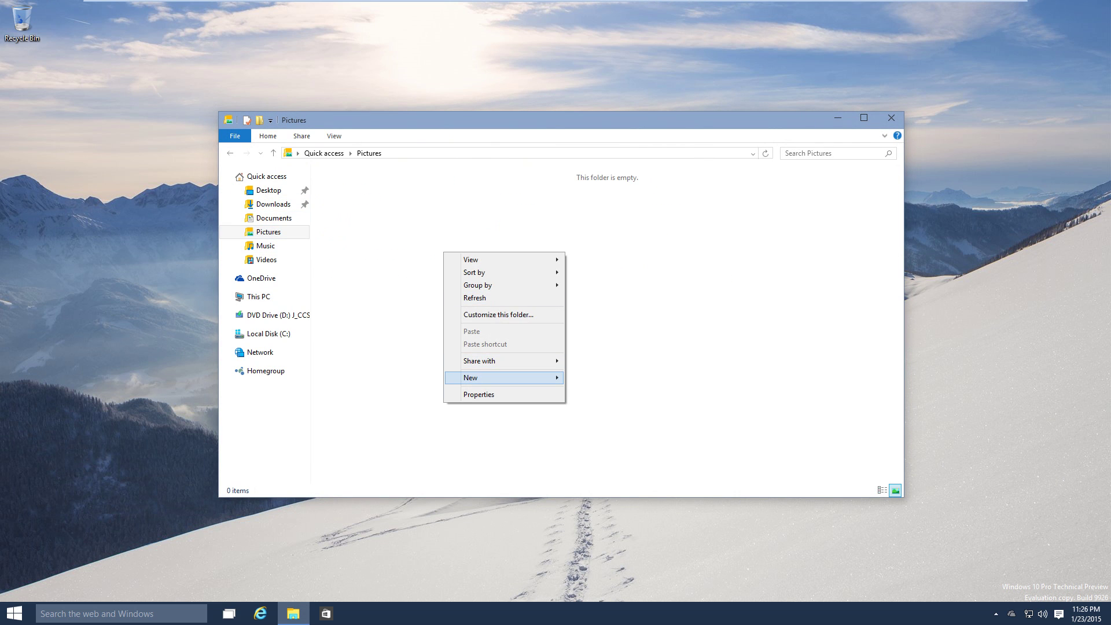
mouse_move(480, 377)
left_click(603, 407)
key("Return")
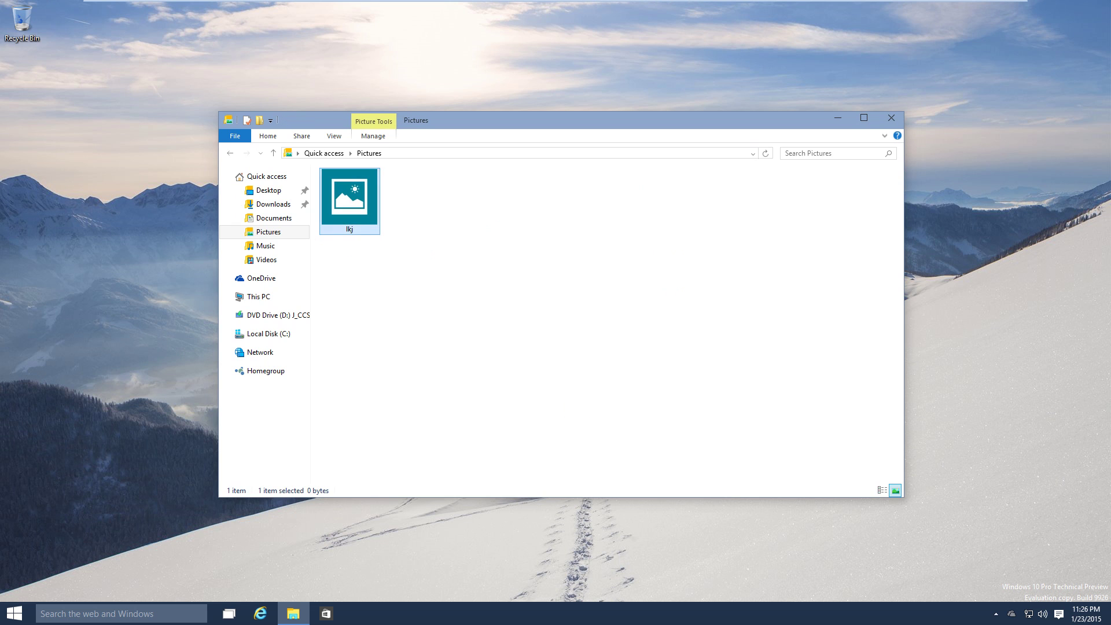
Preview lkj in Photos, close it, and bring up lkj's context menu.
key("Return")
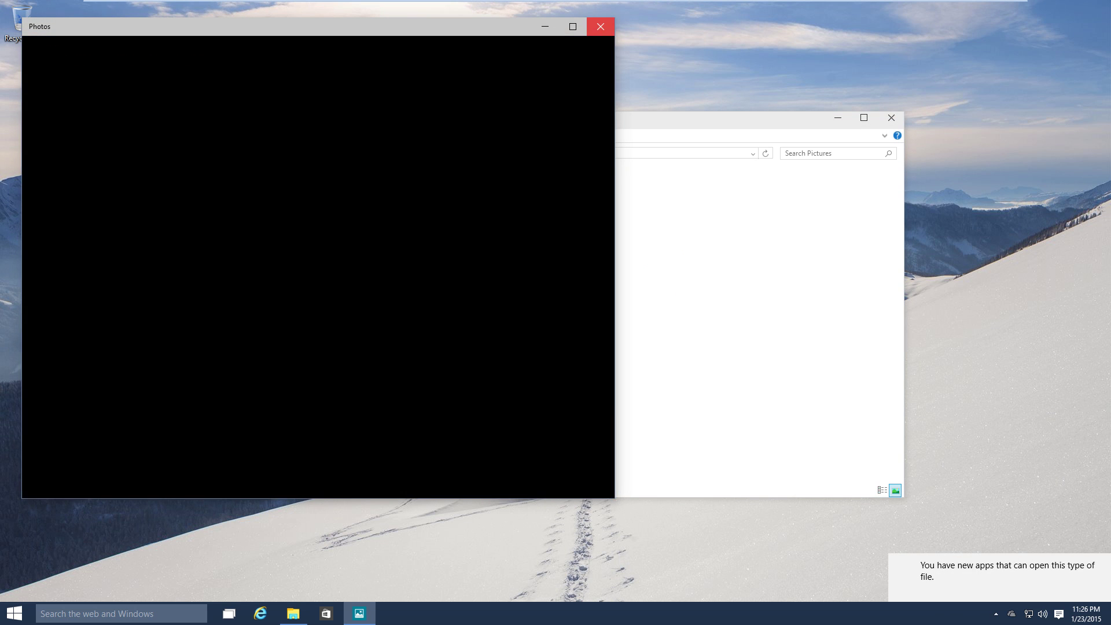
left_click(600, 26)
right_click(359, 194)
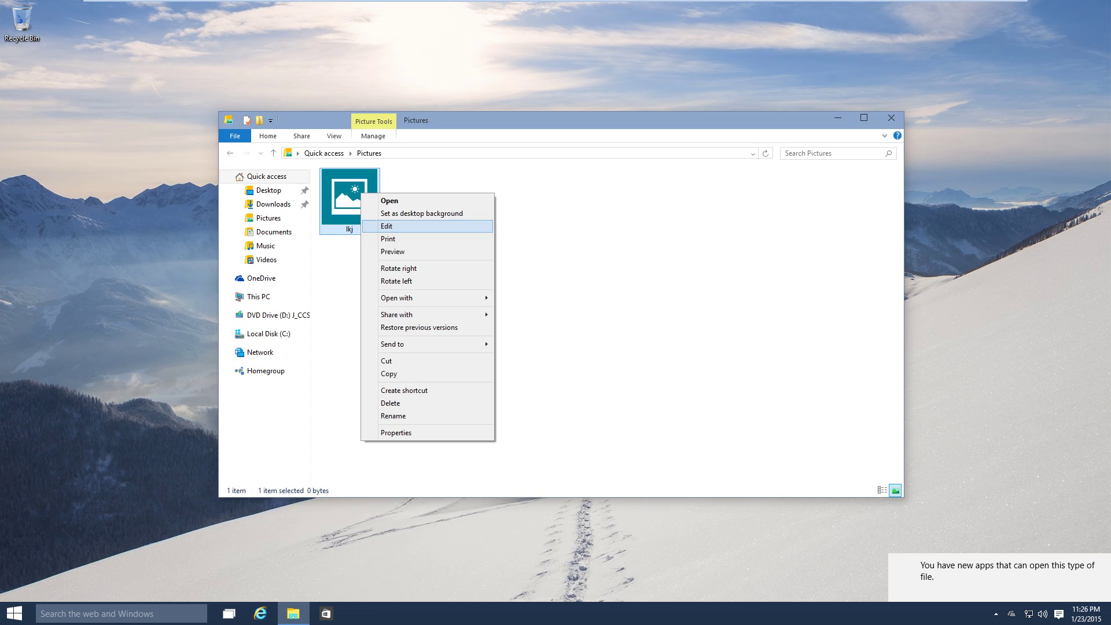
Draw a black zigzag on lkj in Paint, save lkj.bmp, and reopen it in Photos.
left_click(394, 225)
mouse_move(245, 225)
left_mouse_down()
mouse_move(384, 278)
mouse_move(641, 453)
mouse_move(518, 434)
left_mouse_up()
left_click(982, 69)
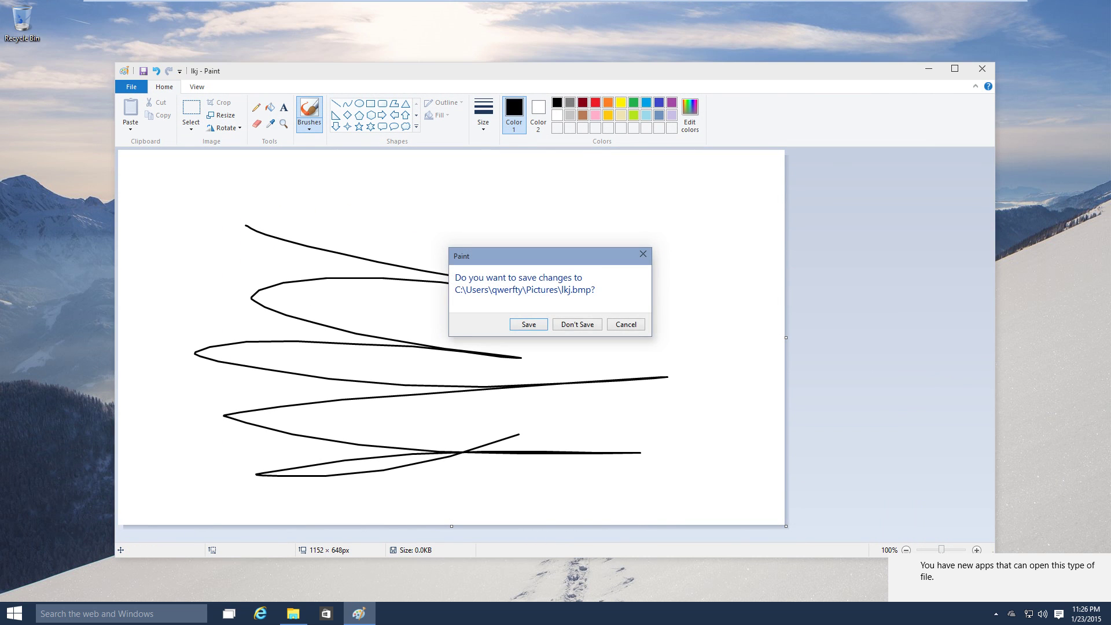
key("Return")
double_click(348, 211)
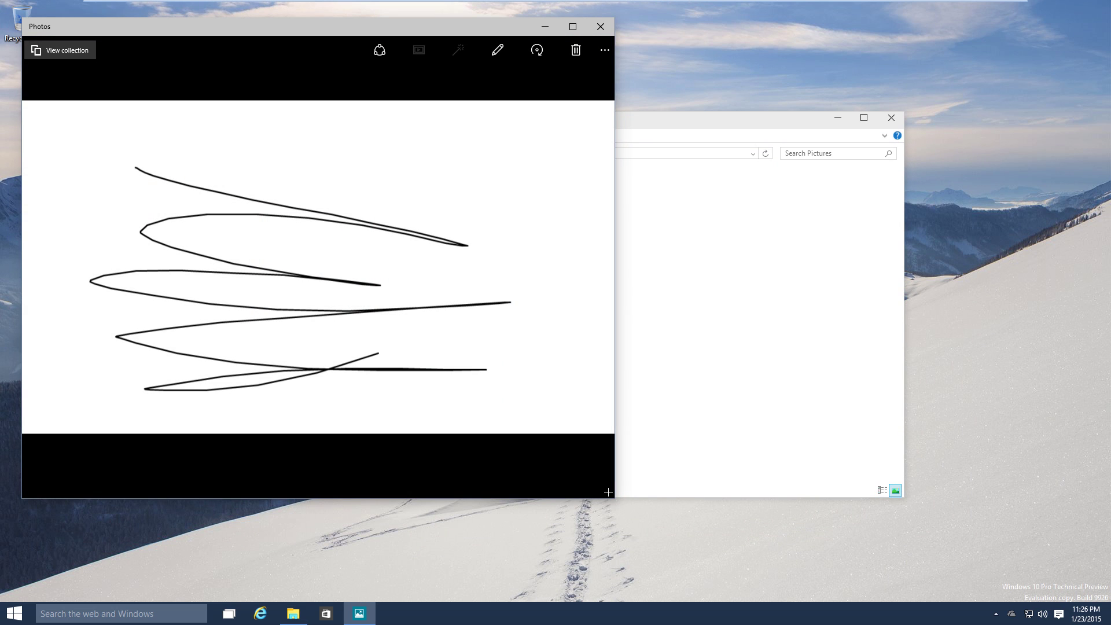
Apply the vignette filter to the drawing and adjust its contrast.
left_click(497, 49)
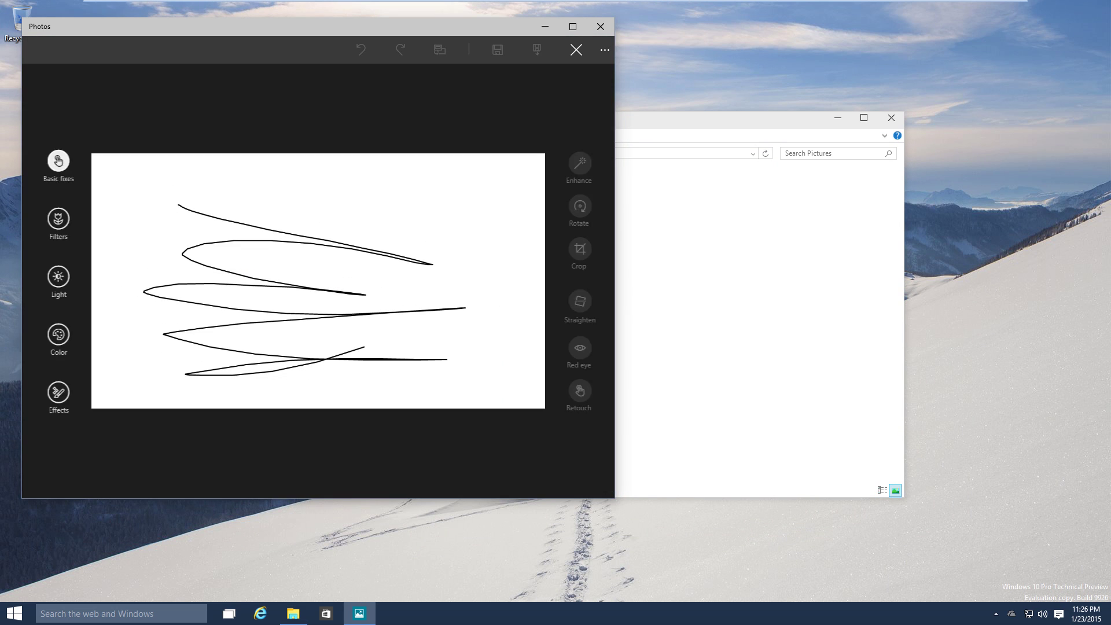
left_click(57, 219)
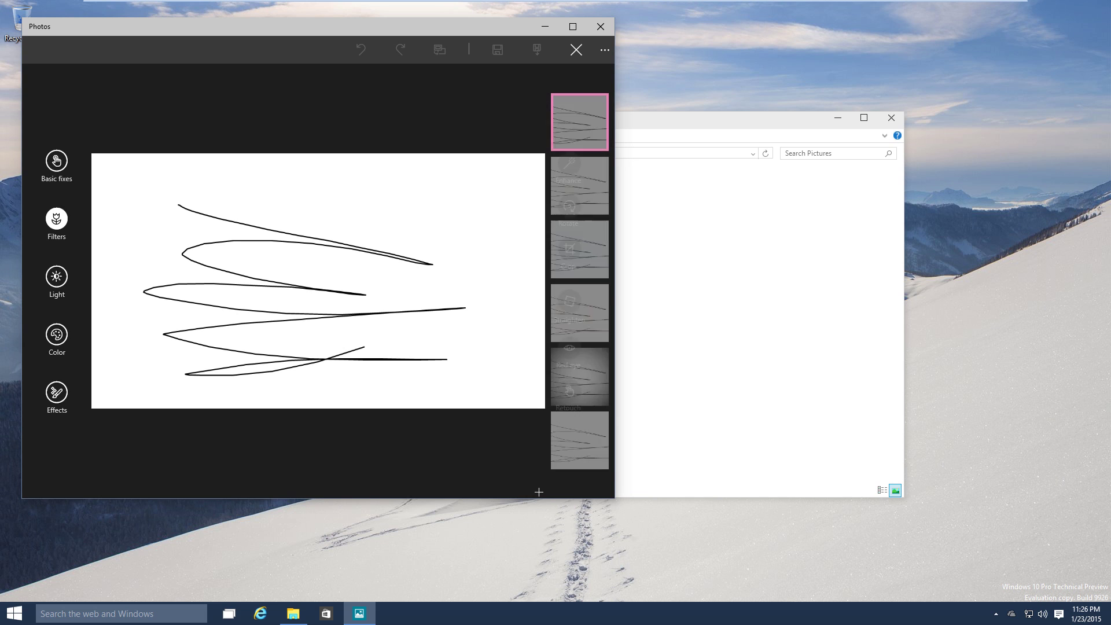
left_click(579, 377)
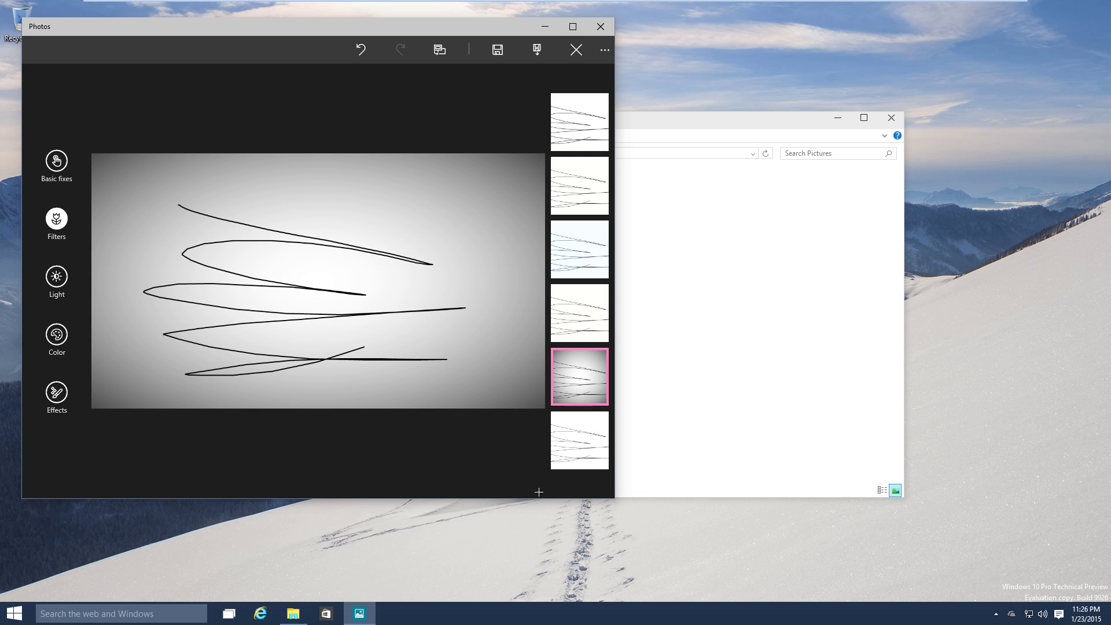
left_click(57, 276)
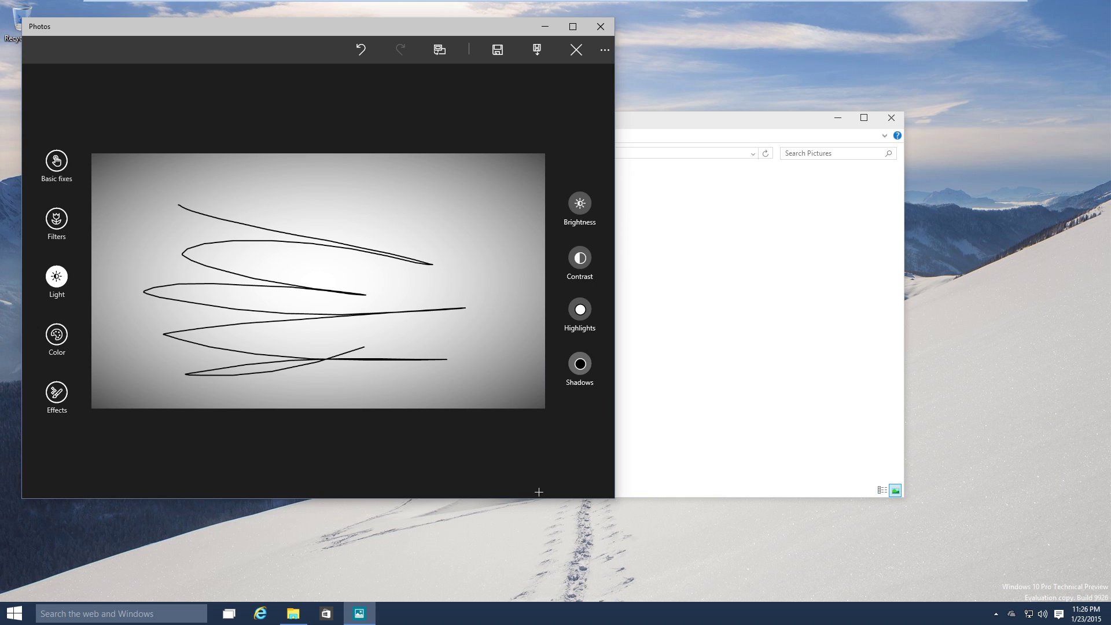
left_click(580, 258)
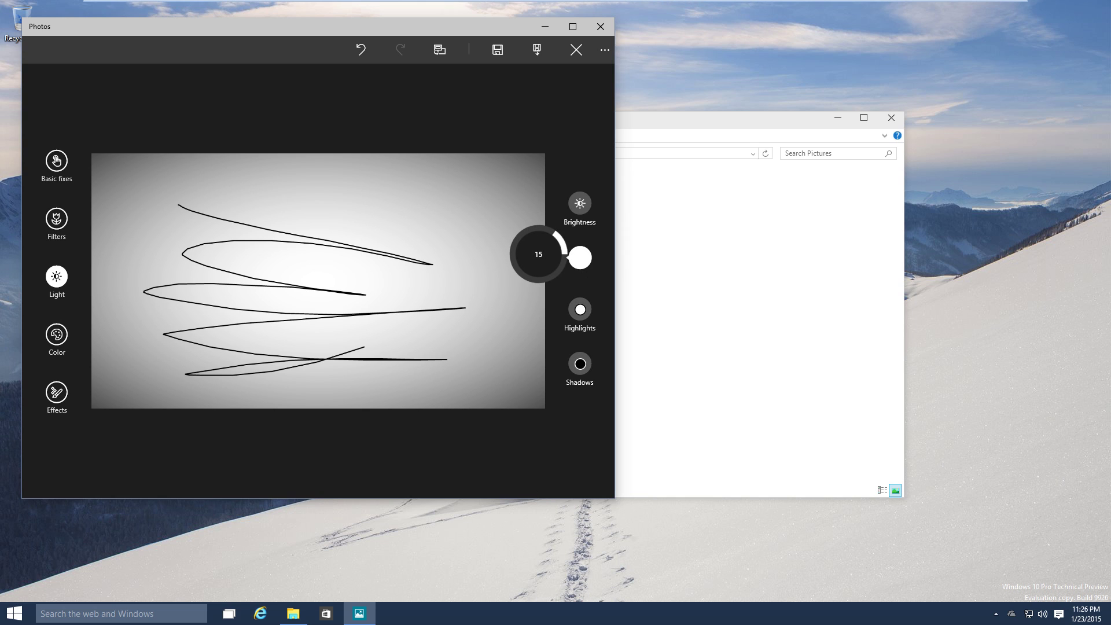
left_click_drag(579, 257, 503, 228)
left_click(538, 489)
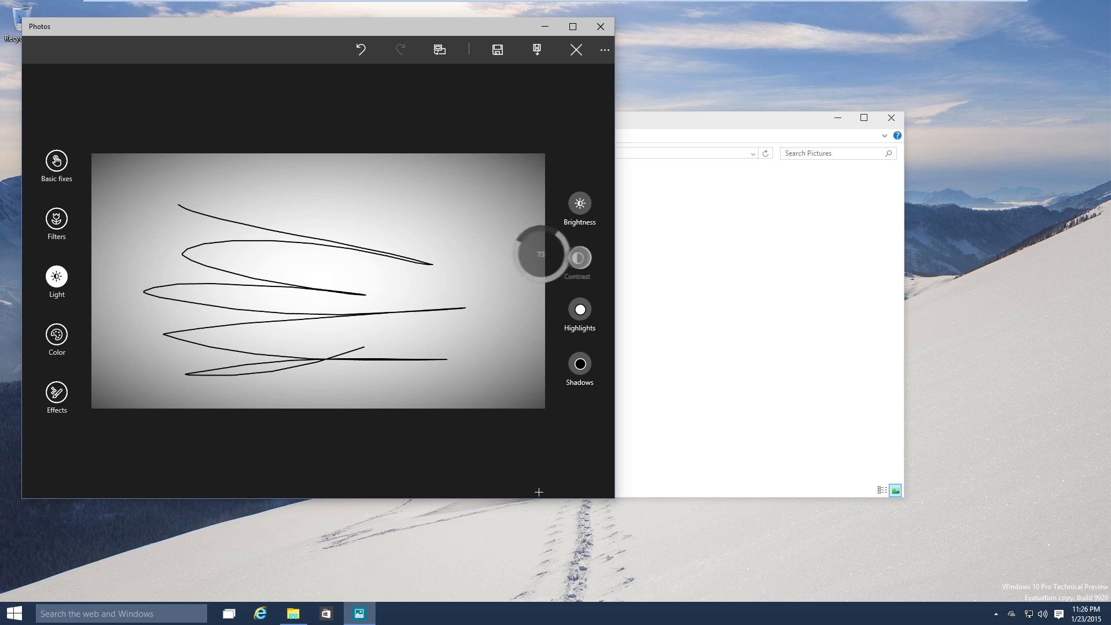
Set saturation to -19 and colour boost to 100.
left_click(56, 334)
left_click(579, 310)
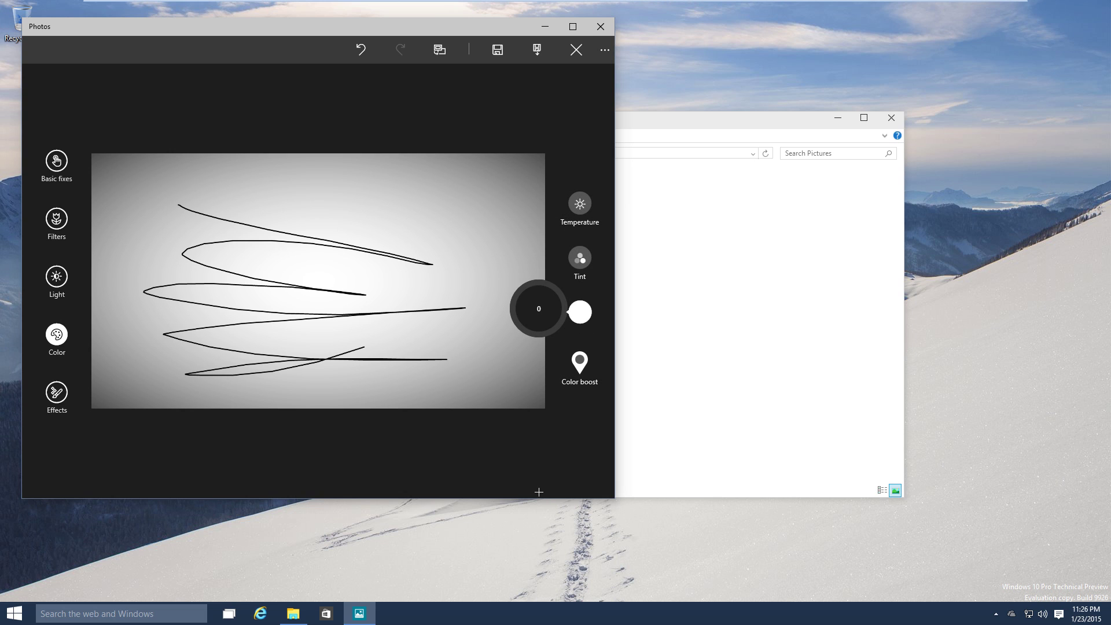
left_click_drag(580, 312, 580, 312)
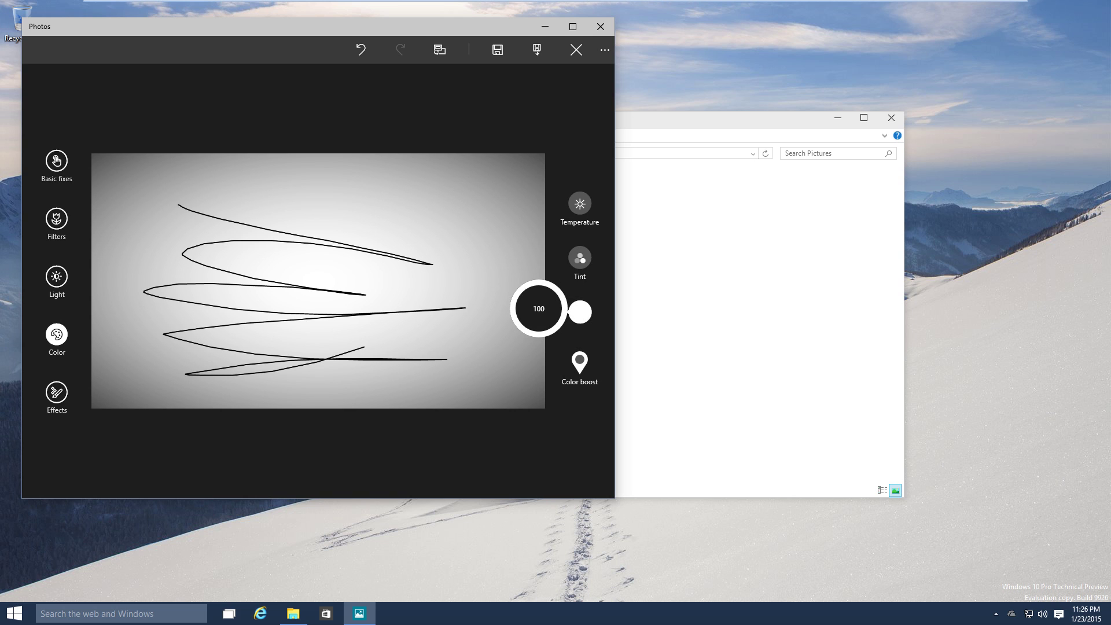
left_click(579, 363)
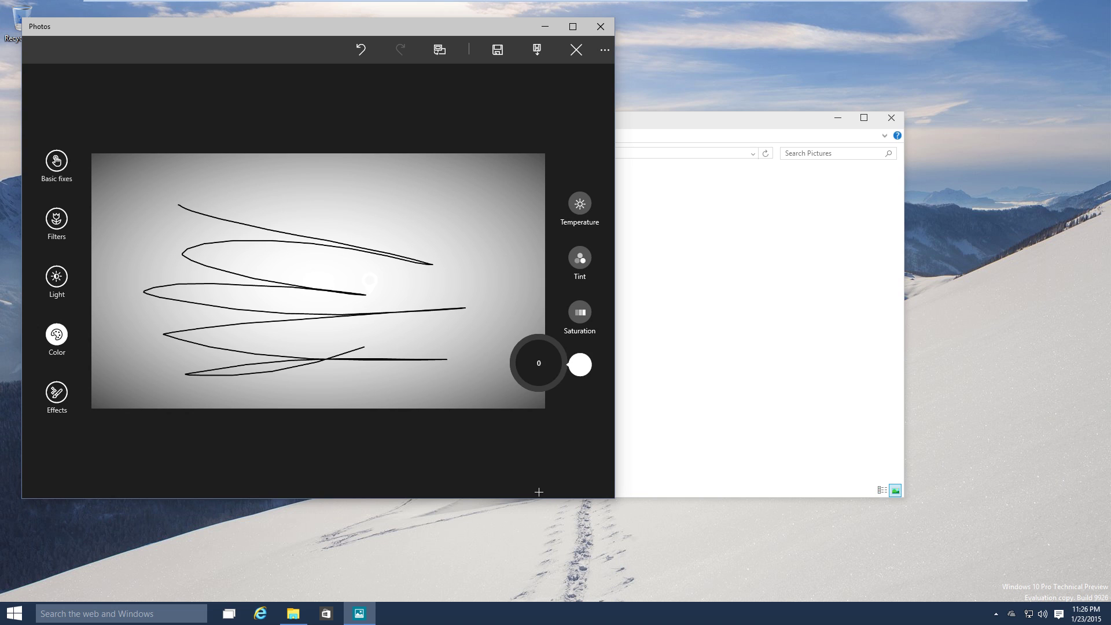
left_click_drag(579, 364, 580, 364)
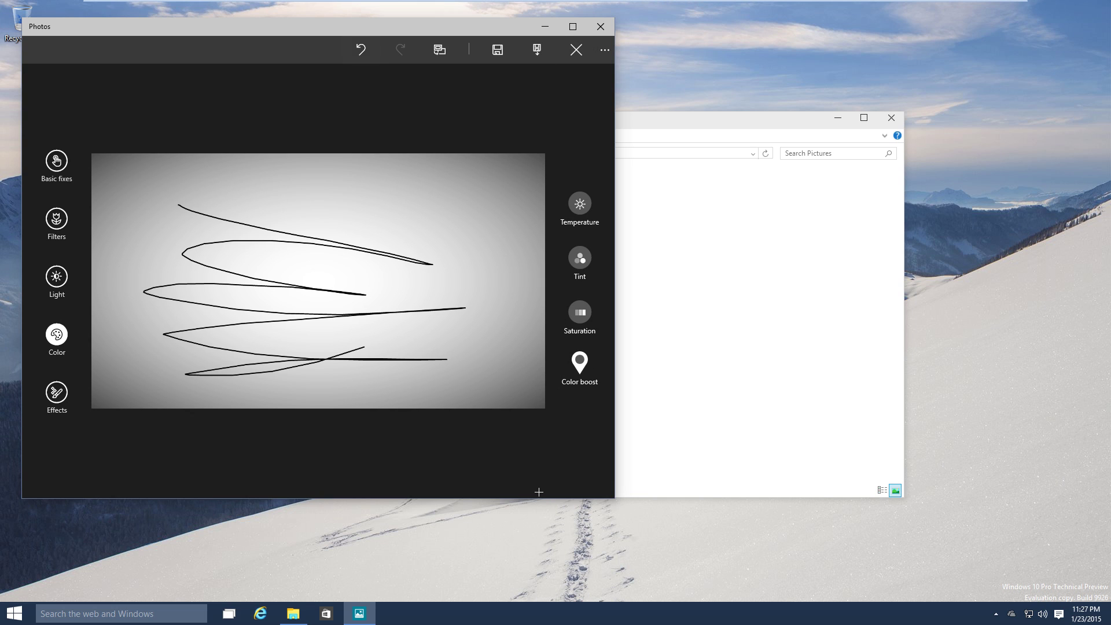
Undo the last adjustment and save the edited drawing as a copy.
left_click(360, 49)
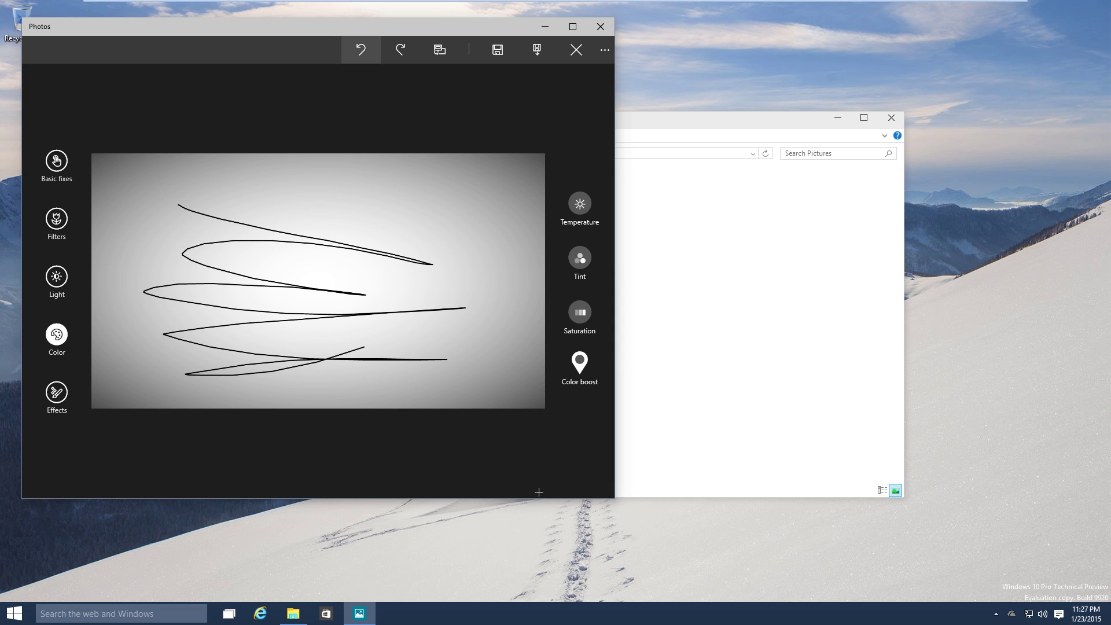
key("Tab")
key("Tab")
key("Tab")
key("Tab")
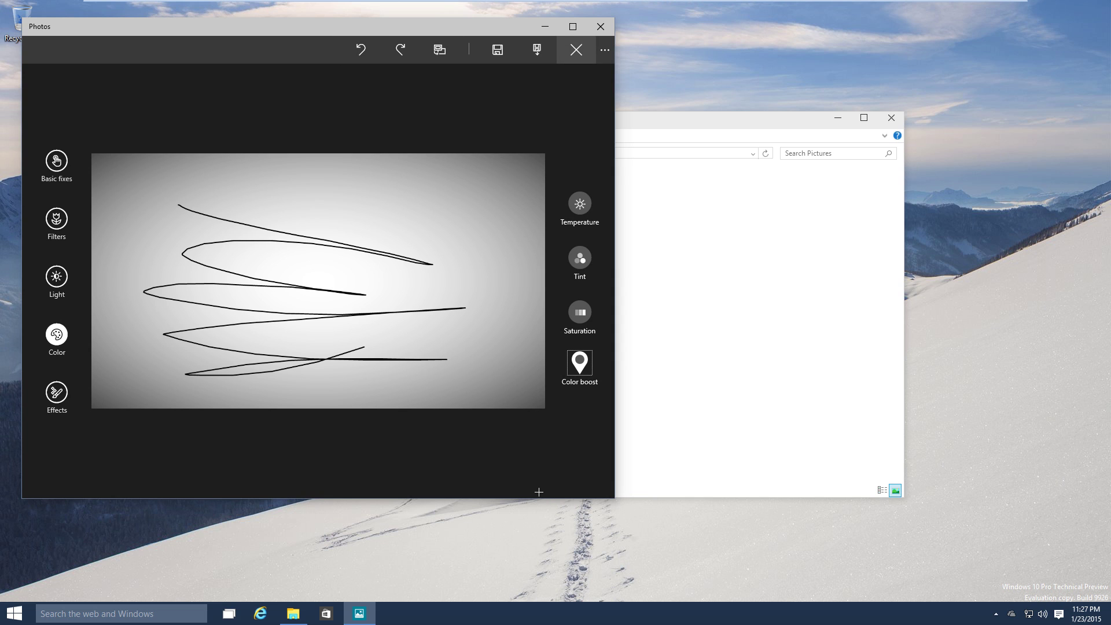
key("shift+Tab")
key("Return")
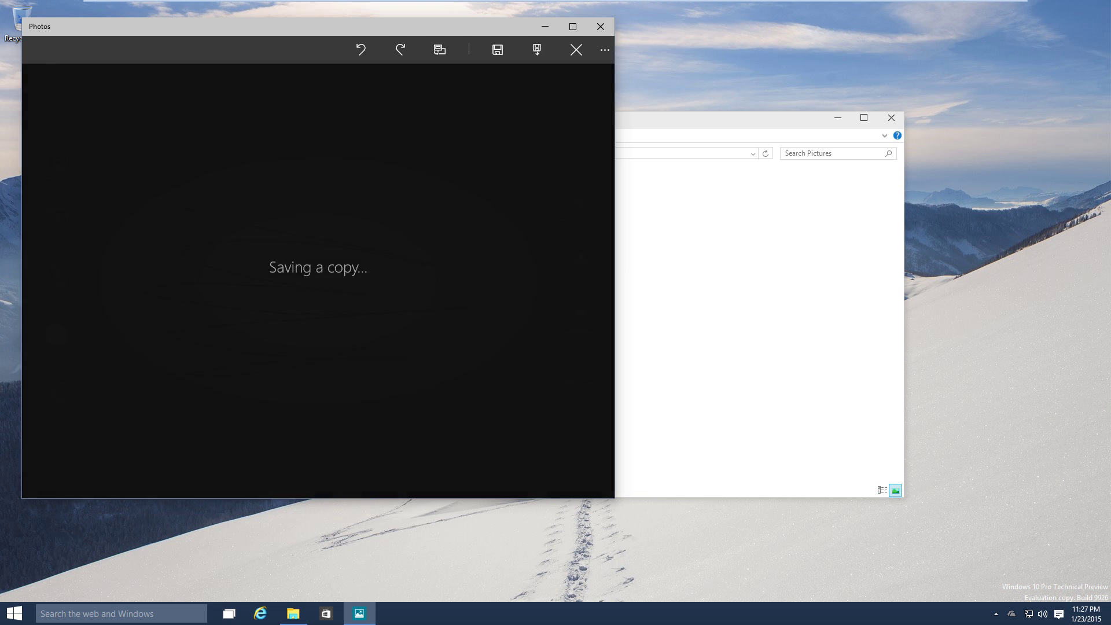
Rotate the photo three quarter turns with Ctrl+R, then close Photos.
key("ctrl+r")
key("ctrl+r")
key("ctrl+r")
key("ctrl+r")
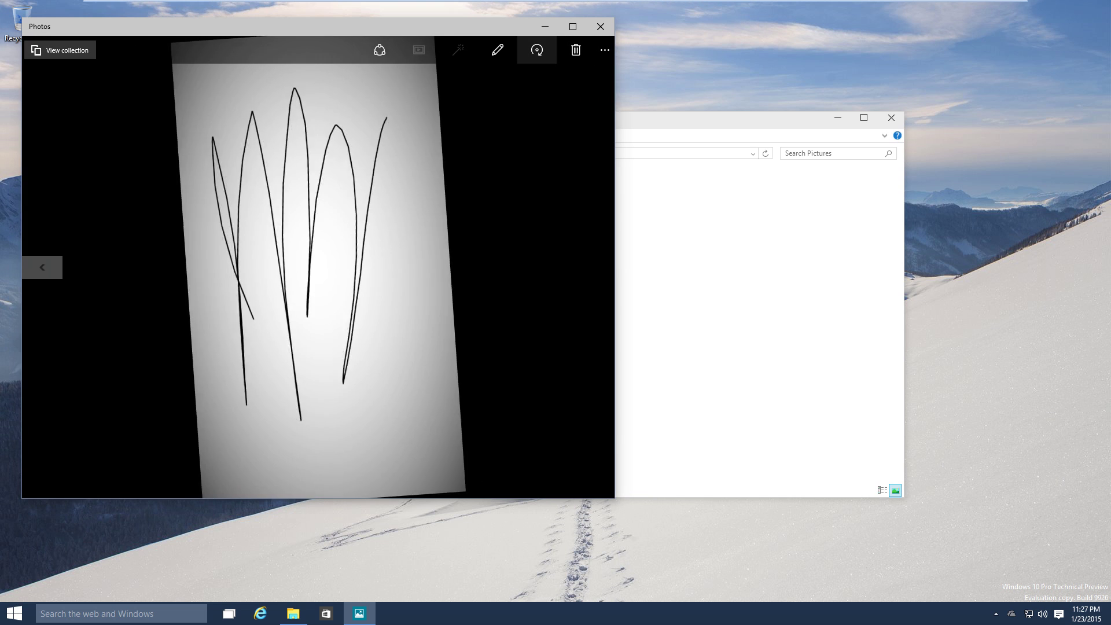
key("ctrl+r")
key("ctrl+r")
key("ctrl+r")
key("ctrl+r")
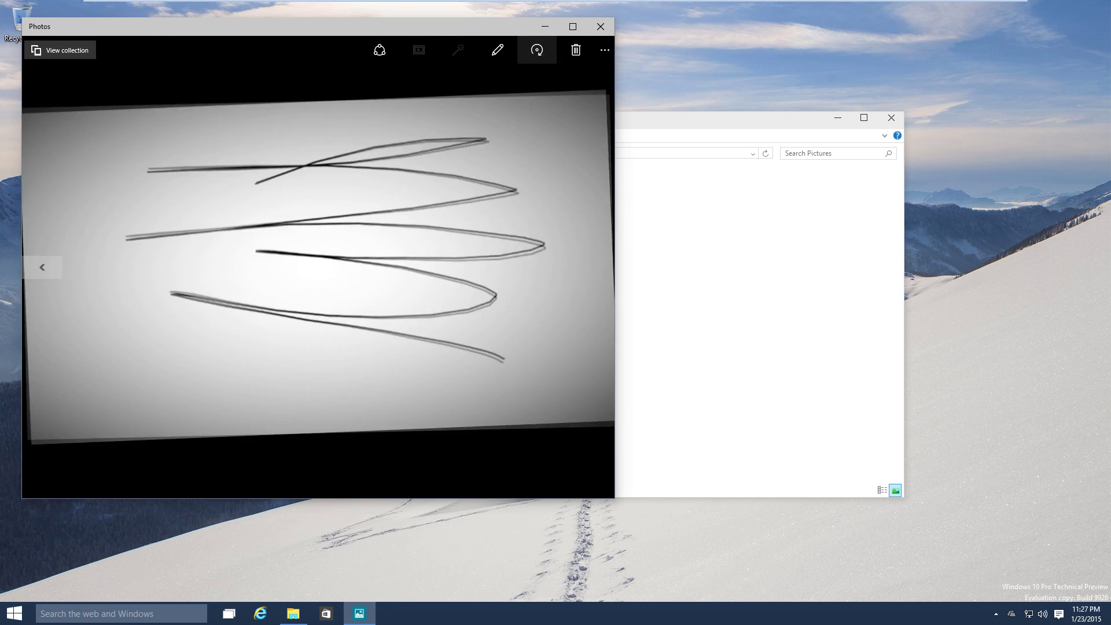
key("ctrl+r")
key("ctrl+r")
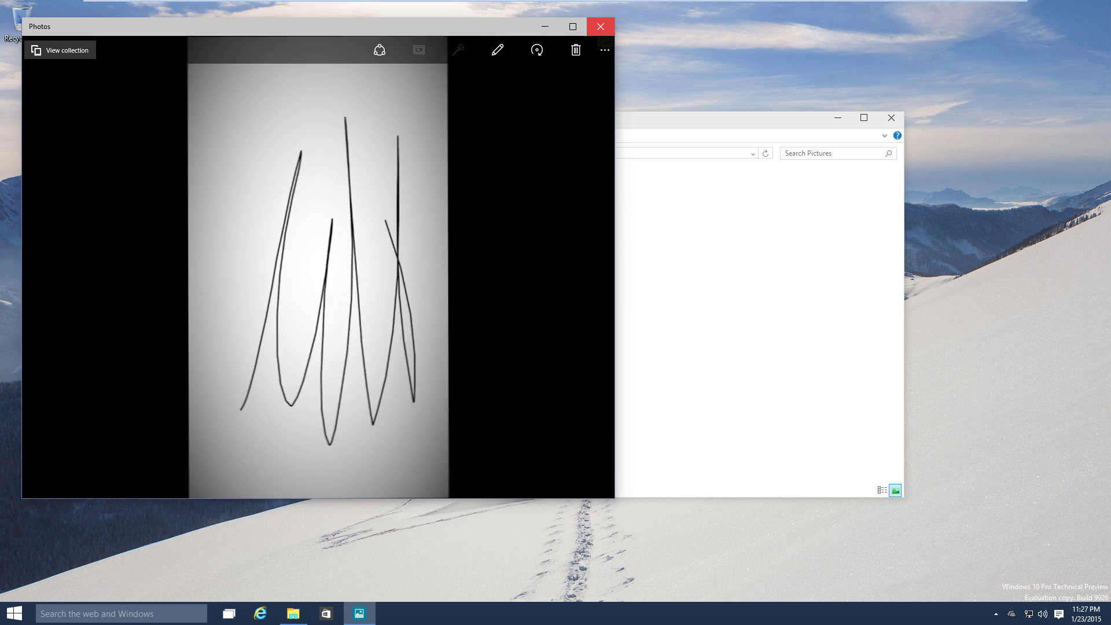
left_click(600, 26)
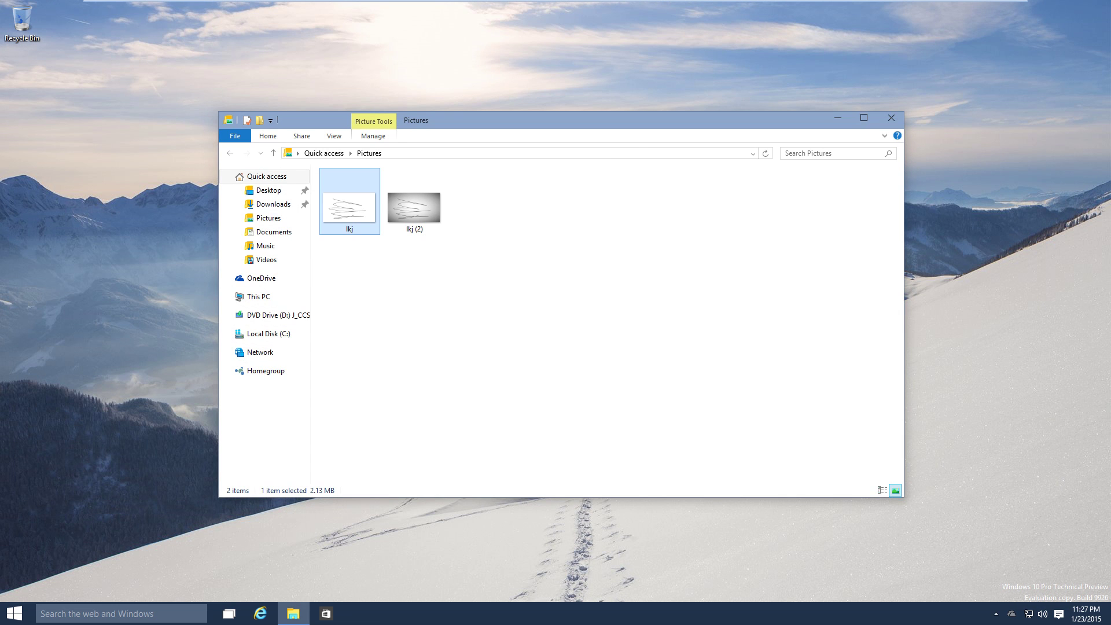
left_click(837, 118)
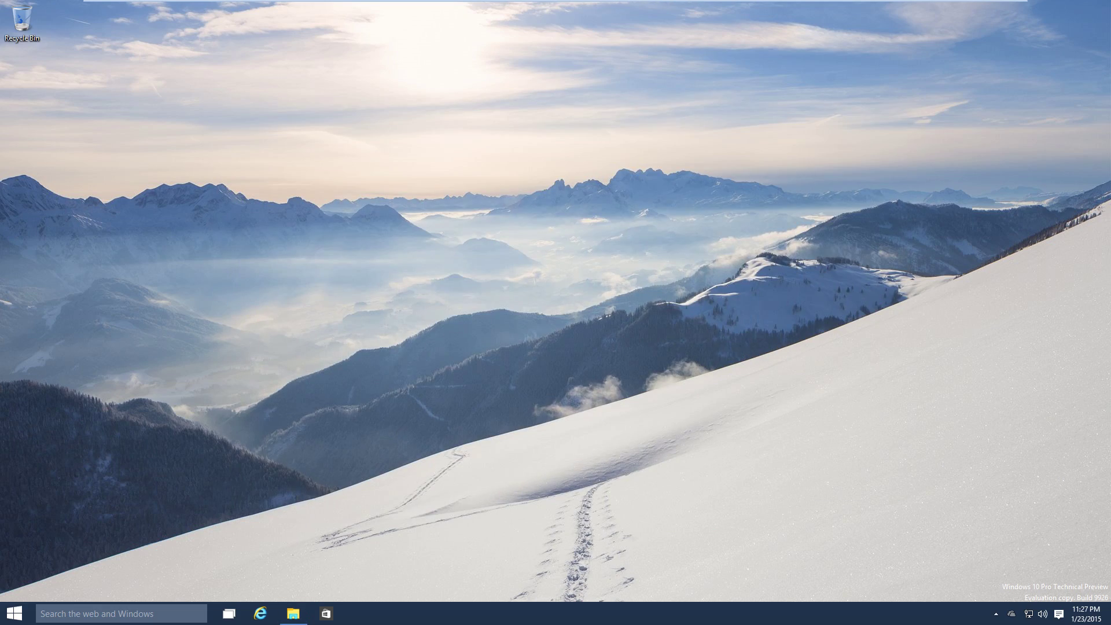
left_click(292, 613)
left_click(293, 613)
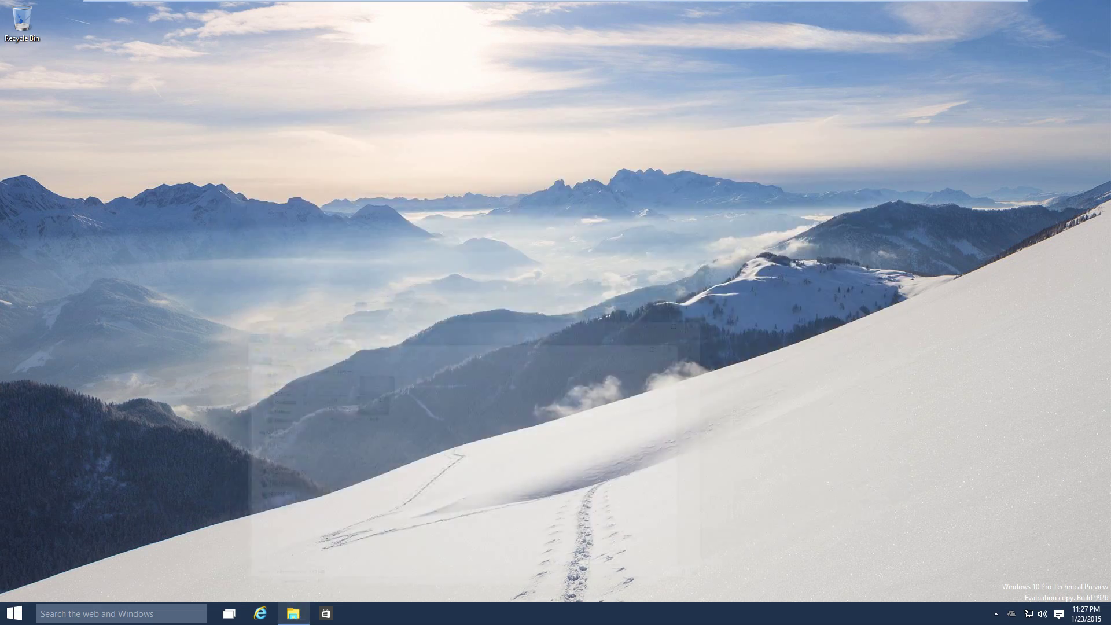
left_click(293, 614)
left_click(293, 613)
left_click(292, 614)
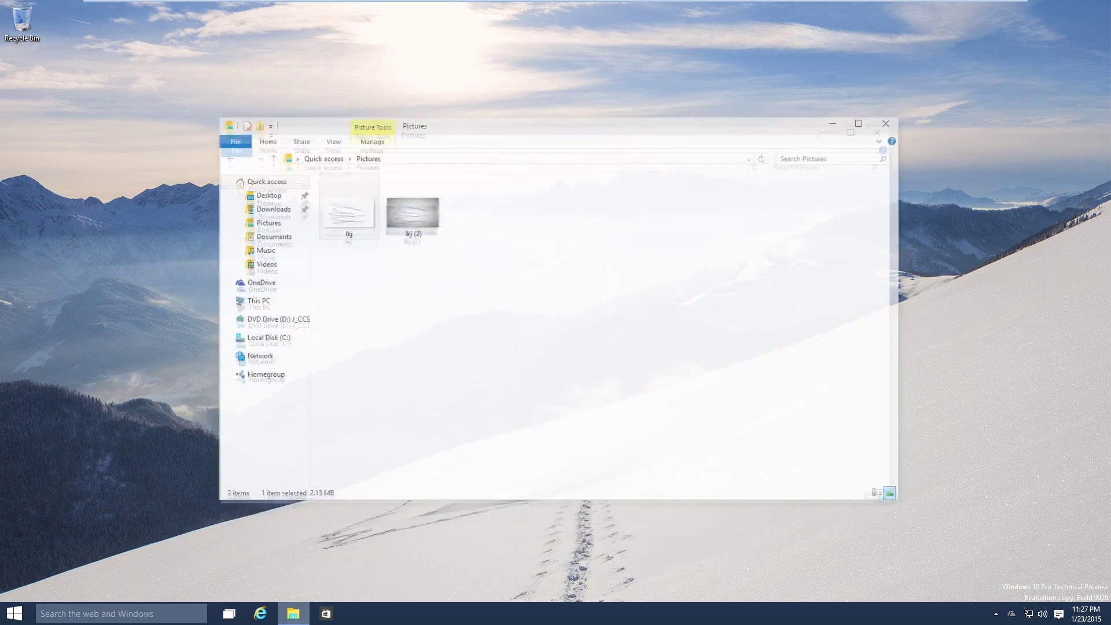
left_click(293, 613)
left_click(293, 613)
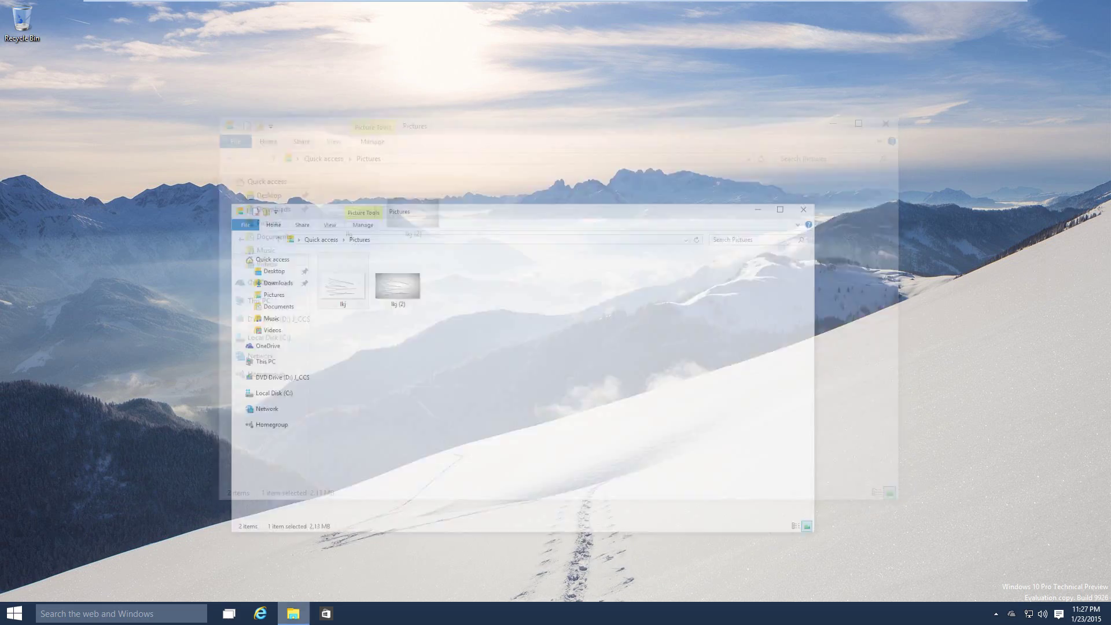
left_click(293, 613)
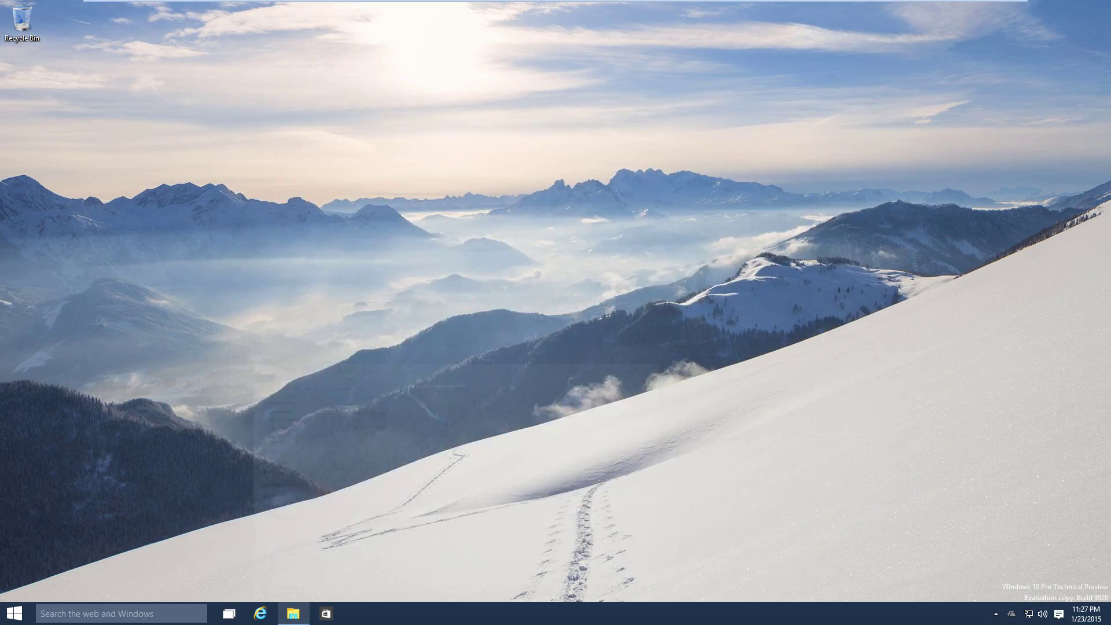
left_click(293, 614)
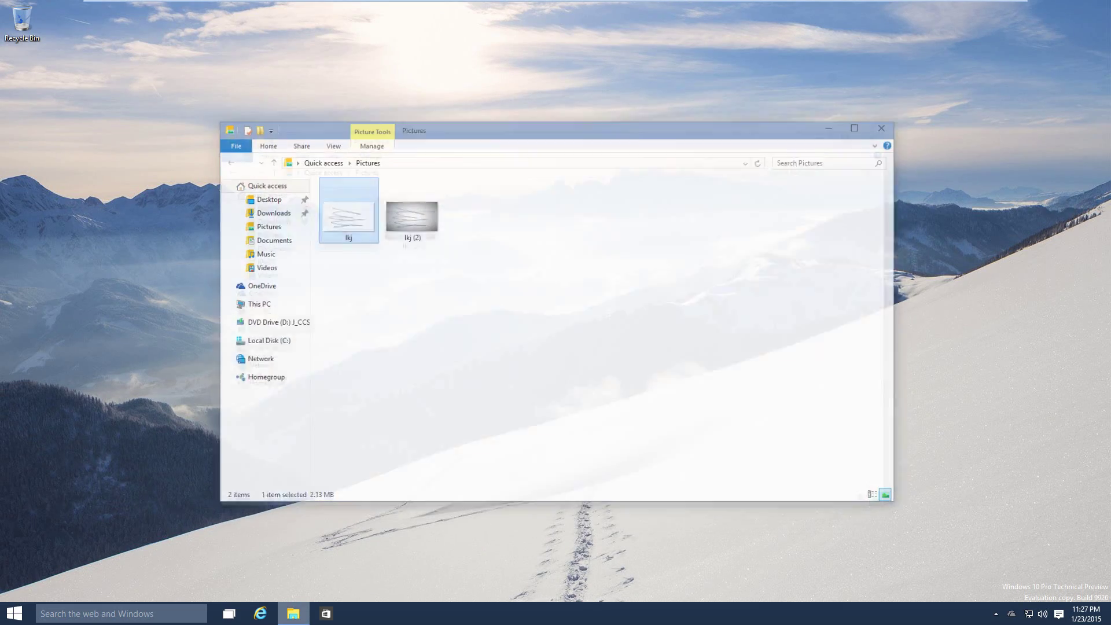
Open Settings by searching for 'settings'.
key("super+s")
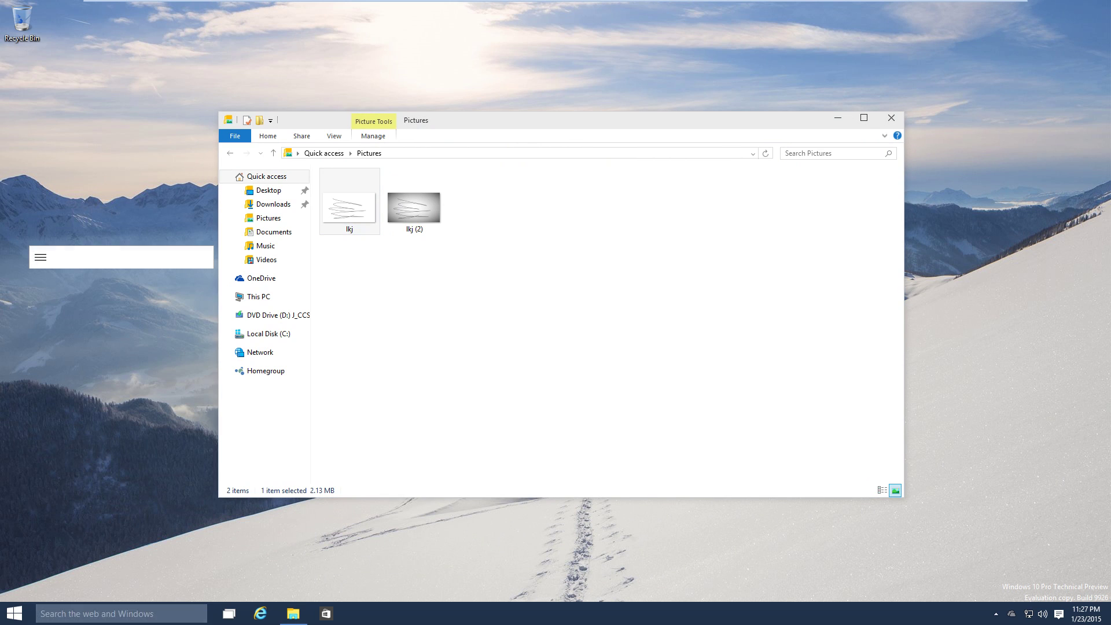
type("settings")
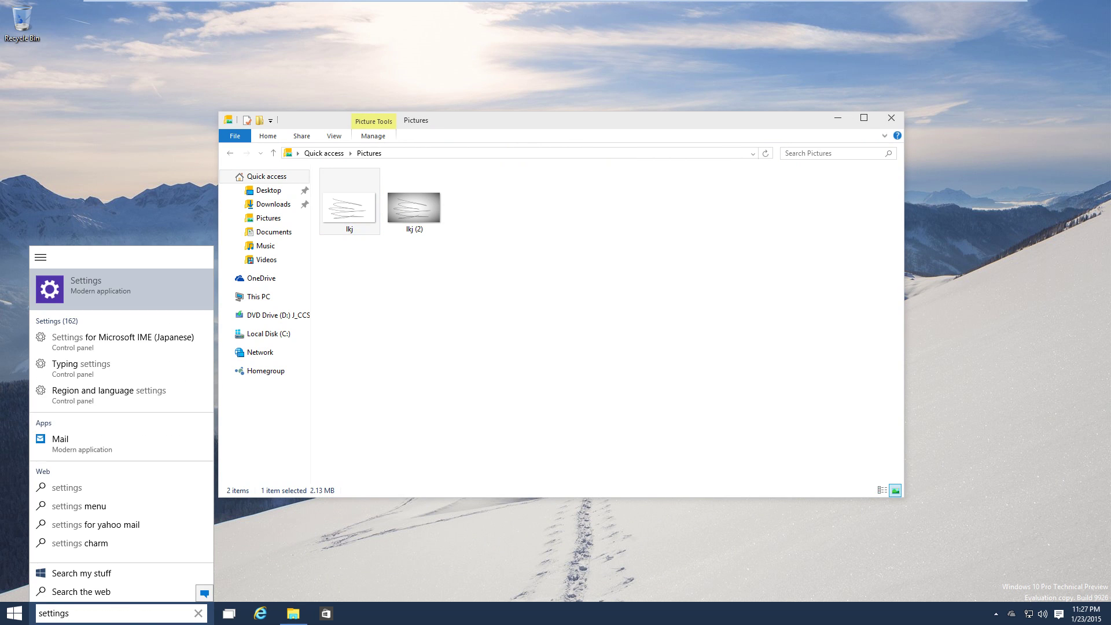
key("Return")
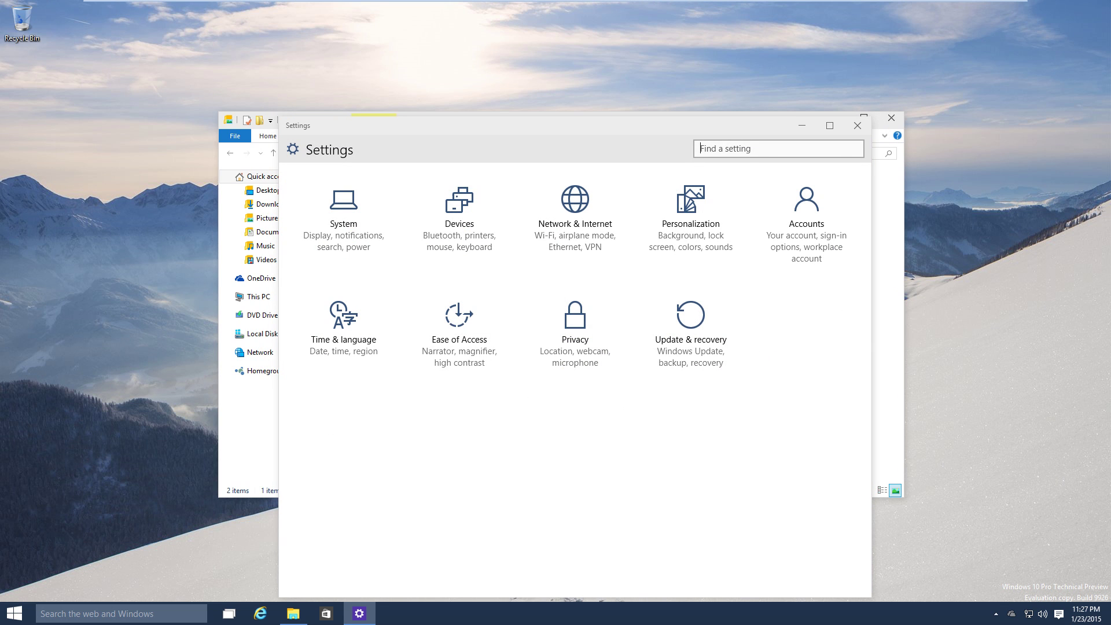
Open Control Panel via search, view the installed programs list, then close it.
key("super+s")
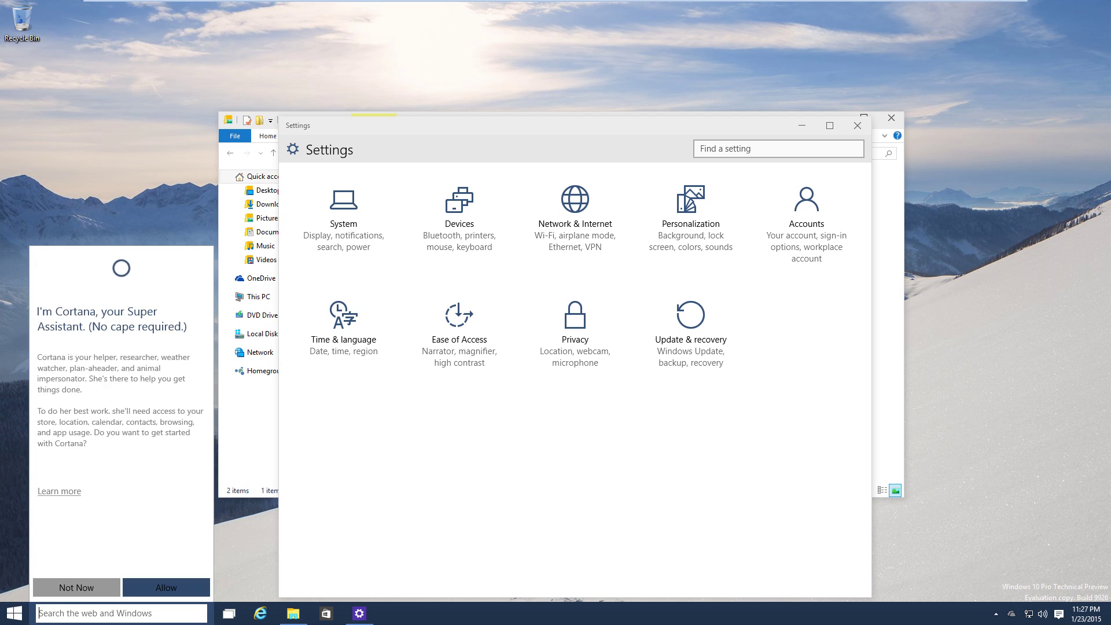
type("control panel")
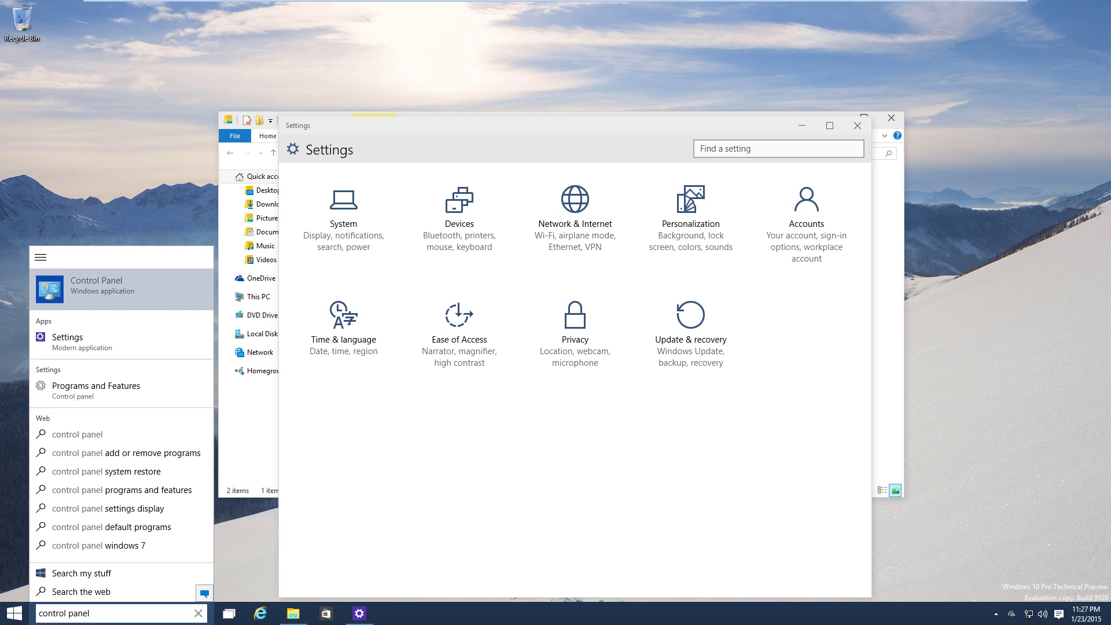
key("Return")
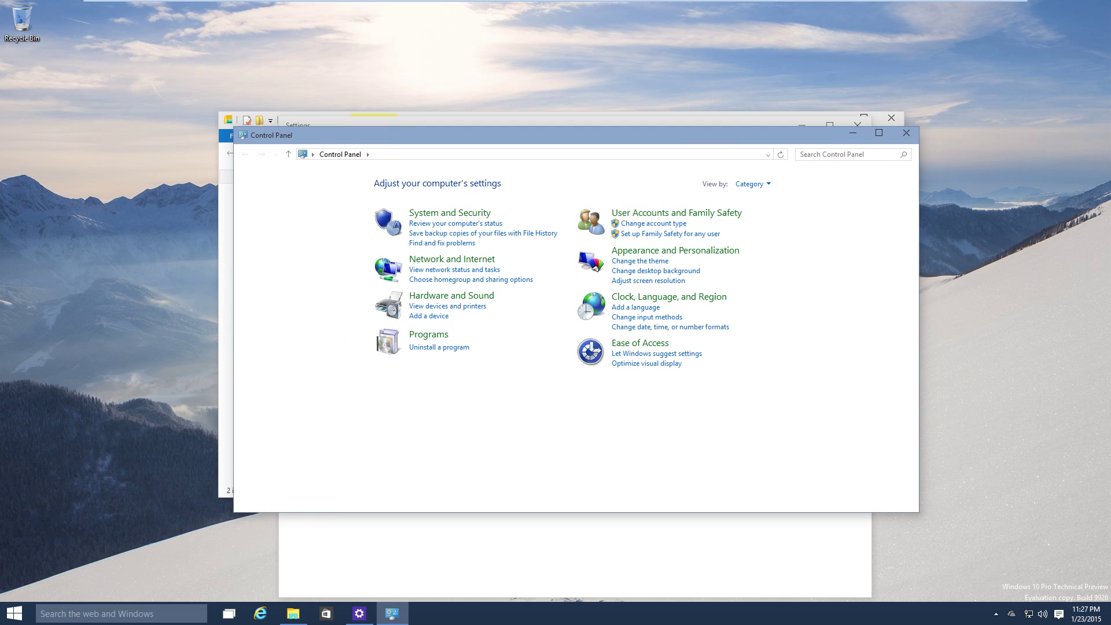
left_click(439, 347)
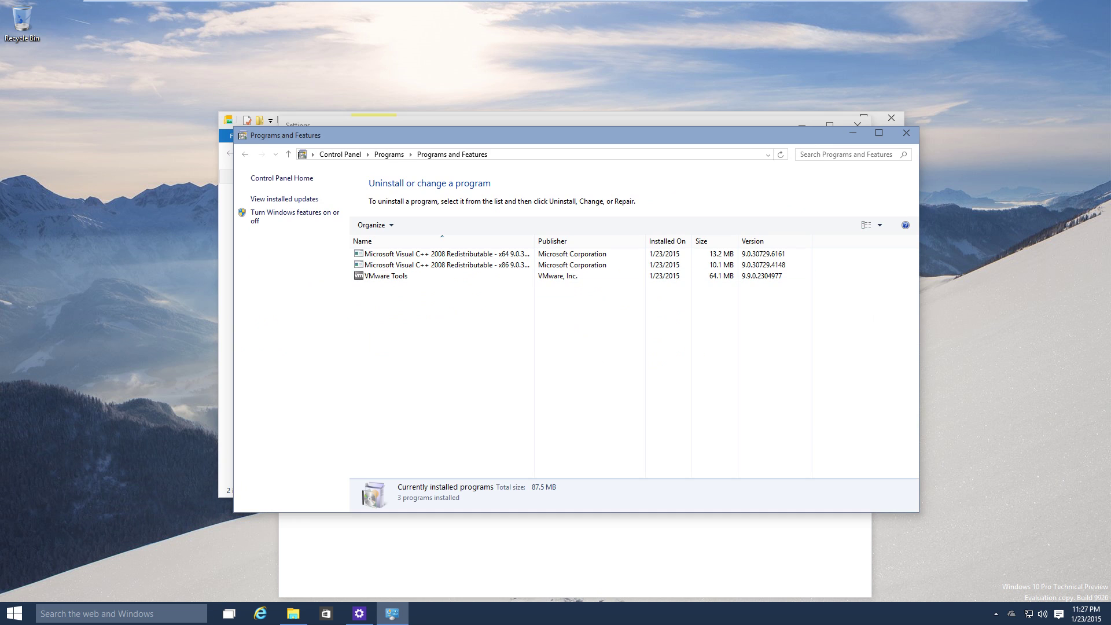
left_click(906, 133)
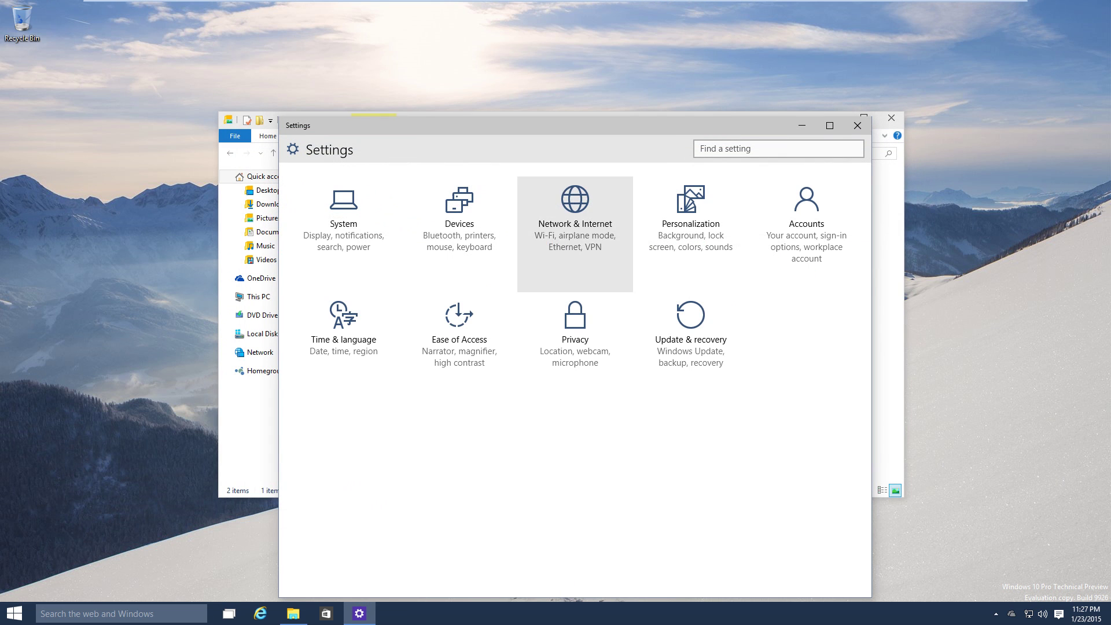
Browse System's Notifications & actions, Cortana & search, Speech and Optional features pages.
left_click(344, 214)
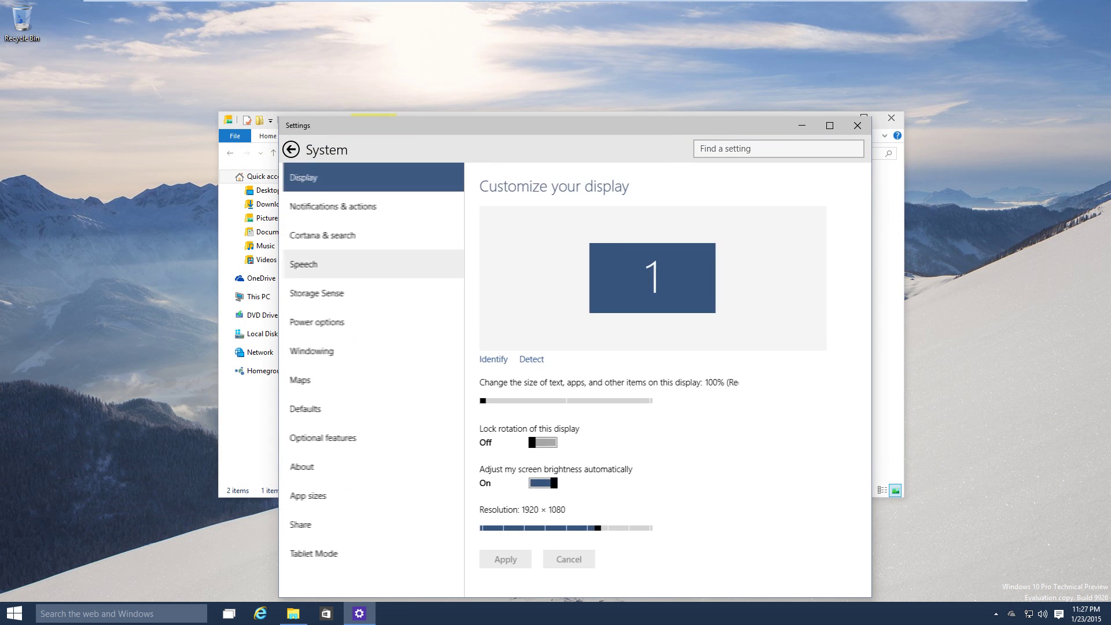
left_click(328, 206)
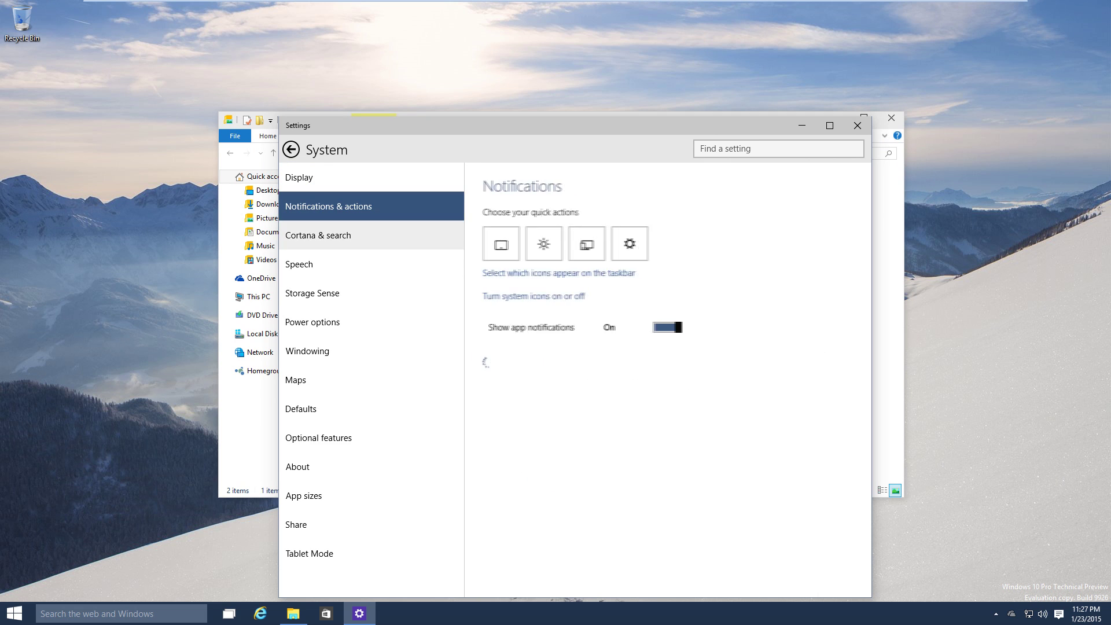
left_click(317, 235)
left_click(299, 264)
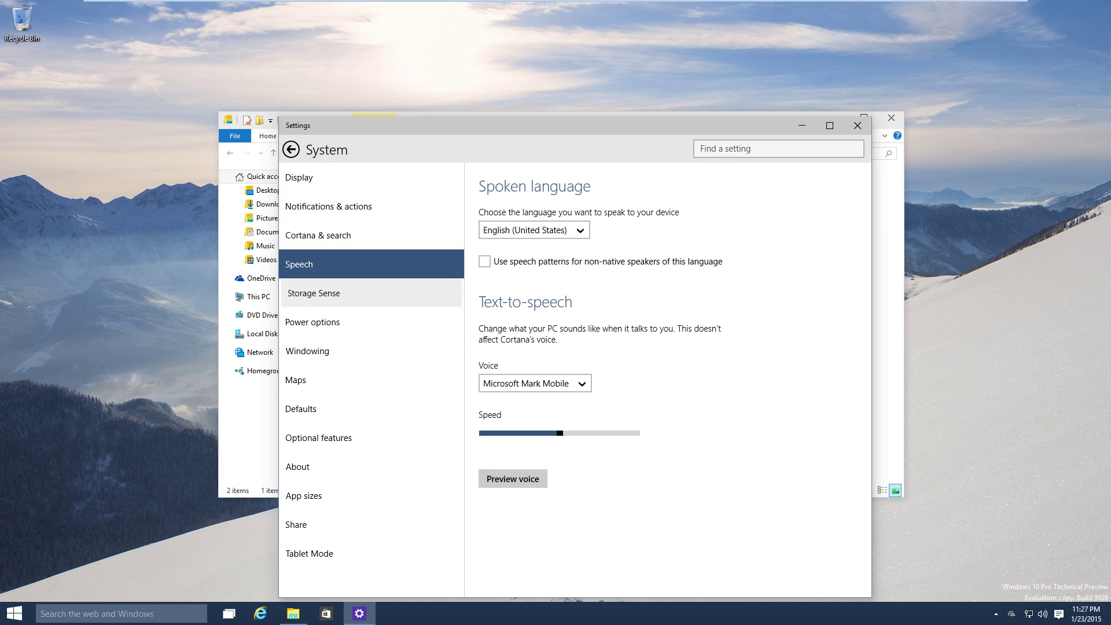
left_click(318, 437)
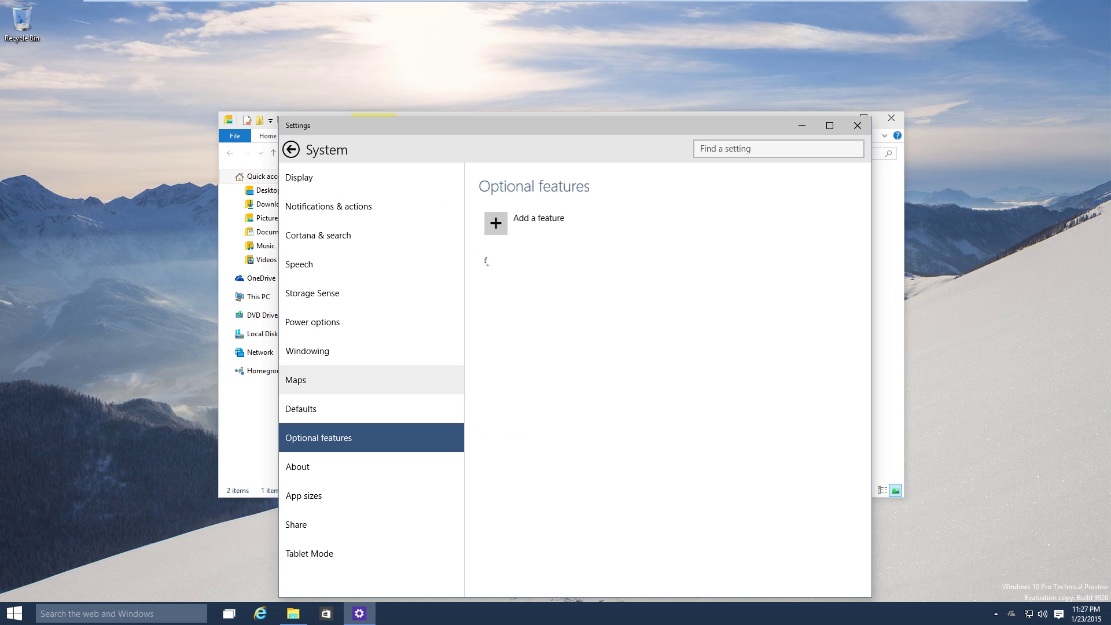
Return to the Settings home page, move the window up-left, and open Start.
left_click(291, 149)
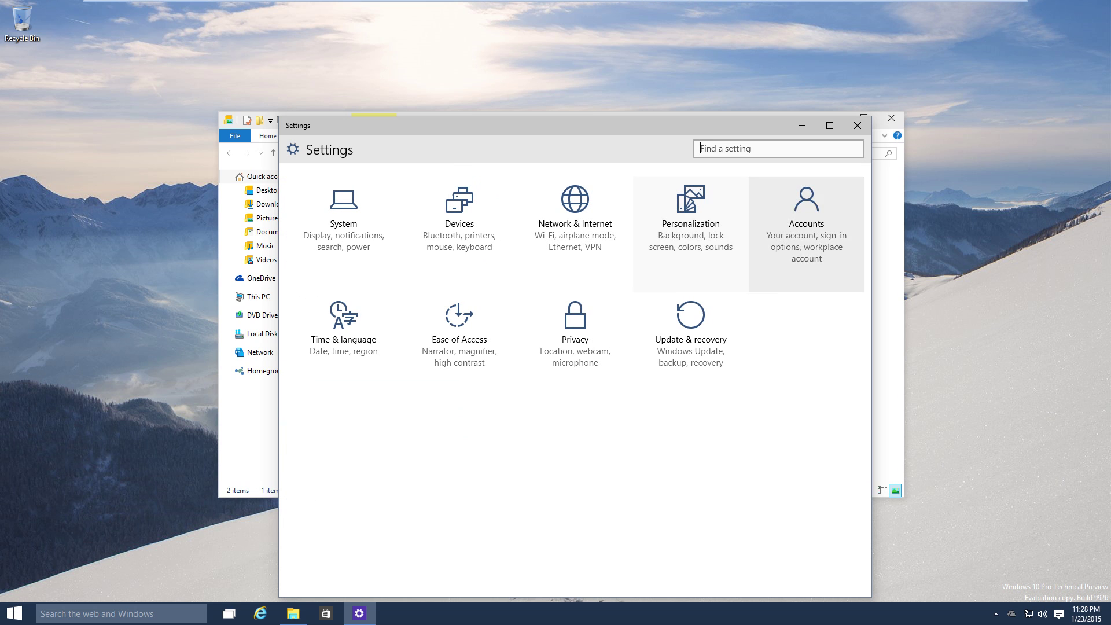
left_click_drag(755, 125, 682, 72)
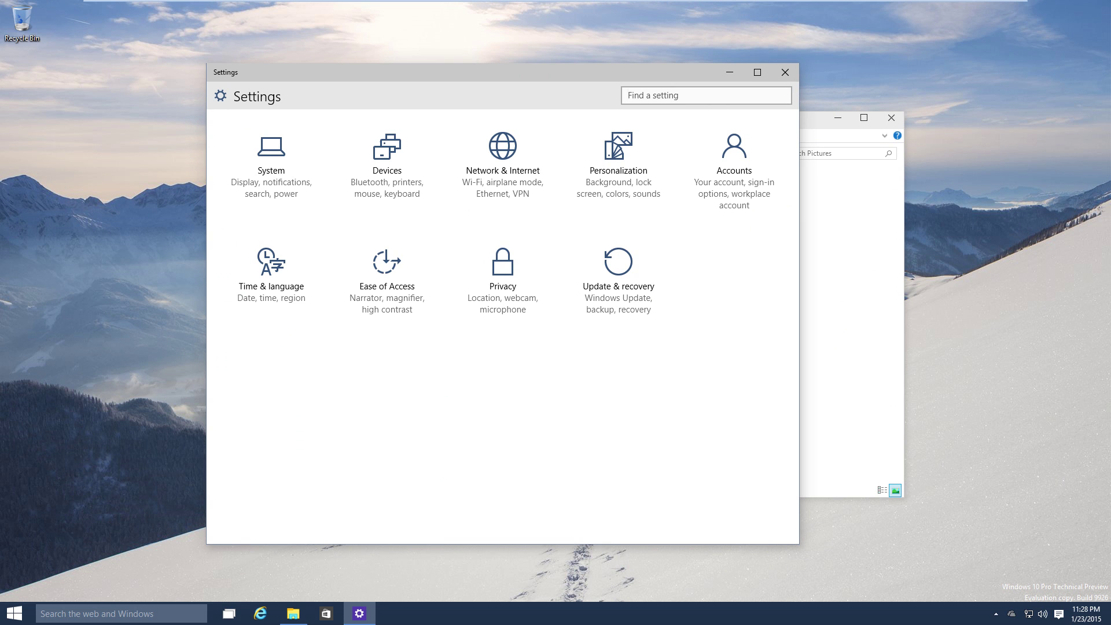
key("super")
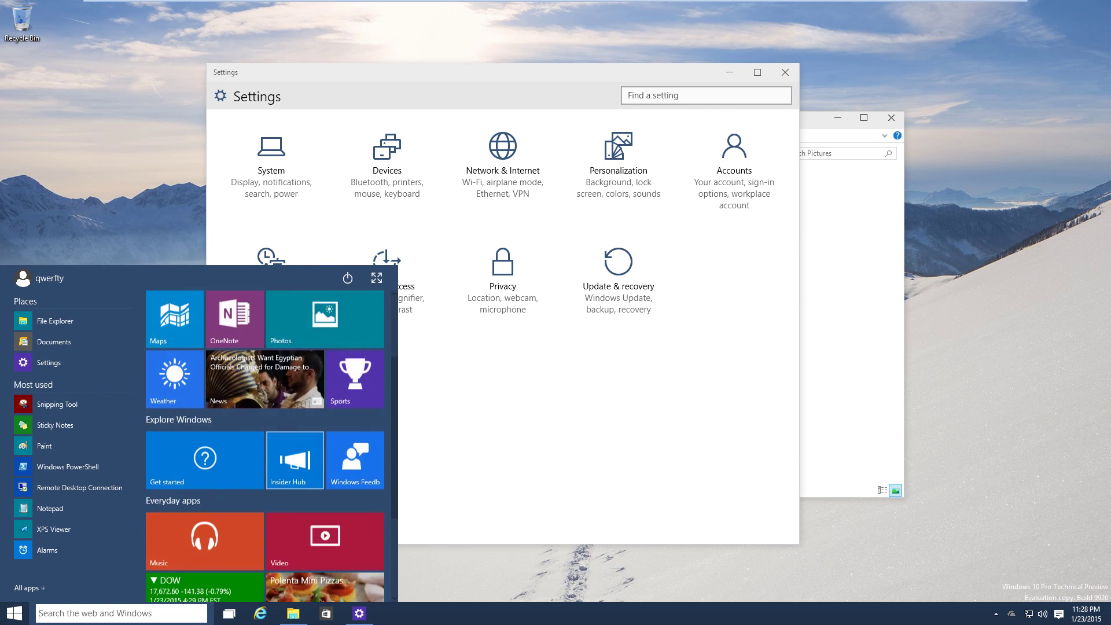
key("Down")
key("Up")
key("Up")
key("Up")
key("Up")
key("Down")
key("Down")
key("Down")
key("Down")
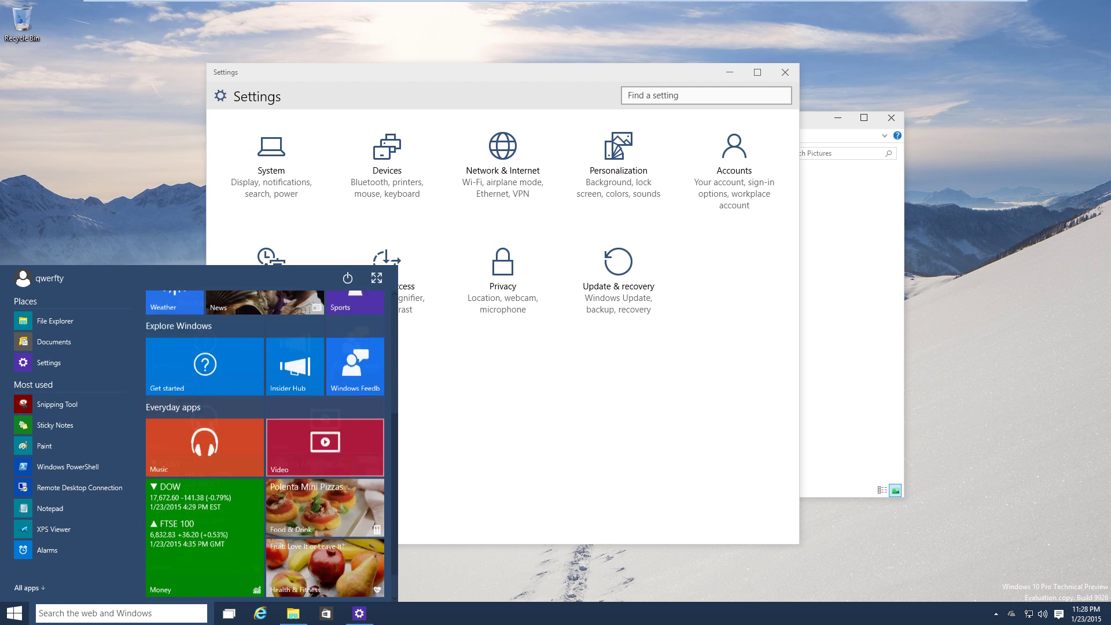
key("Up")
key("Up")
key("Up")
key("Up")
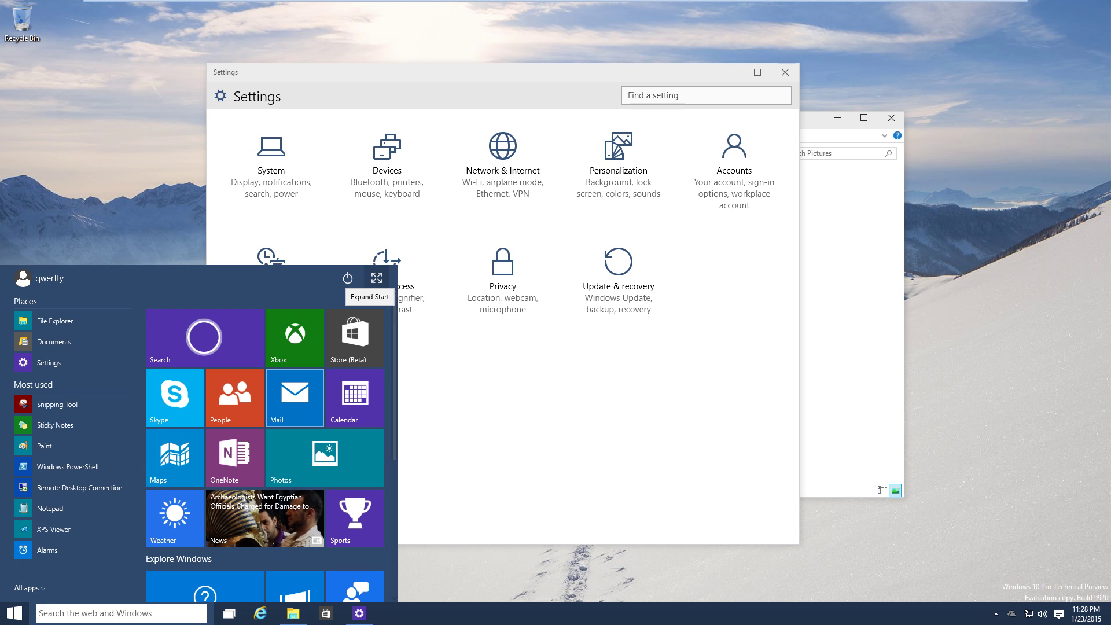
left_click(376, 277)
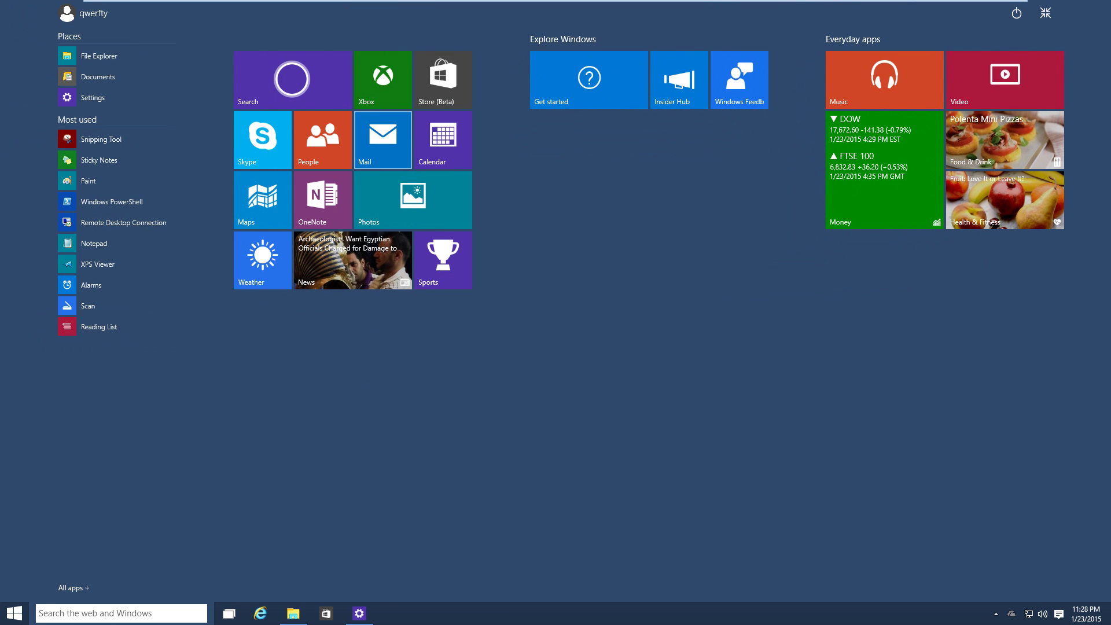
left_click(1045, 12)
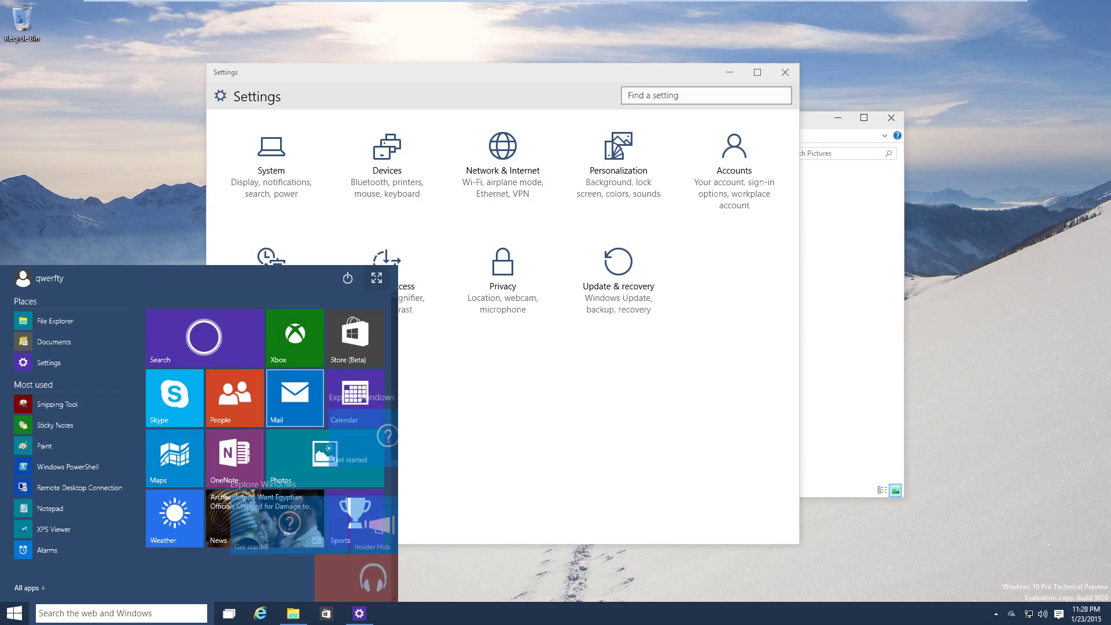
scroll(265, 434, "down", 3)
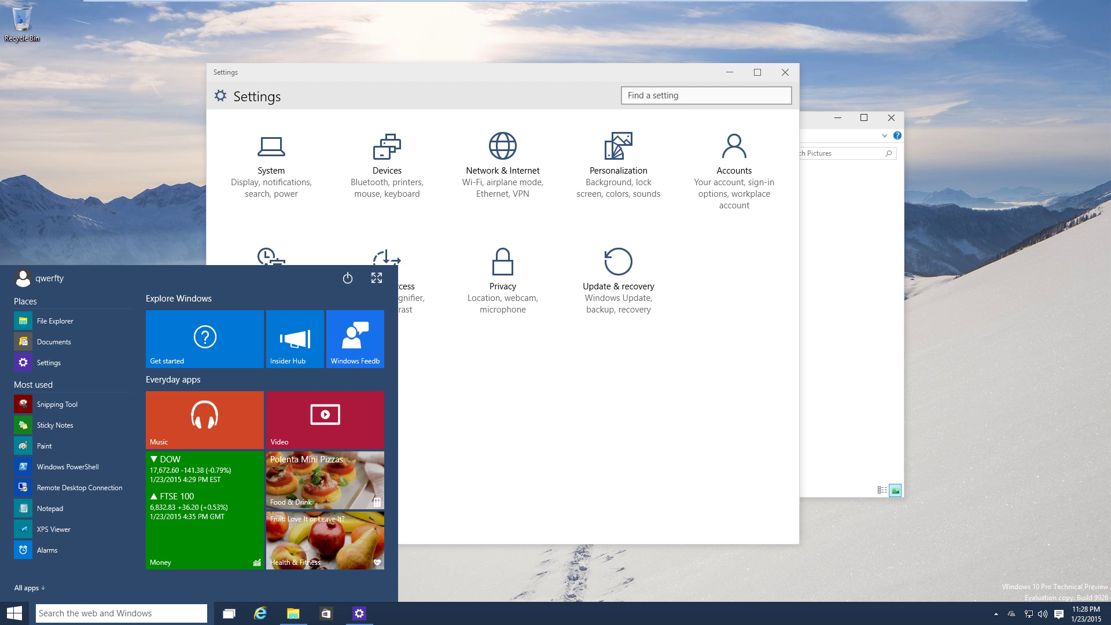
key("Escape")
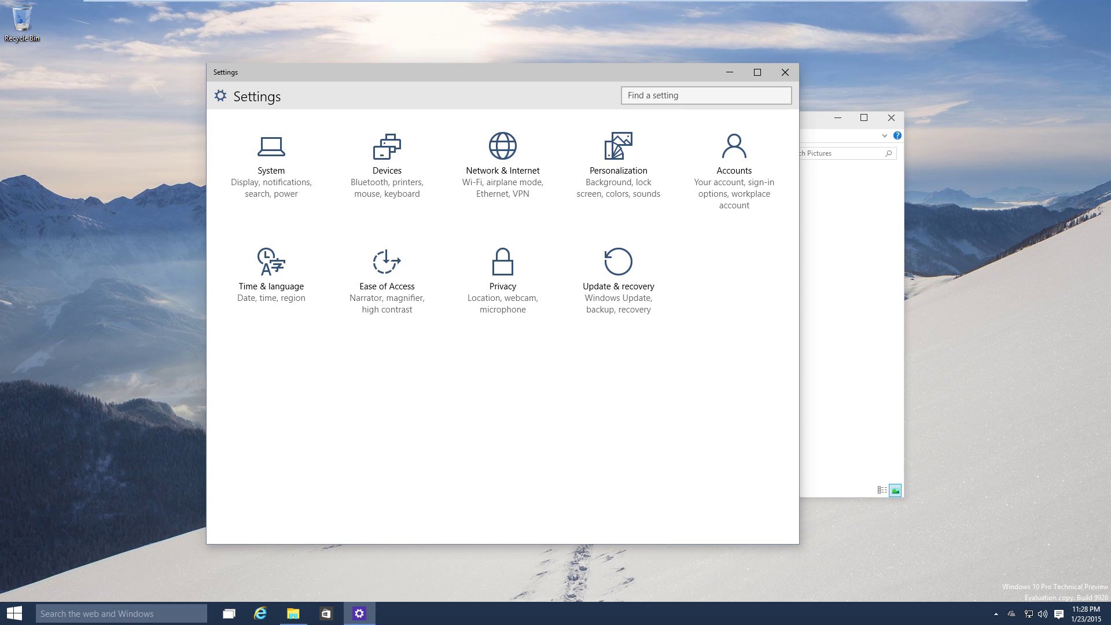
Start Cortana's sign-in and enter the Microsoft account e-mail and password.
key("super+s")
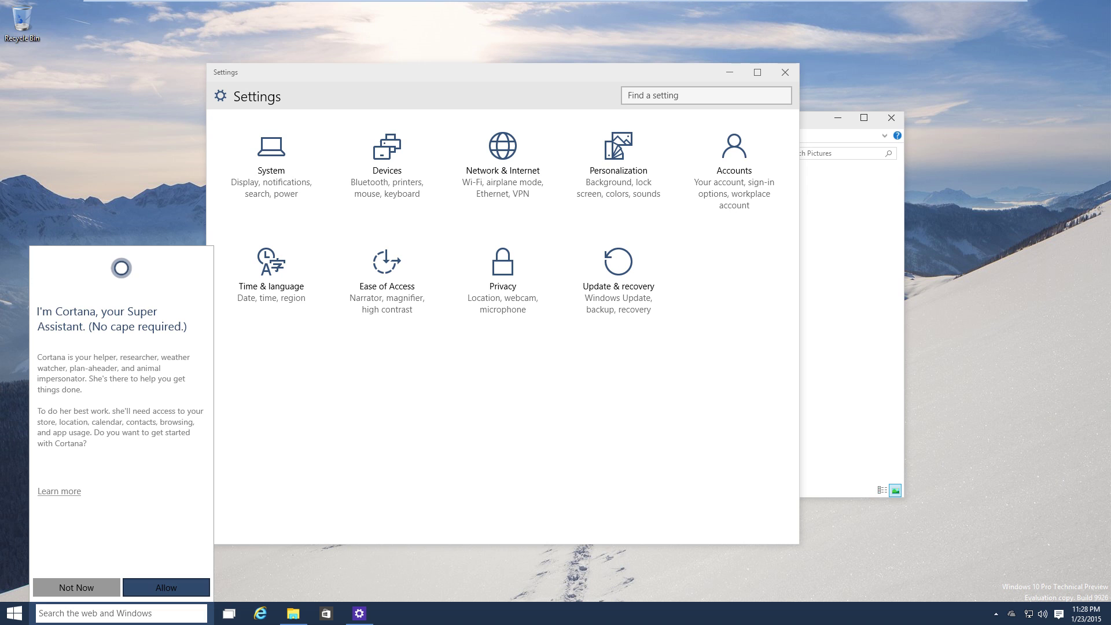
key("Return")
key("Return")
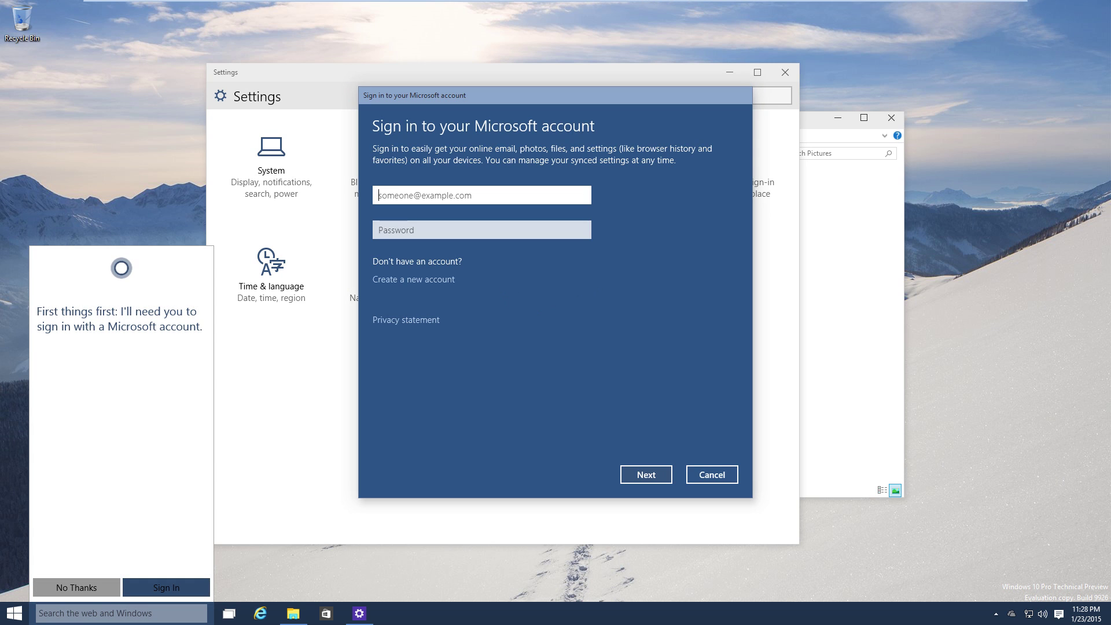
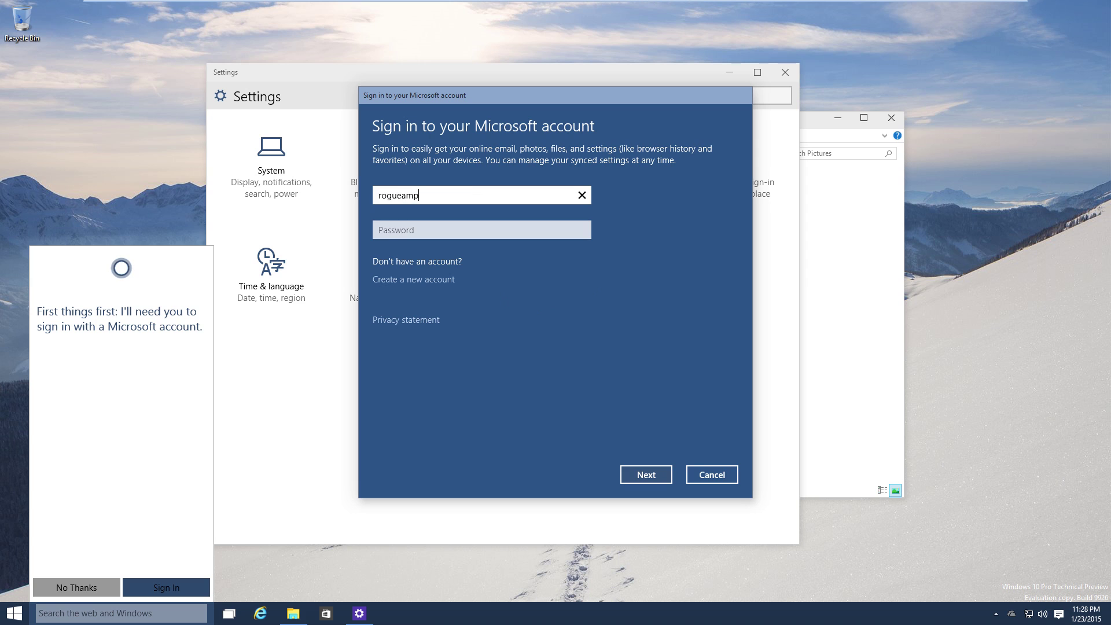
key("Tab")
type("*********")
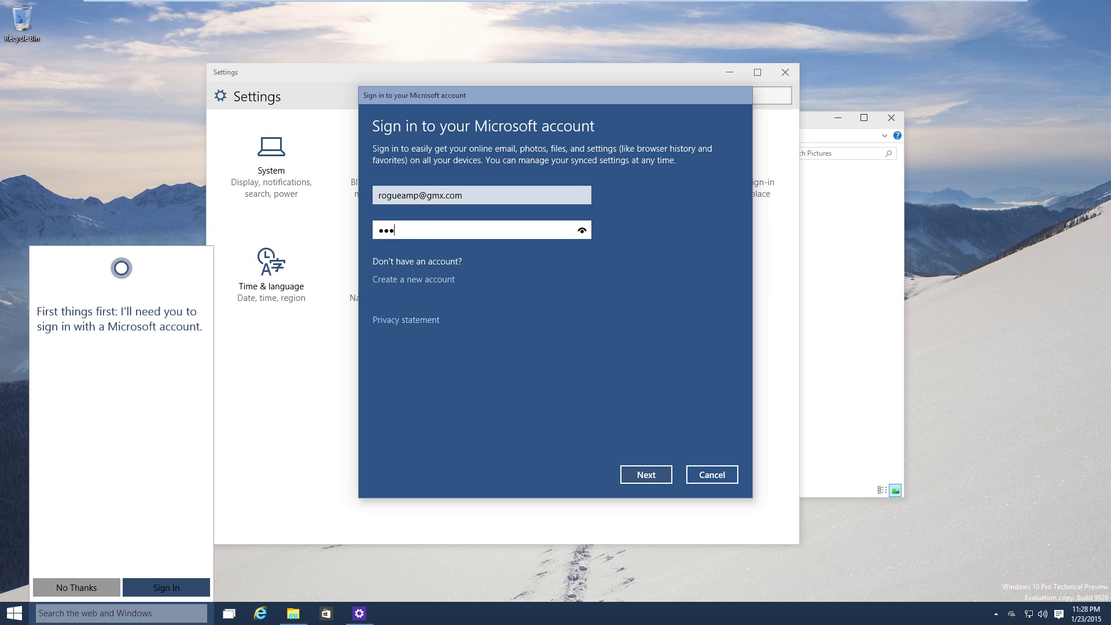
key("Return")
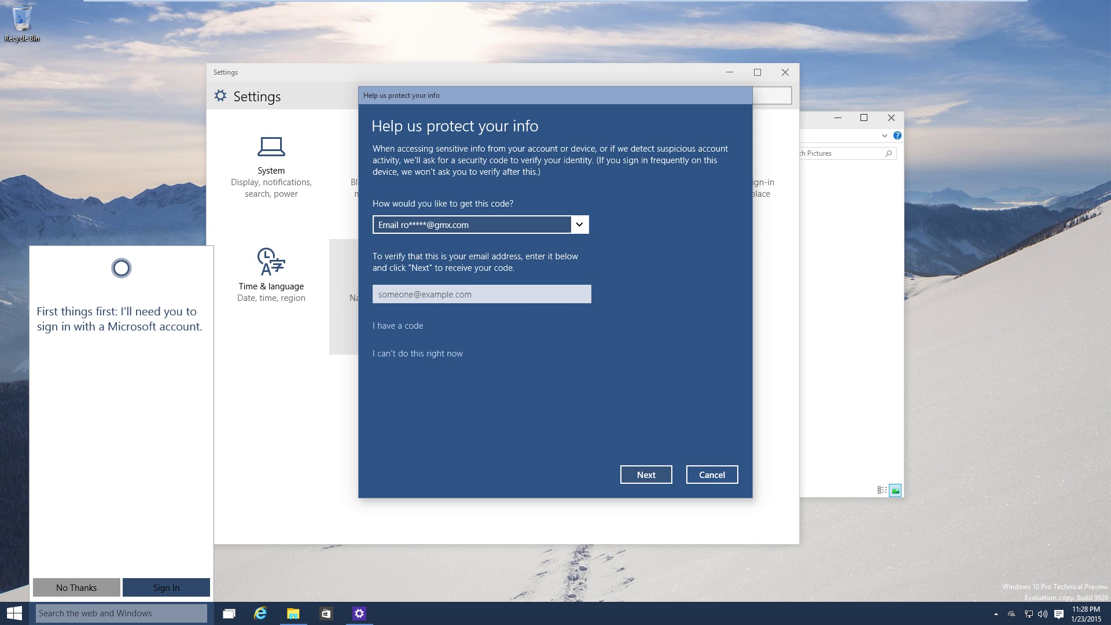
Verify the account with an e-mailed security code and confirm switching to it.
left_click(379, 294)
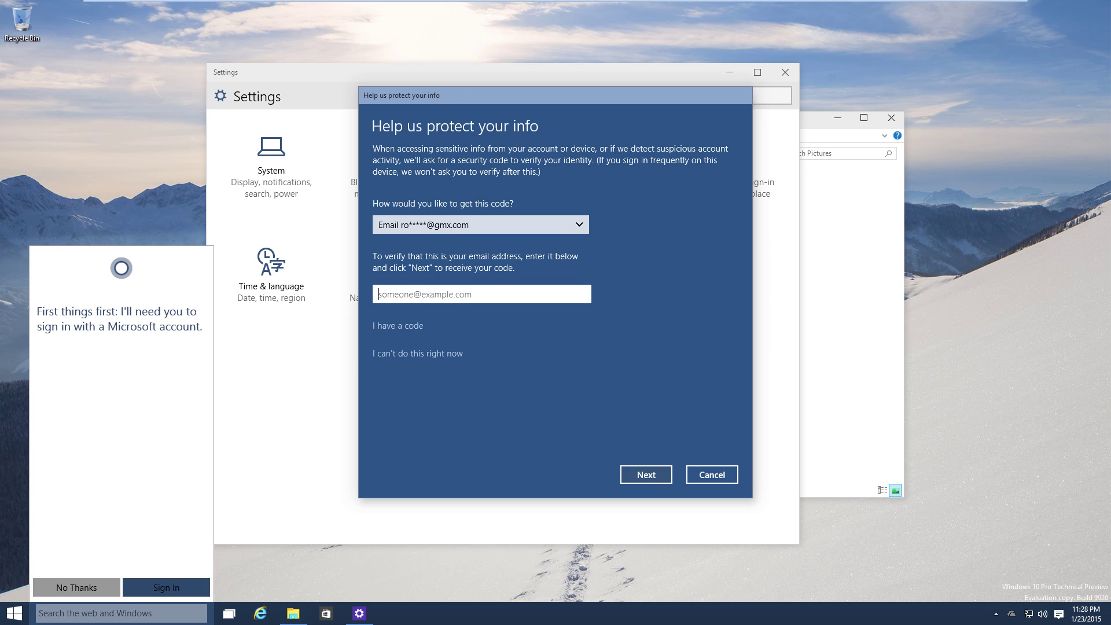
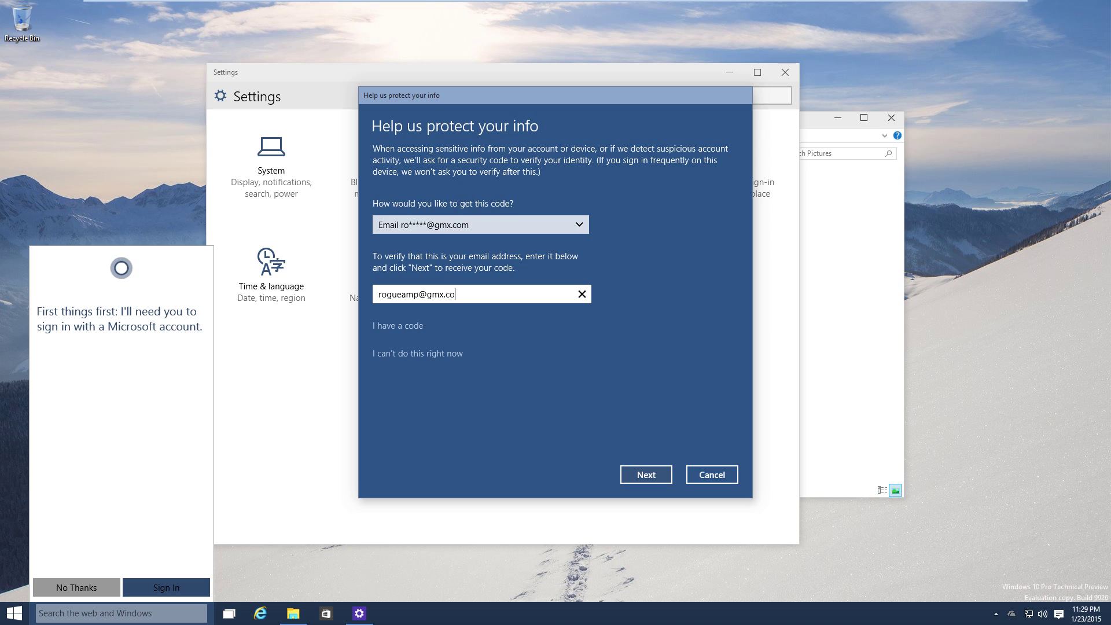
key("Return")
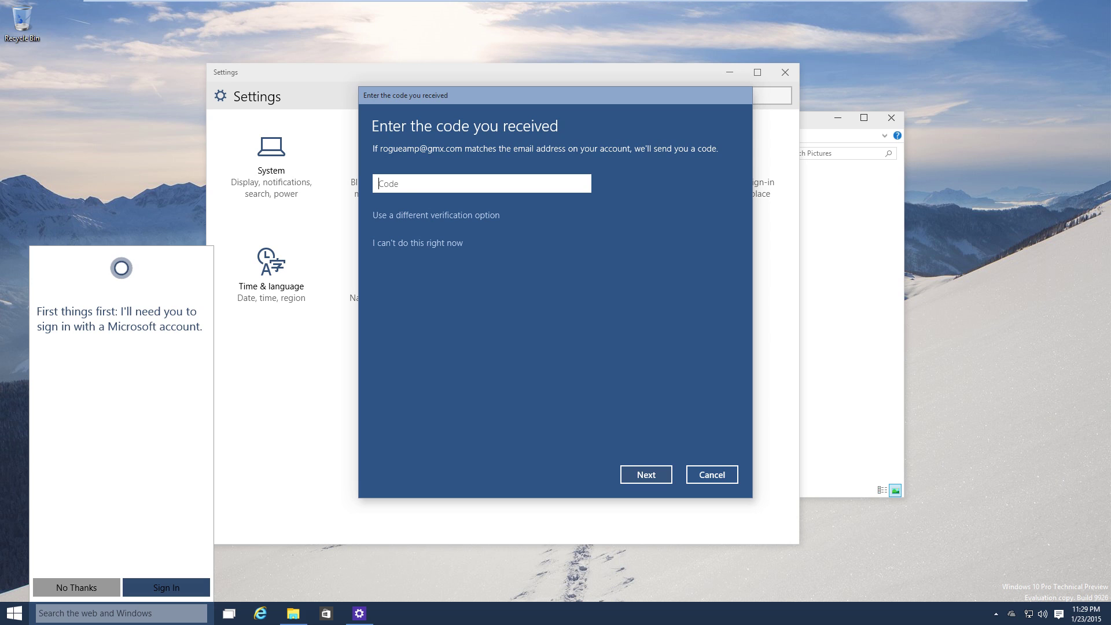
key("ctrl+v")
key("Return")
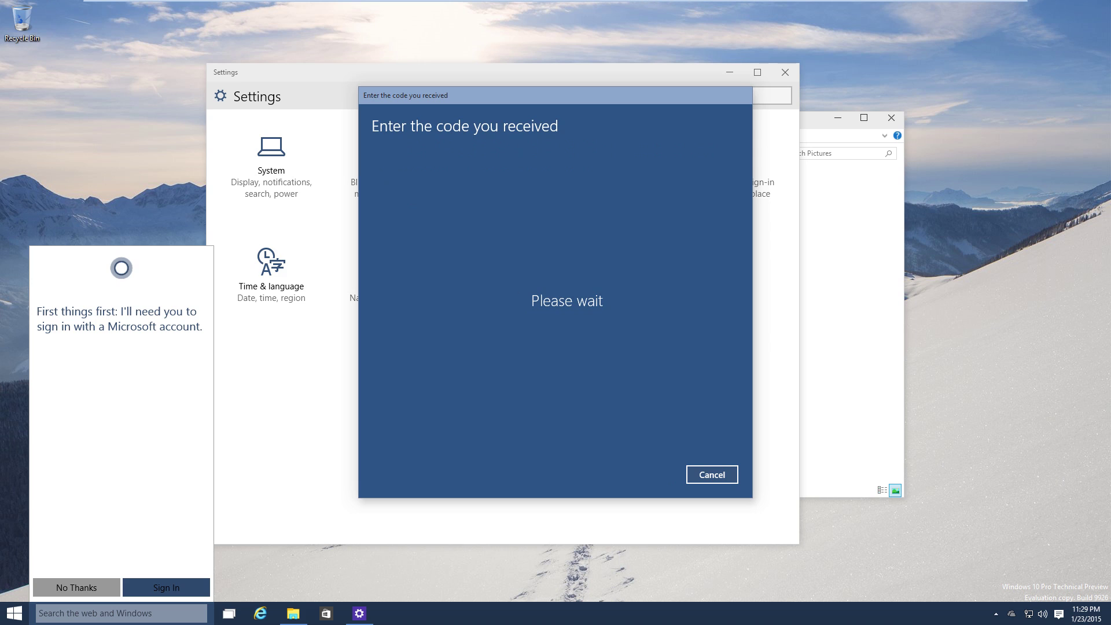
key("Return")
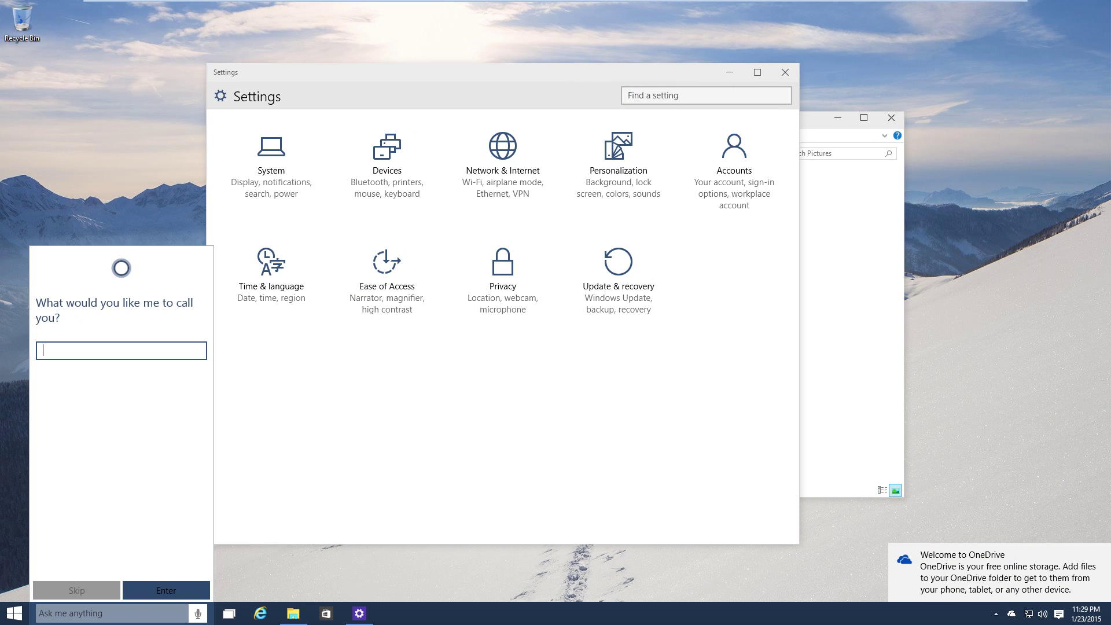
Give Cortana your name, finish its setup, then try a voice request and search 'notepad'.
type("rouge amp")
key("Return")
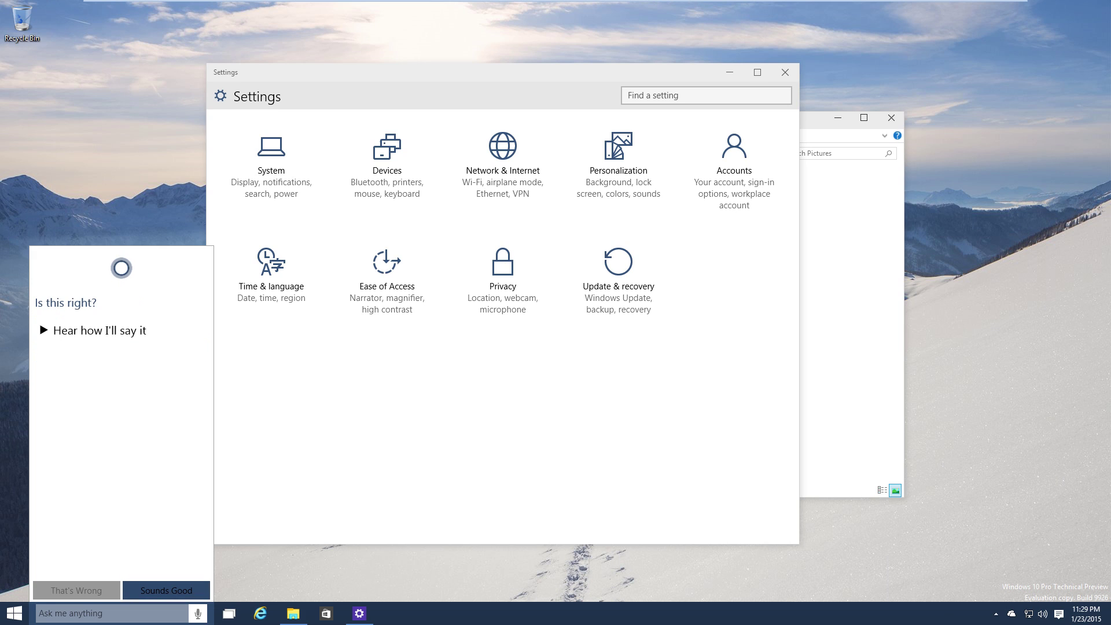
key("Return")
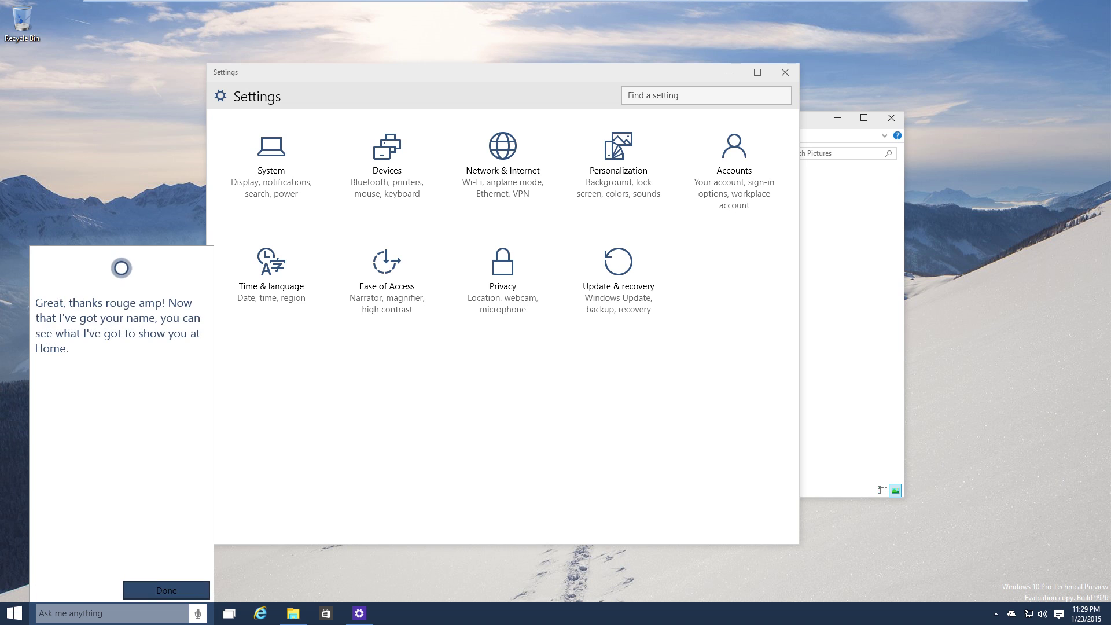
key("Return")
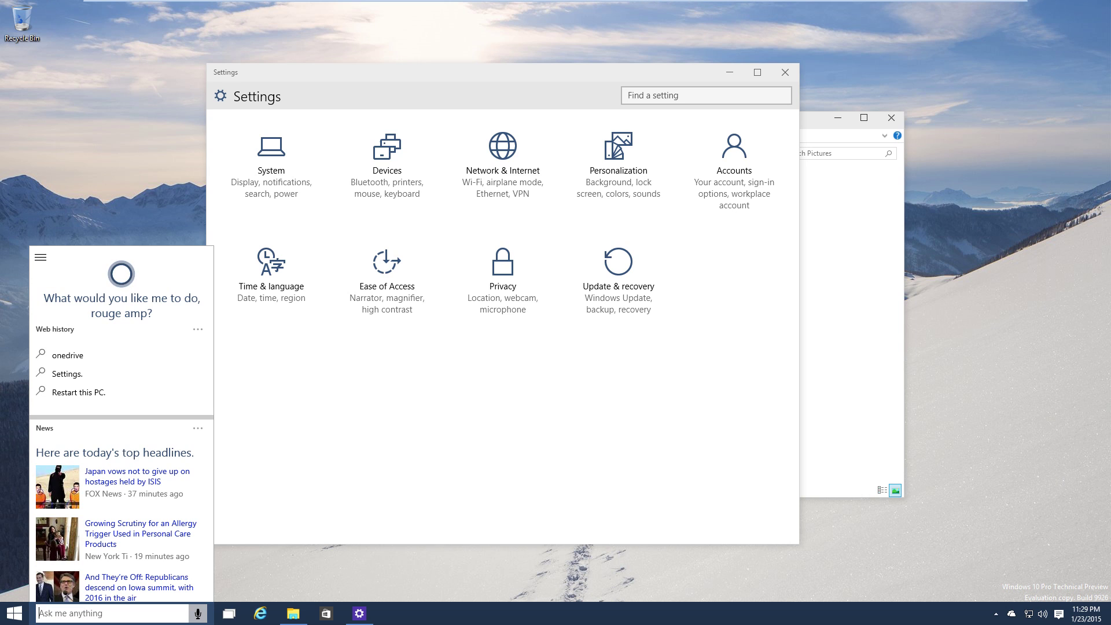
key("super+c")
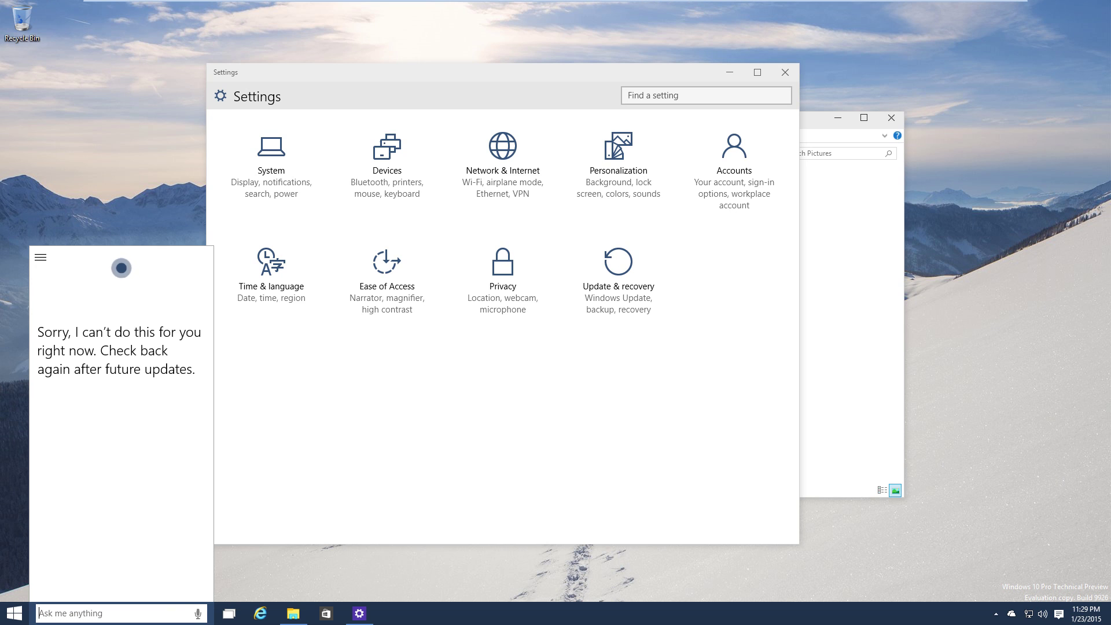
type("notepad")
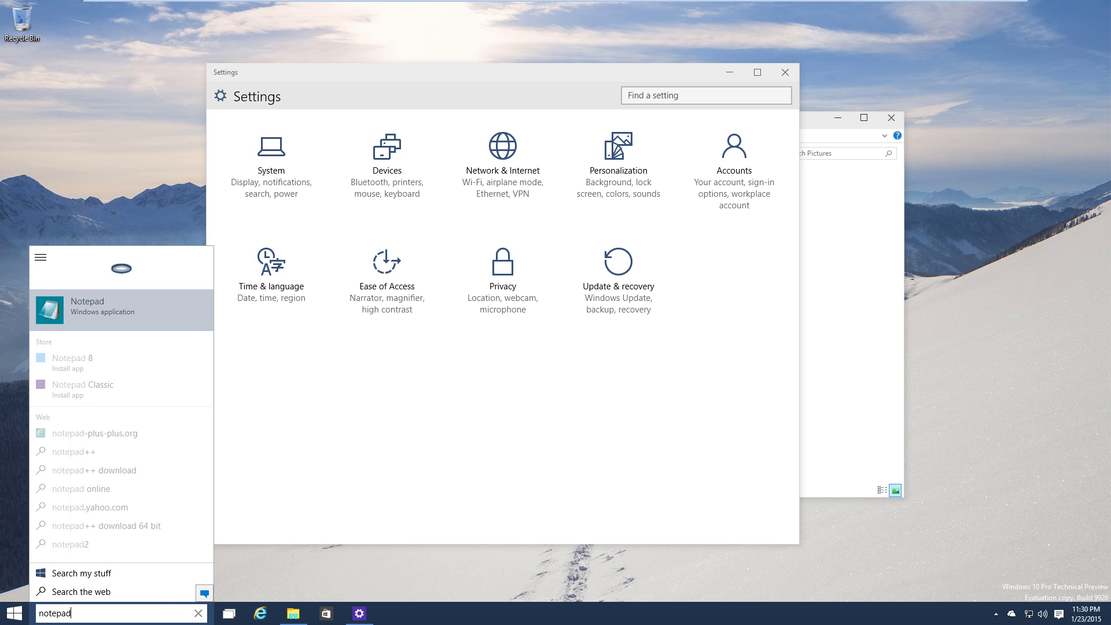
Launch Notepad, ask Cortana 'court nqzkpluw', close the resulting IE tab, and return to Notepad.
key("Return")
key("super+s")
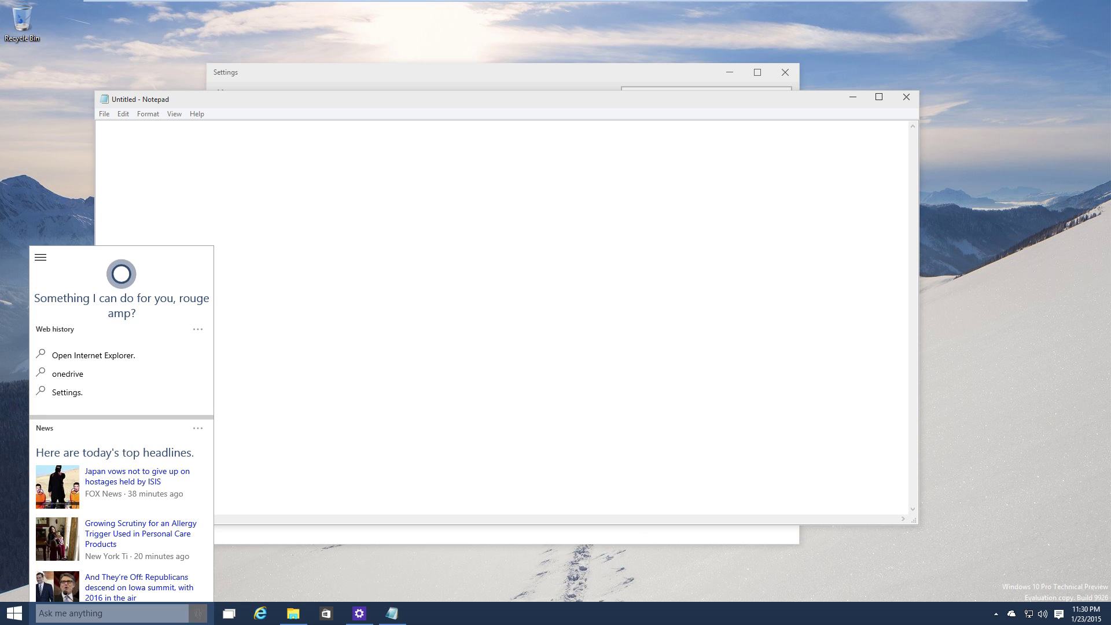
type("court nqzkpluw")
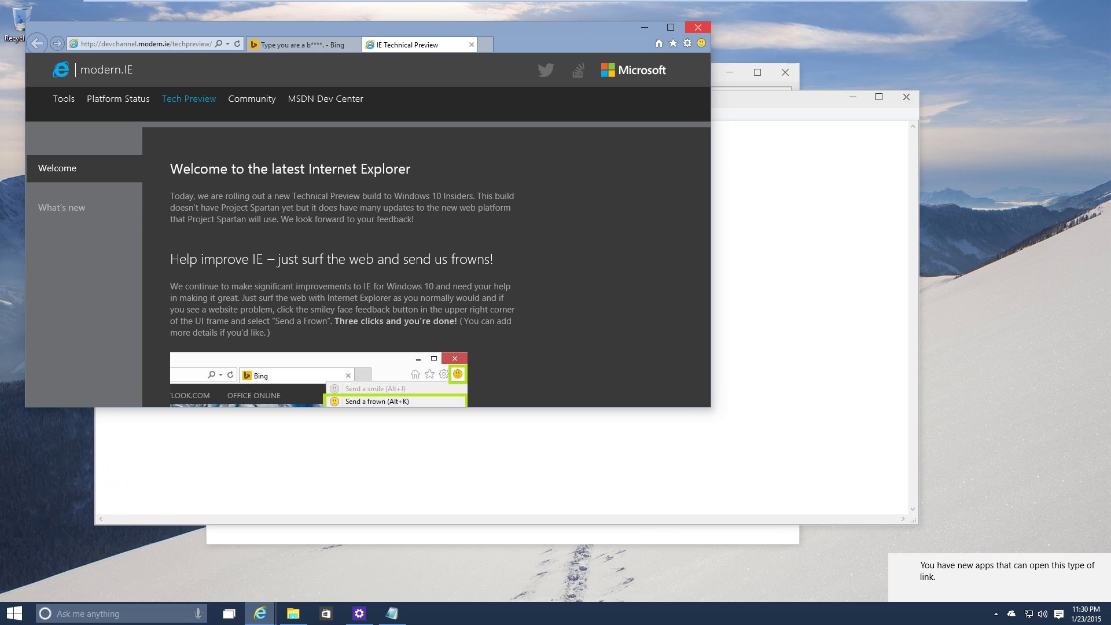
key("ctrl+w")
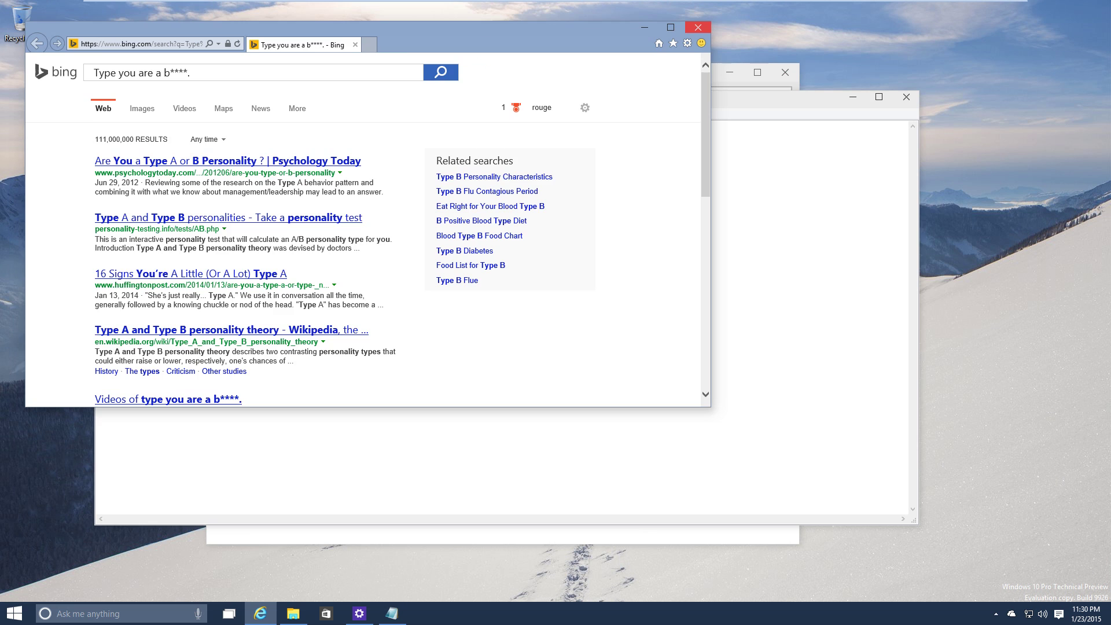
left_click(697, 27)
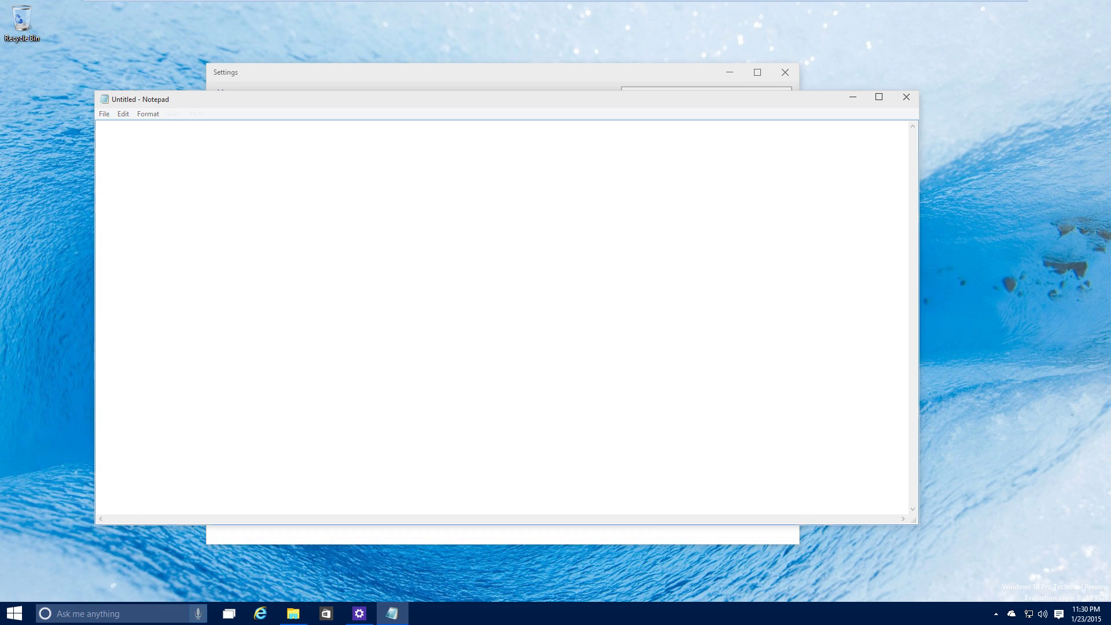
key("super+s")
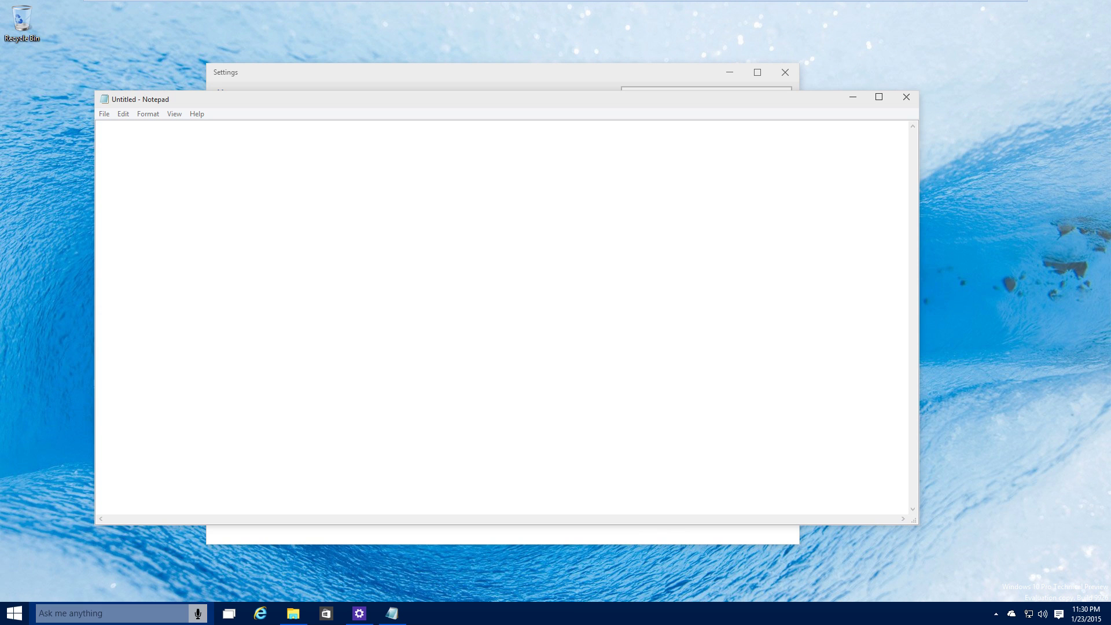
key("super+s")
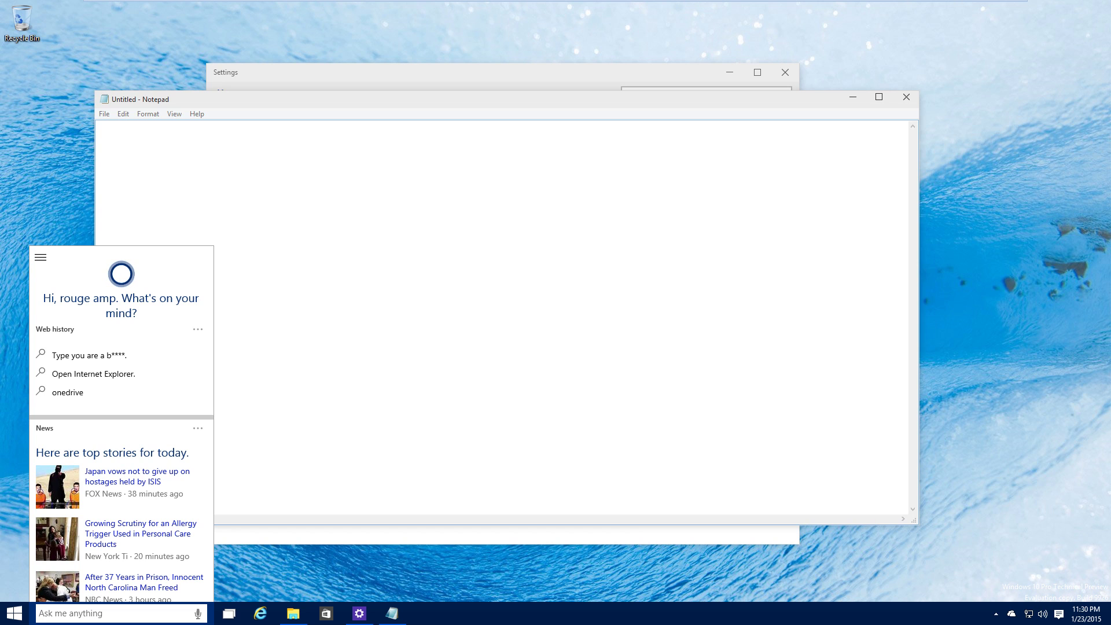
key("Escape")
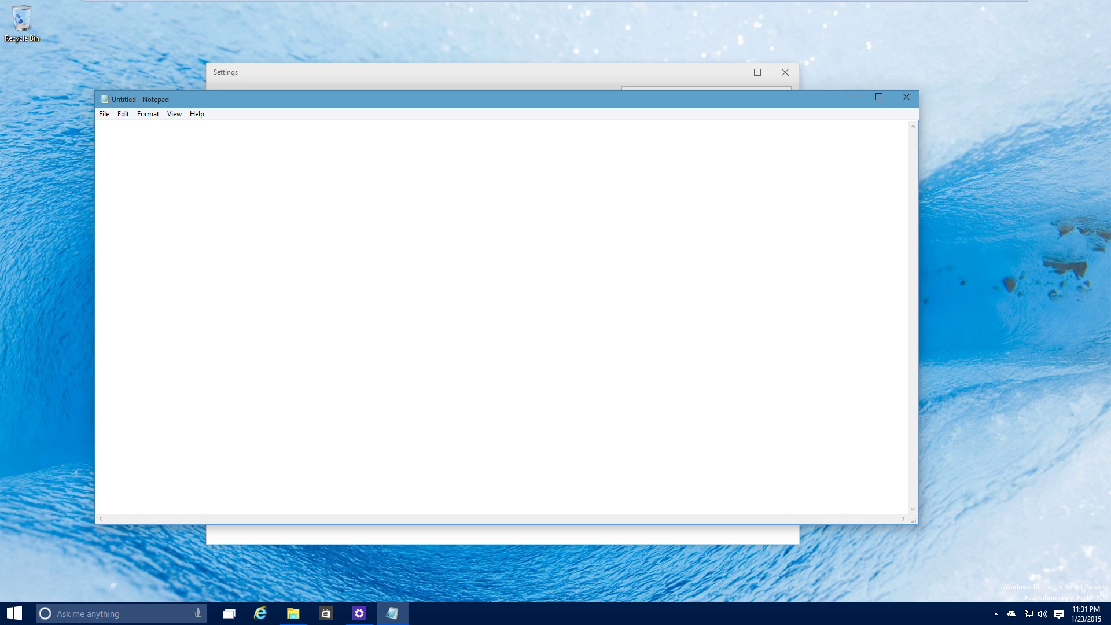
Close the Notepad, Settings and Pictures folder windows to leave an empty desktop.
left_click(906, 97)
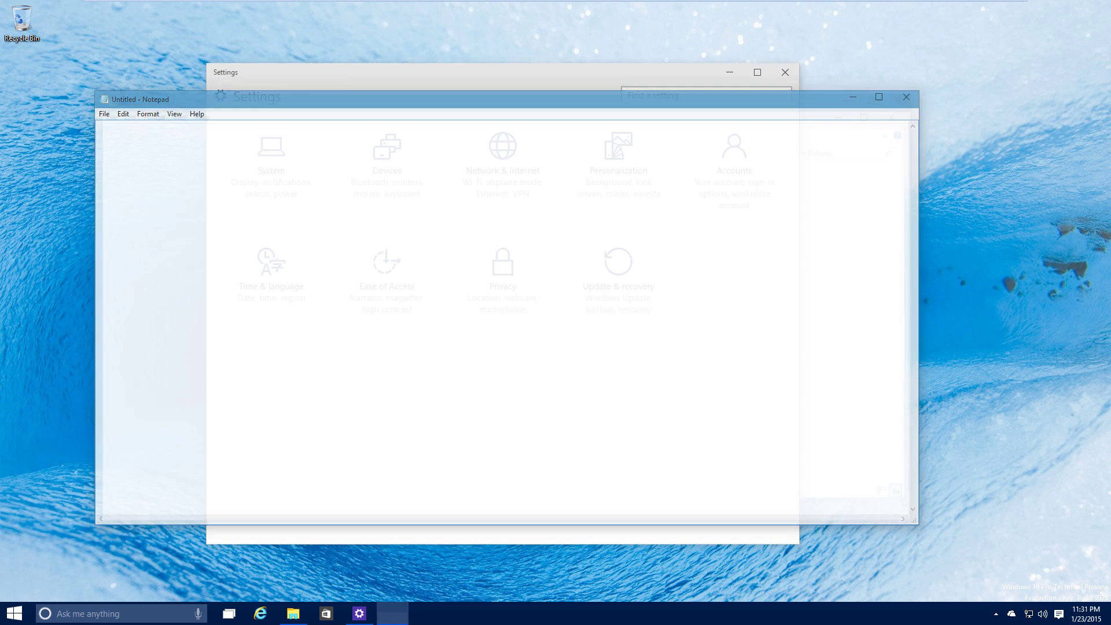
left_click(784, 71)
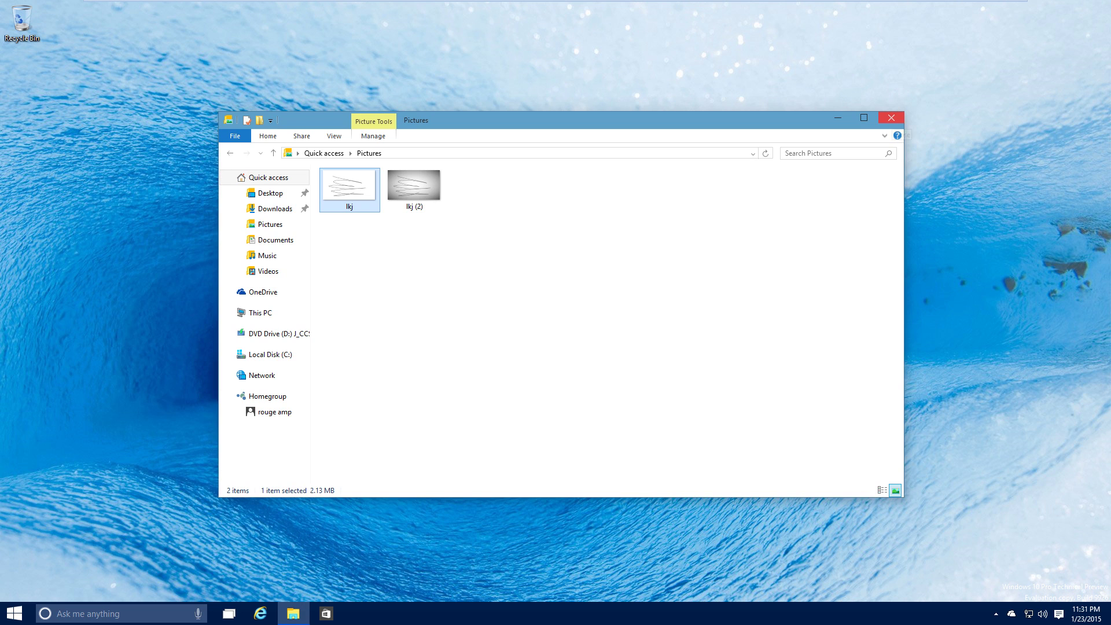
left_click(891, 117)
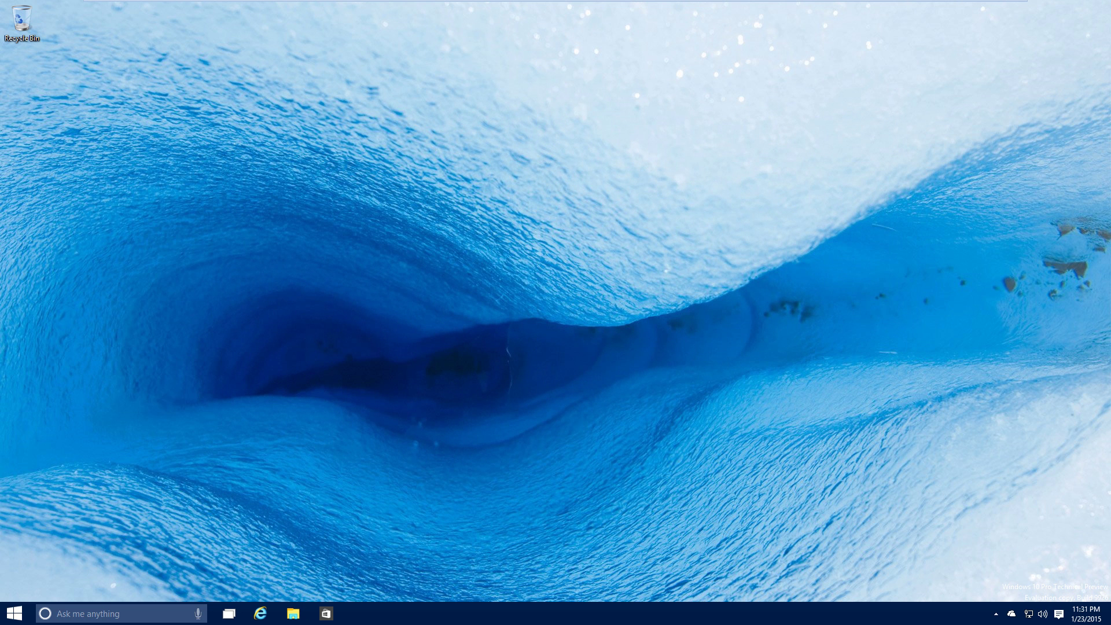